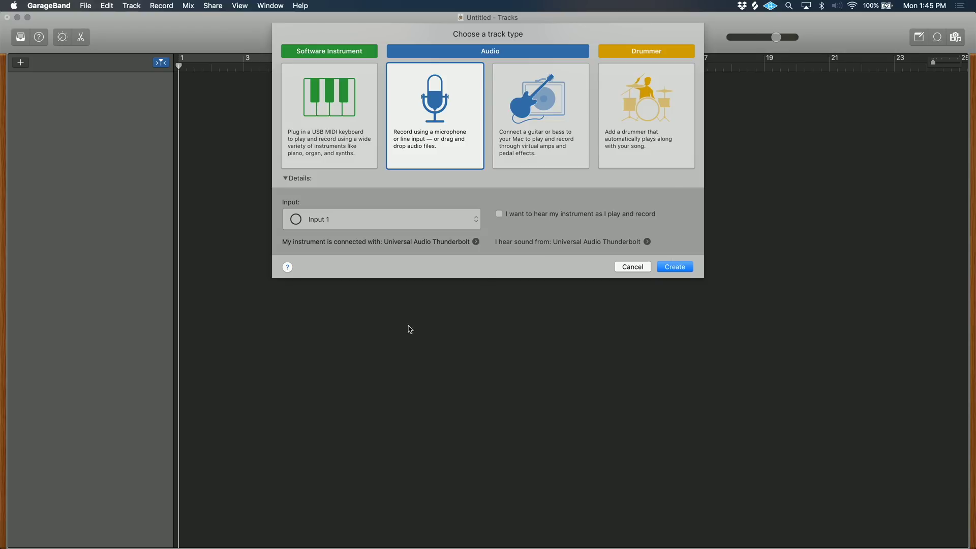
# Step: Create an audio track using Input 1 and set the project tempo to 126
pyautogui.click(675, 267)
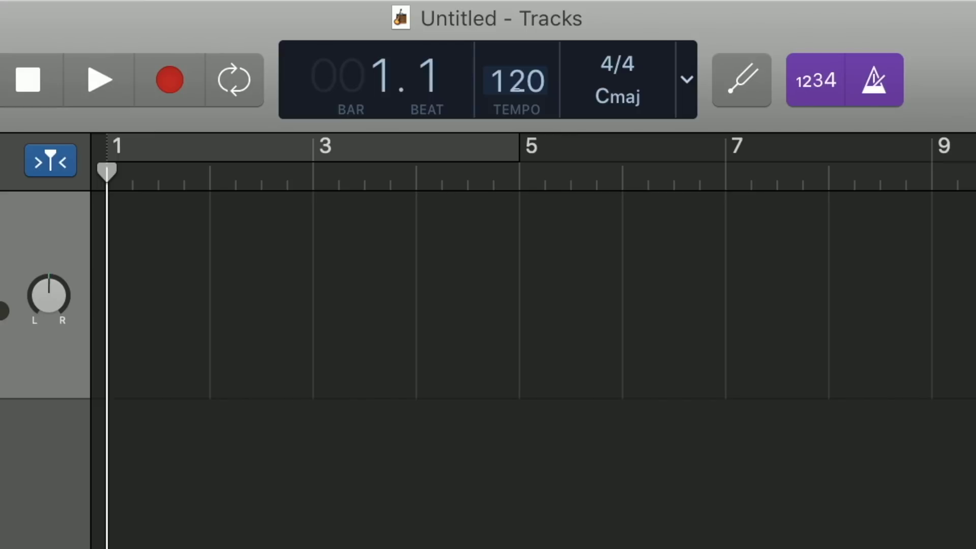
pyautogui.moveTo(517, 87); pyautogui.dragTo(522, 47)
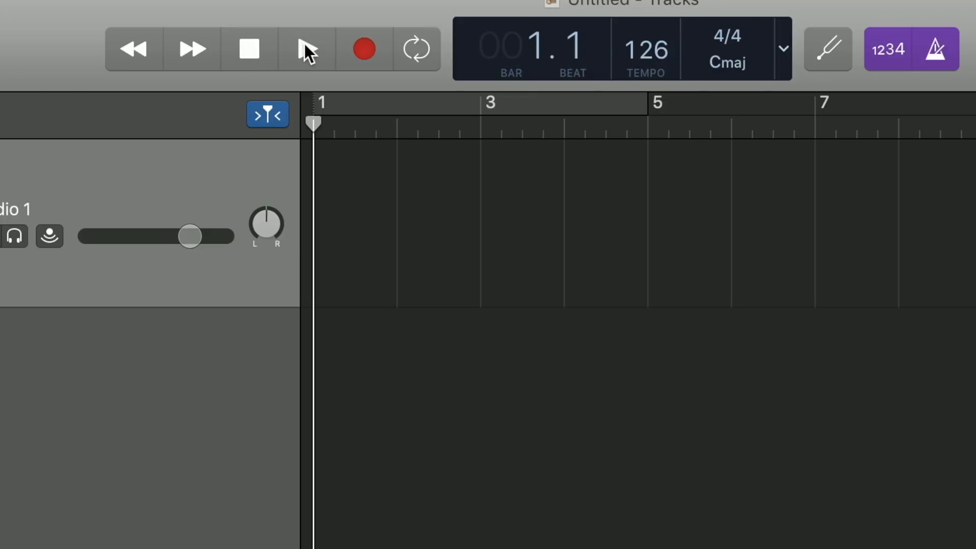
# Step: Play the empty project briefly, stop it, and toggle cycle mode on and off
pyautogui.click(304, 44)
pyautogui.click(255, 48)
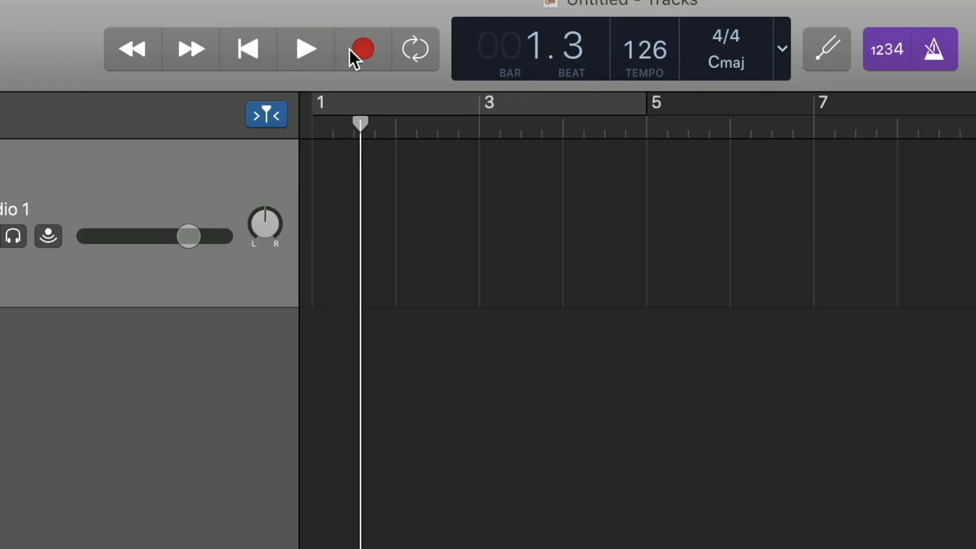
pyautogui.click(410, 51)
pyautogui.click(410, 50)
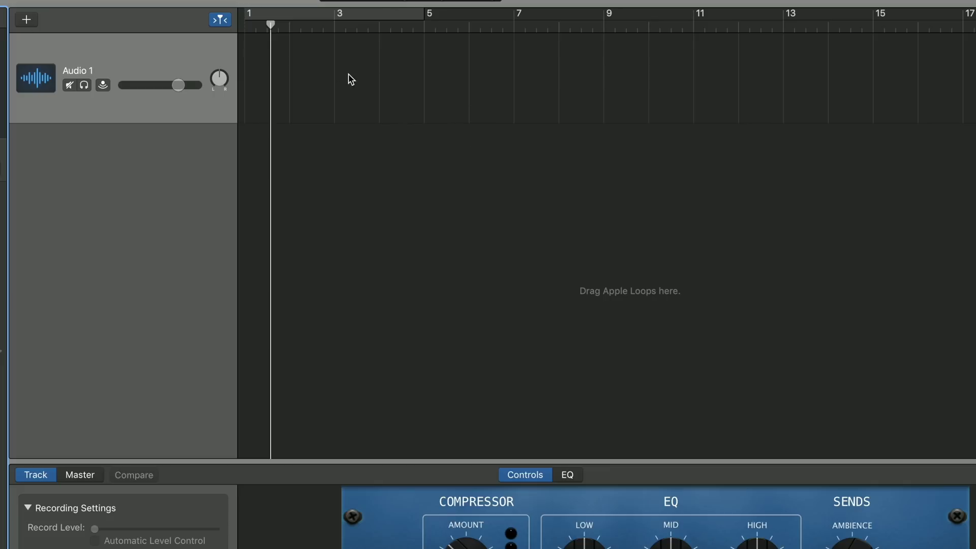
pyautogui.scroll(5, 351, 79)
pyautogui.scroll(-5, 351, 79)
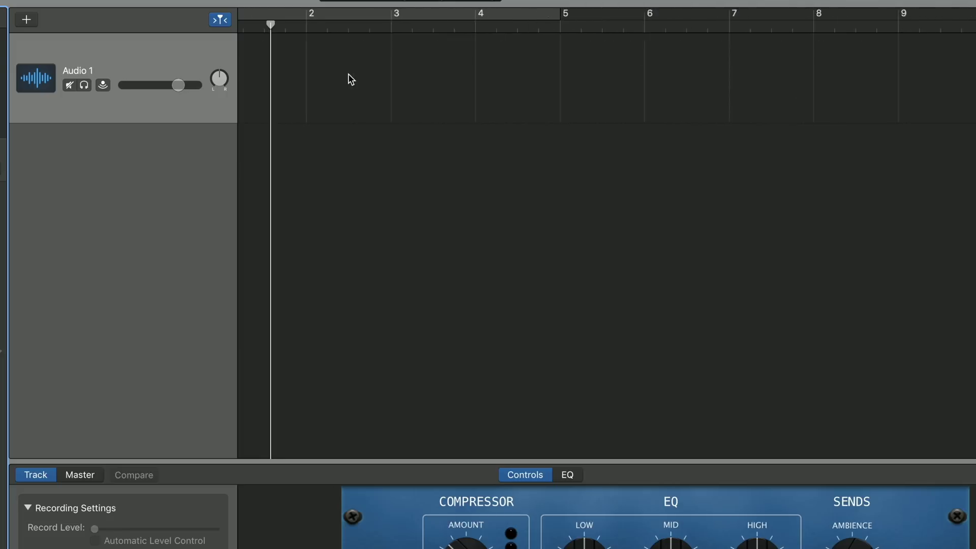
pyautogui.scroll(3, 351, 78)
pyautogui.hscroll(-3, 350, 78)
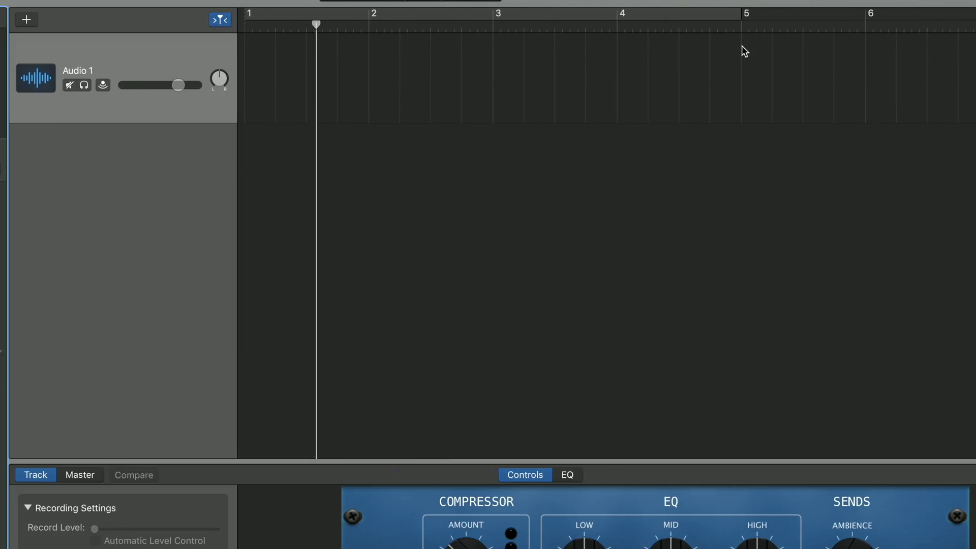
# Step: Switch to the Splice website in the browser and filter its drum samples to one-shot kicks in the House genre
pyautogui.press('super+Tab')
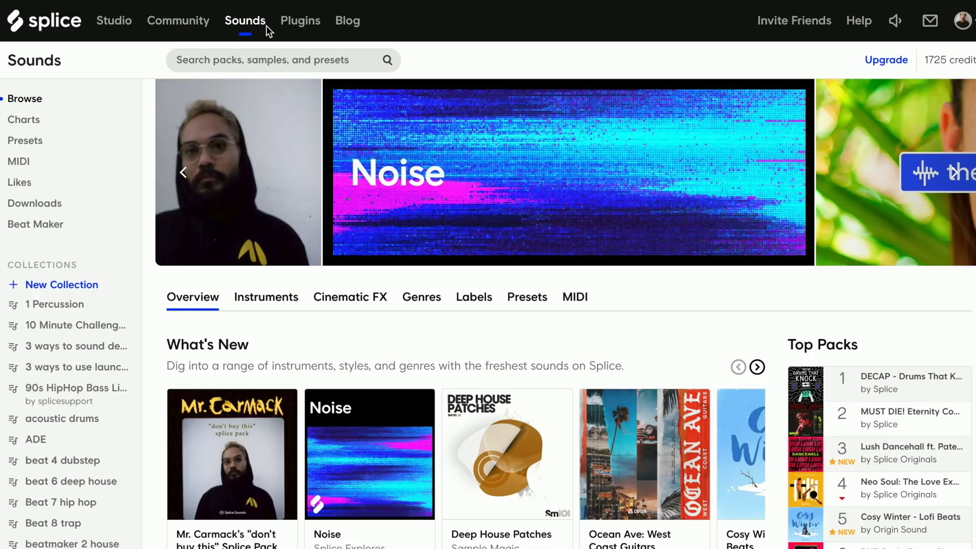
pyautogui.click(251, 304)
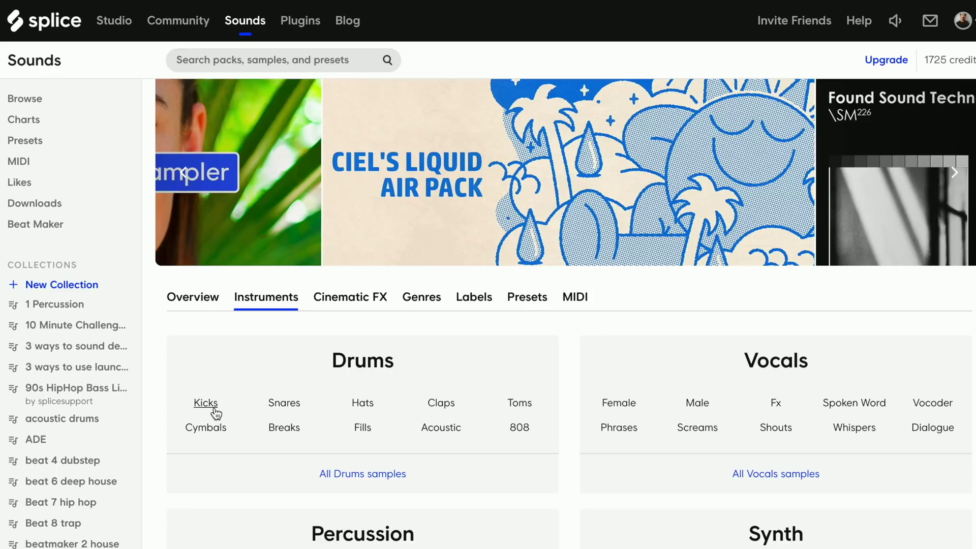
pyautogui.click(206, 403)
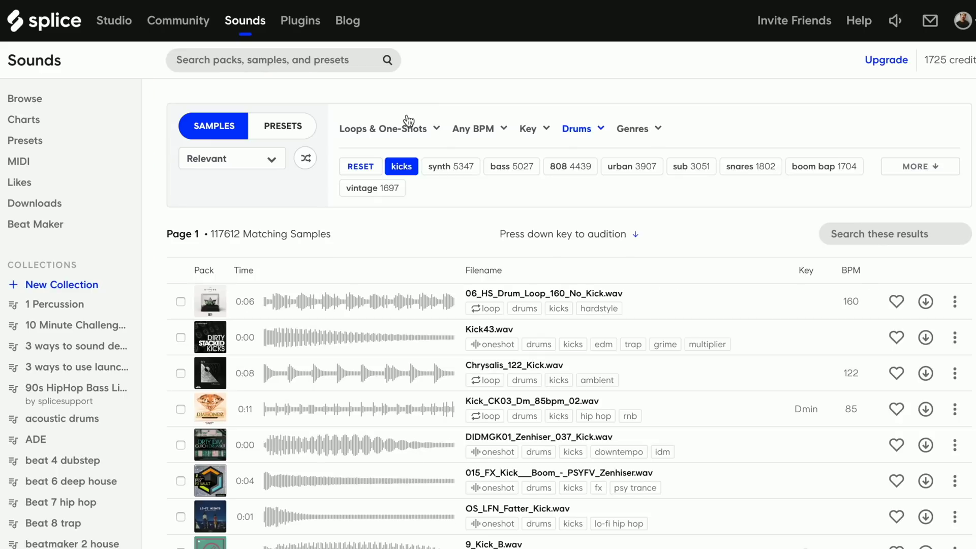
pyautogui.click(399, 134)
pyautogui.click(384, 183)
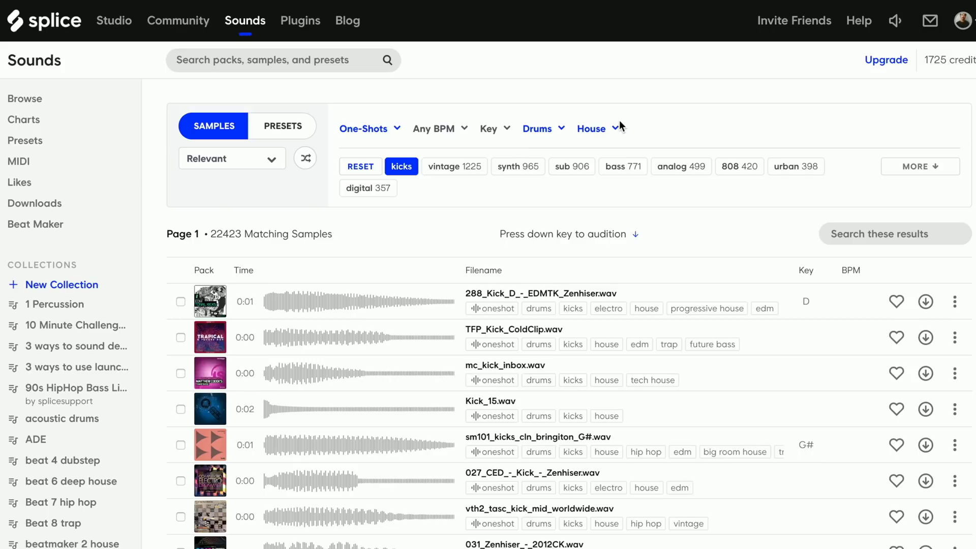
pyautogui.click(614, 127)
pyautogui.click(446, 256)
# Step: Audition the house kick samples one after another, starting with 288_Kick_D_-_EDMTK_Zenhiser.wav
pyautogui.click(244, 303)
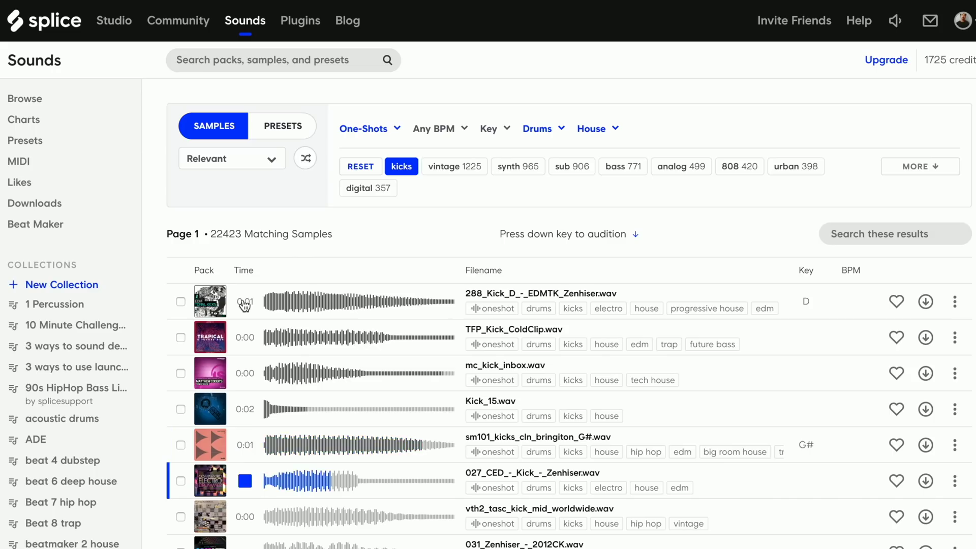
pyautogui.press('Down')
pyautogui.press('Down')
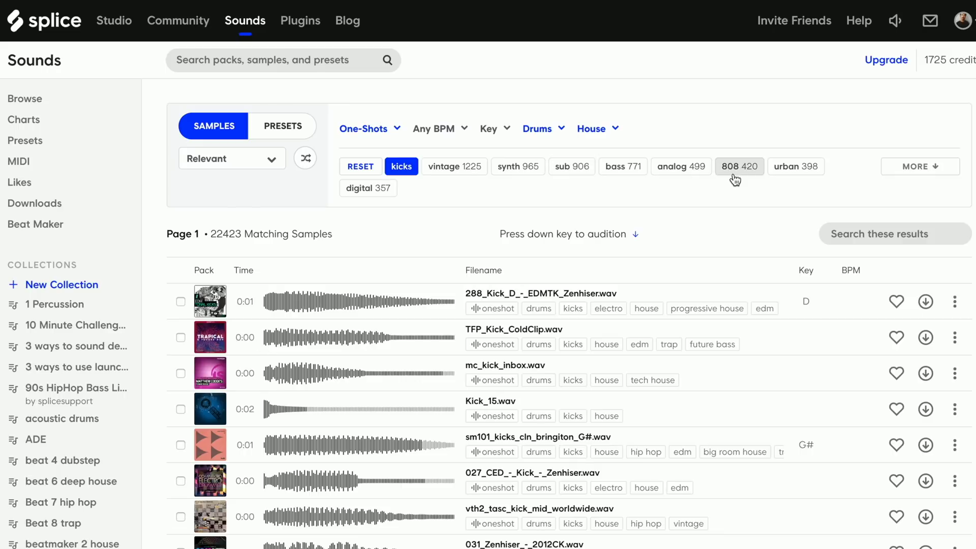
# Step: Narrow the kick results with the analog tag and audition the samples from Kick_DT_10.wav down to SampleMagic_tr808_kick_46.wav
pyautogui.click(689, 167)
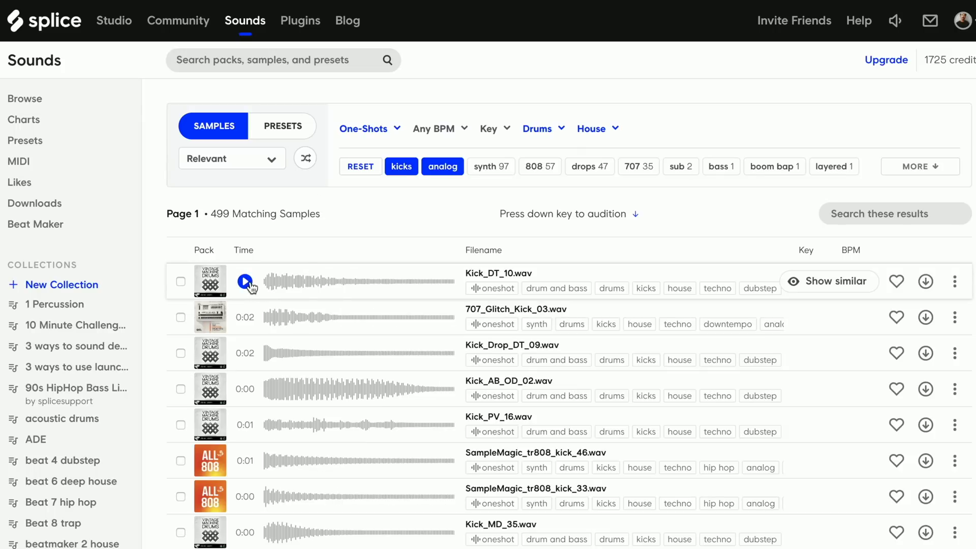
pyautogui.click(245, 281)
pyautogui.press('Down')
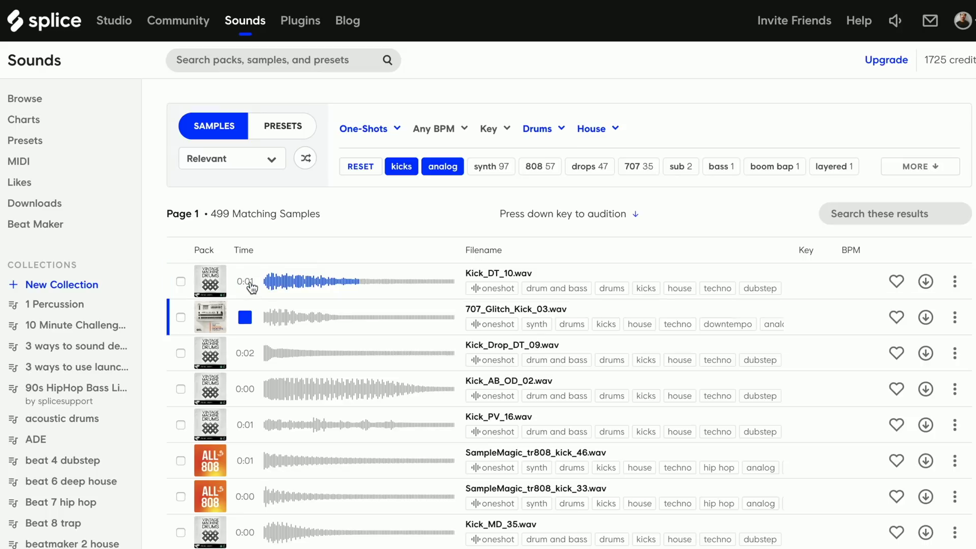
pyautogui.press('Down')
pyautogui.press('Down')
pyautogui.press('Down')
pyautogui.press('Down')
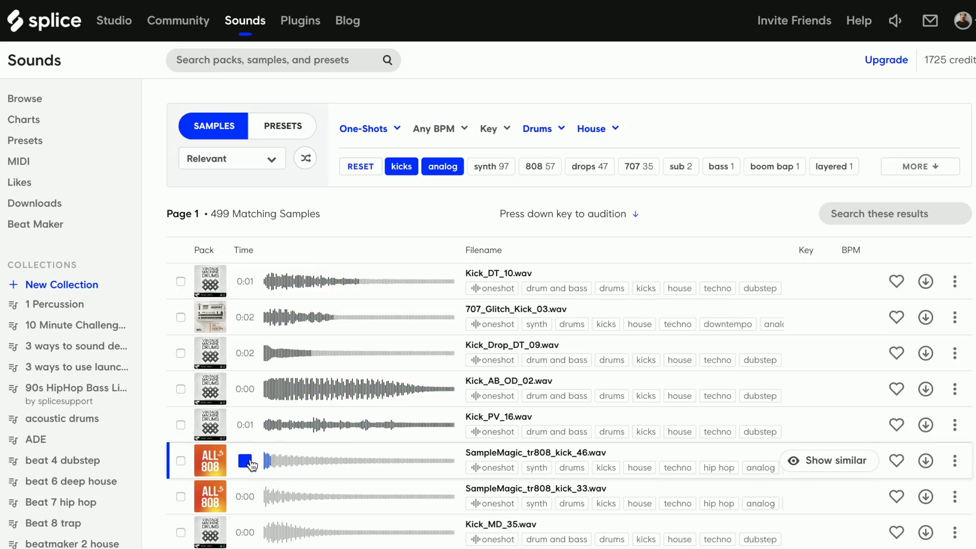
# Step: Show sounds similar to SampleMagic_tr808_kick_46.wav, audition them, and download wr_kck_kickitin.wav
pyautogui.click(850, 466)
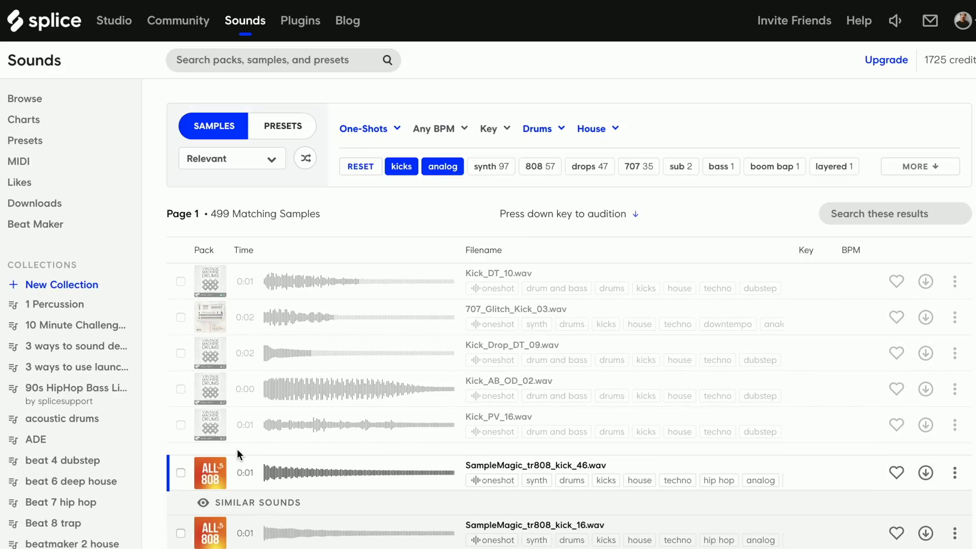
pyautogui.click(253, 374)
pyautogui.press('Down')
pyautogui.press('Down')
pyautogui.press('Down')
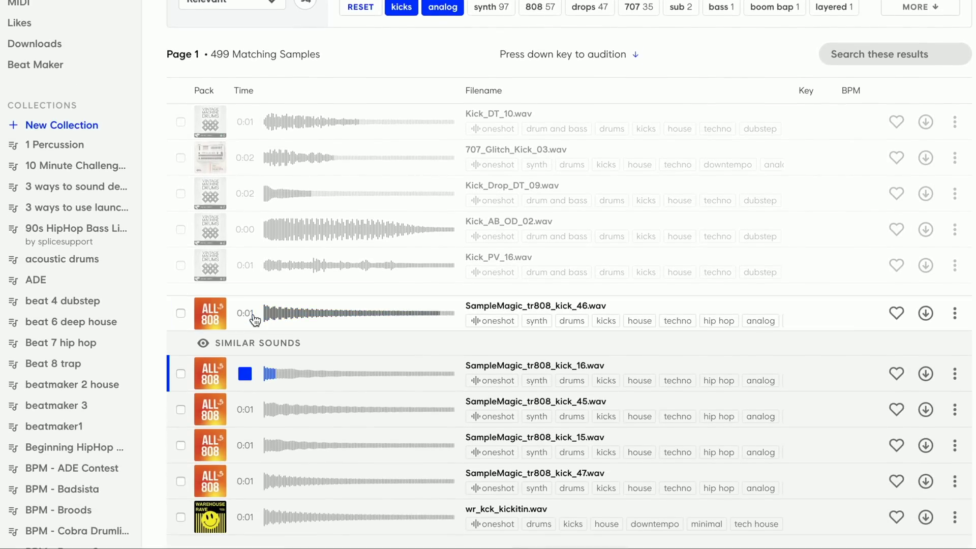
pyautogui.press('Down')
pyautogui.press('Down')
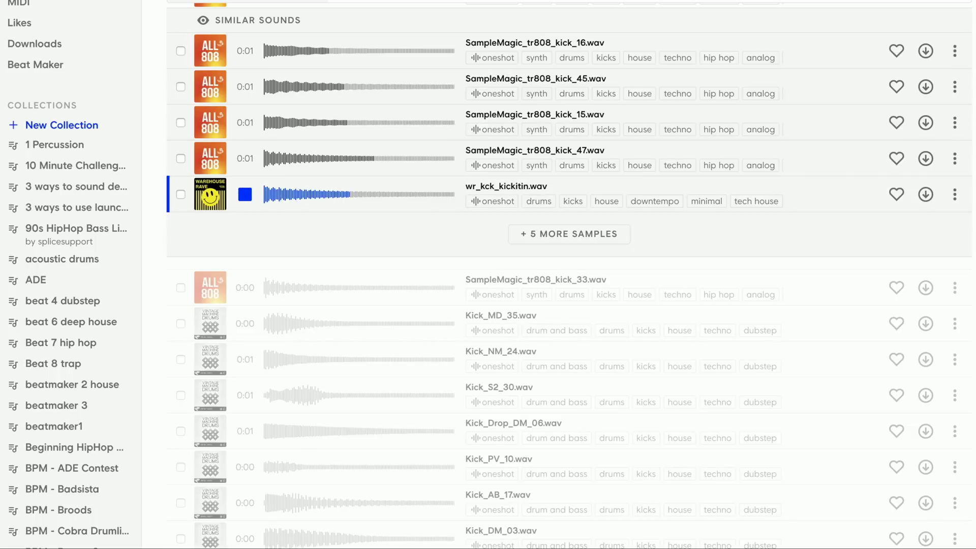
pyautogui.click(930, 199)
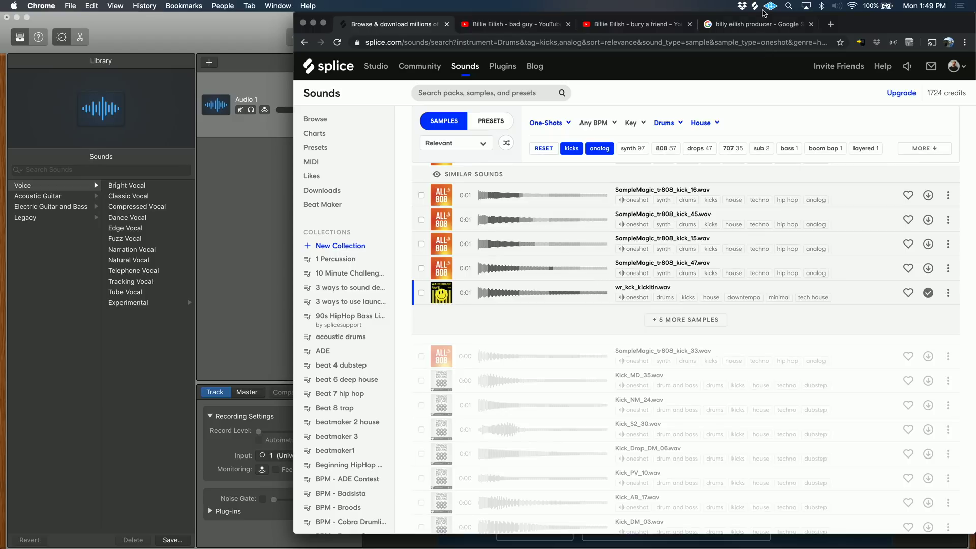
# Step: Switch to the Splice desktop app, find wr_kck_kickitin.wav among the recent samples, and place it at bar 1 of the GarageBand audio track
pyautogui.click(757, 6)
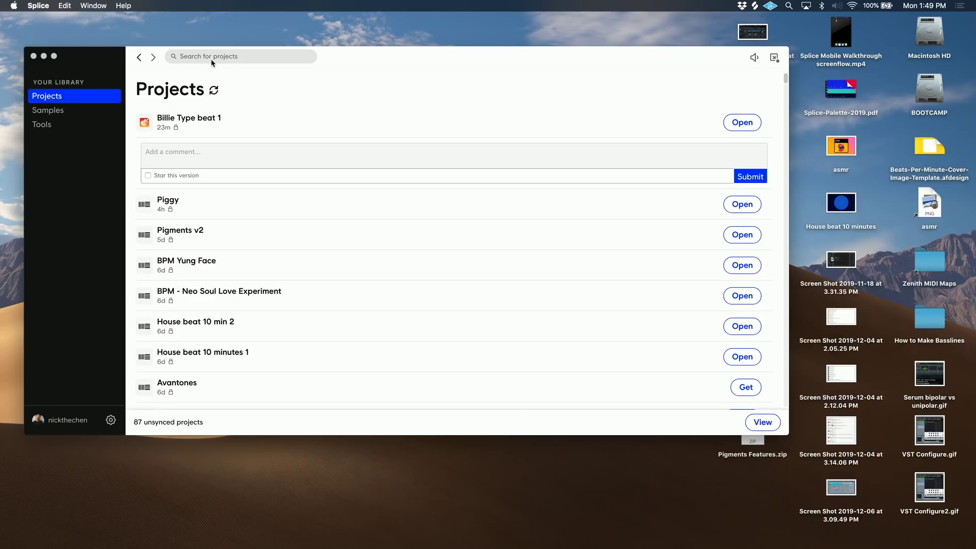
pyautogui.click(44, 111)
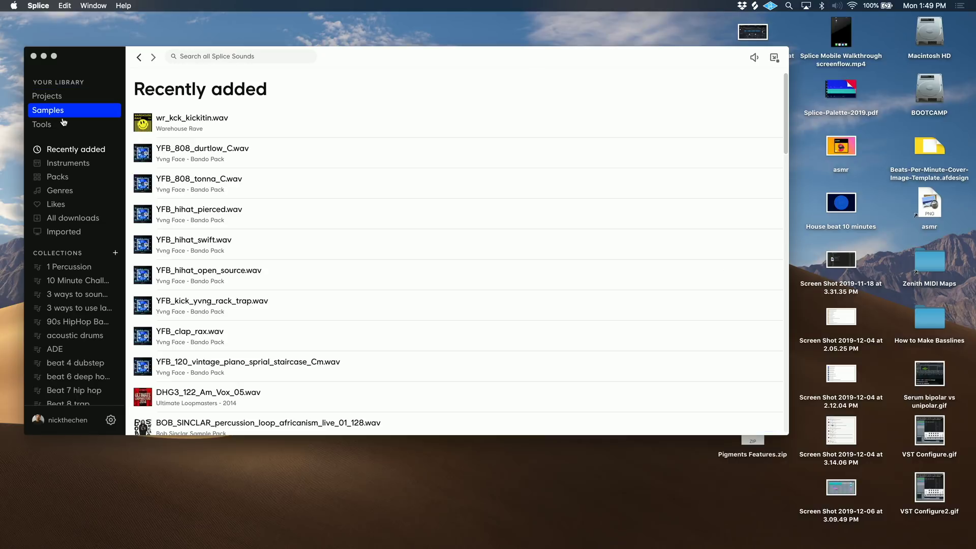
pyautogui.click(145, 124)
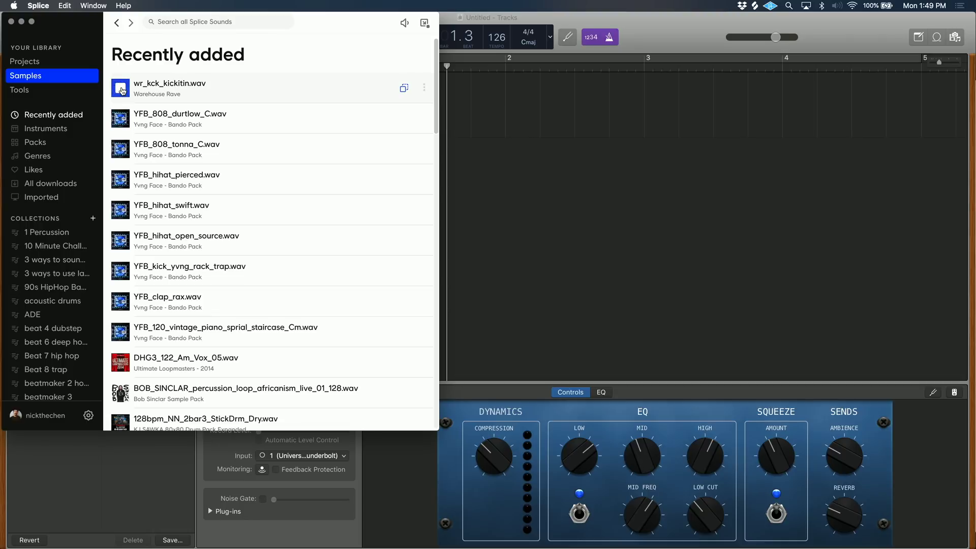
pyautogui.moveTo(164, 86); pyautogui.dragTo(378, 91)
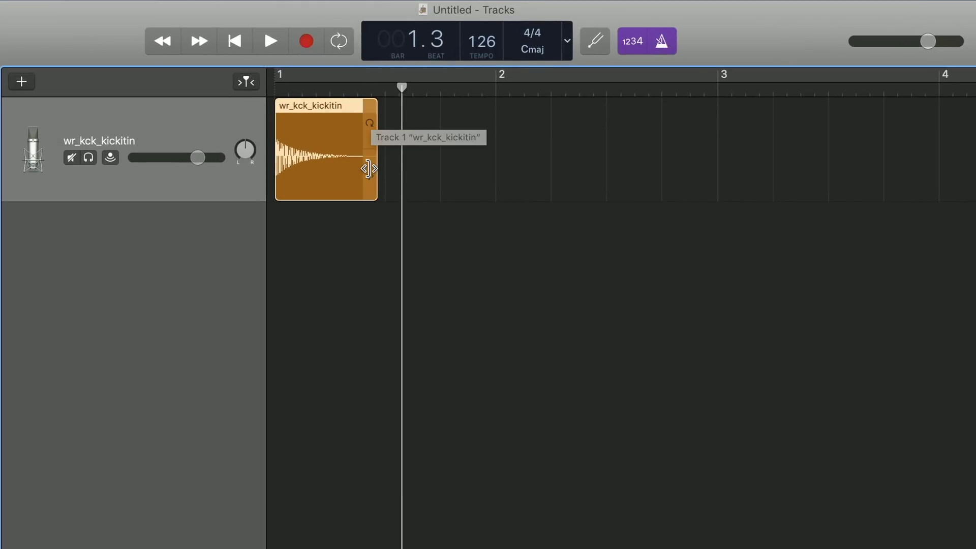
# Step: Trim the end of the wr_kck_kickitin region to 1.2 so that it lasts exactly one beat
pyautogui.moveTo(368, 169); pyautogui.dragTo(326, 161)
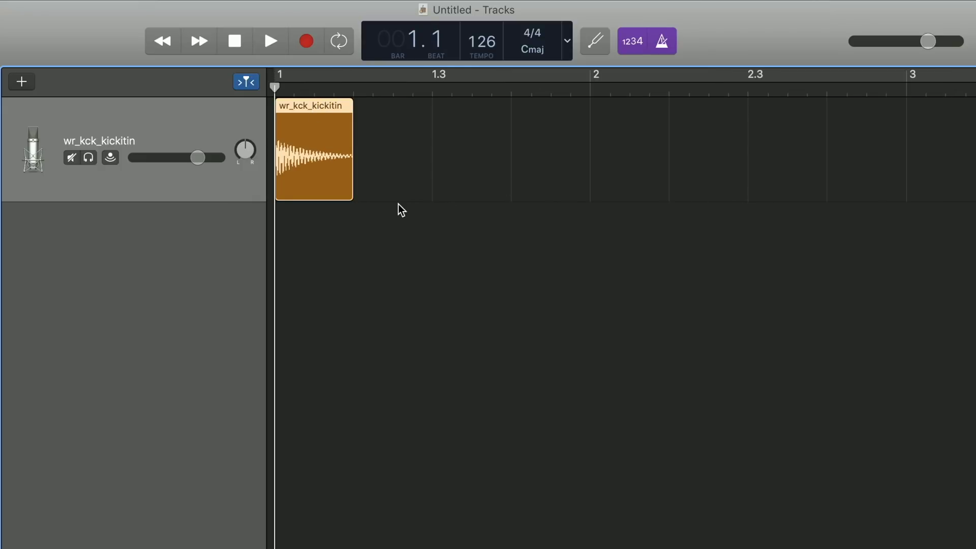
pyautogui.press('super+Right')
pyautogui.press('super+Right')
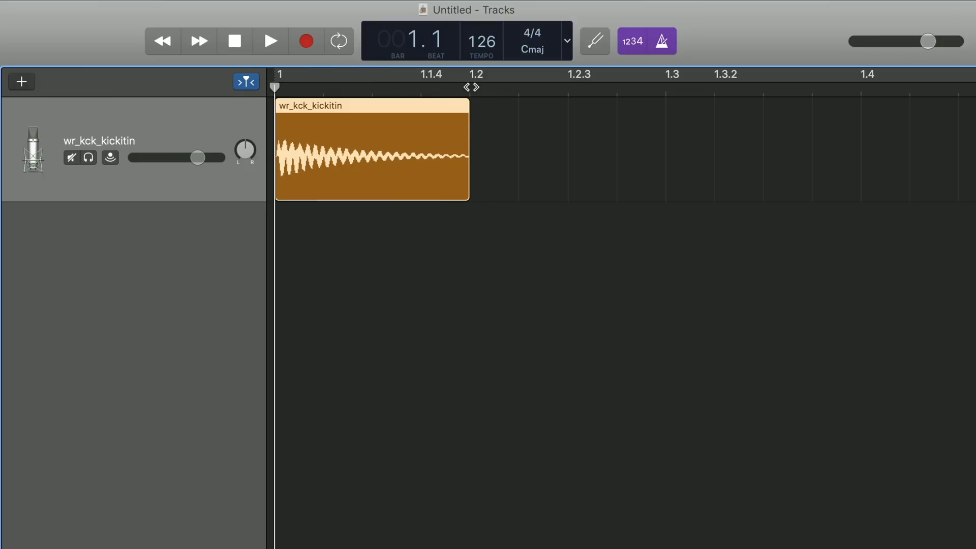
pyautogui.moveTo(471, 87); pyautogui.dragTo(505, 112)
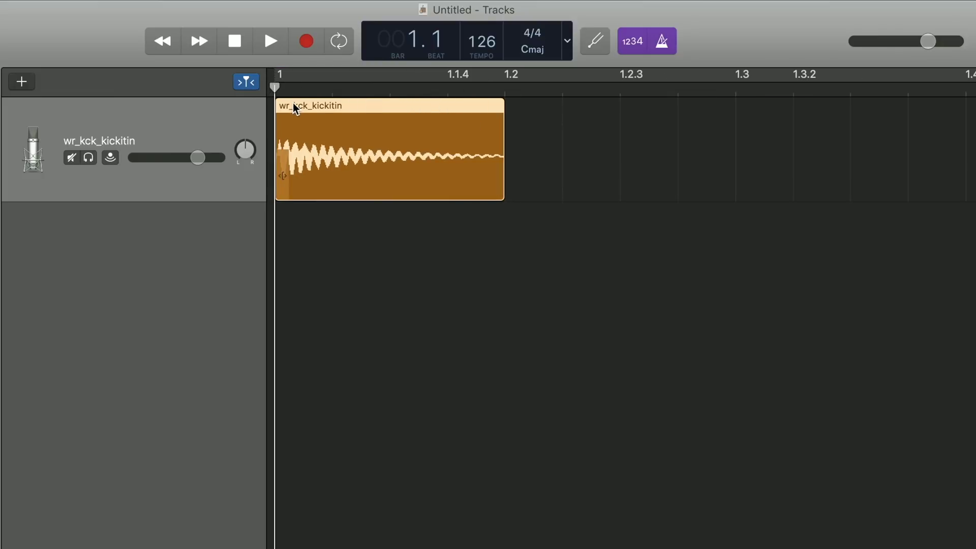
# Step: Turn off the metronome and play the kick region from the start of the project
pyautogui.press('space')
pyautogui.press('space')
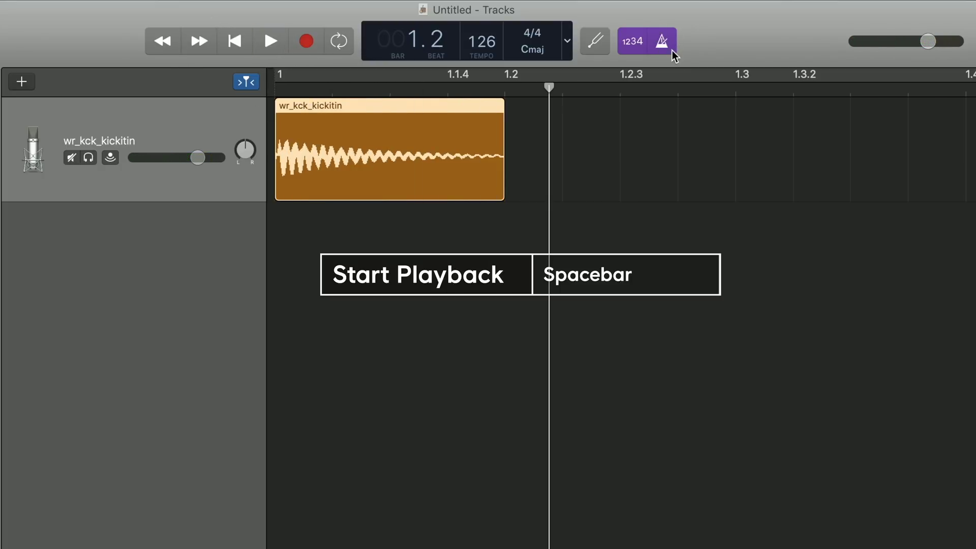
pyautogui.click(661, 42)
pyautogui.press('space')
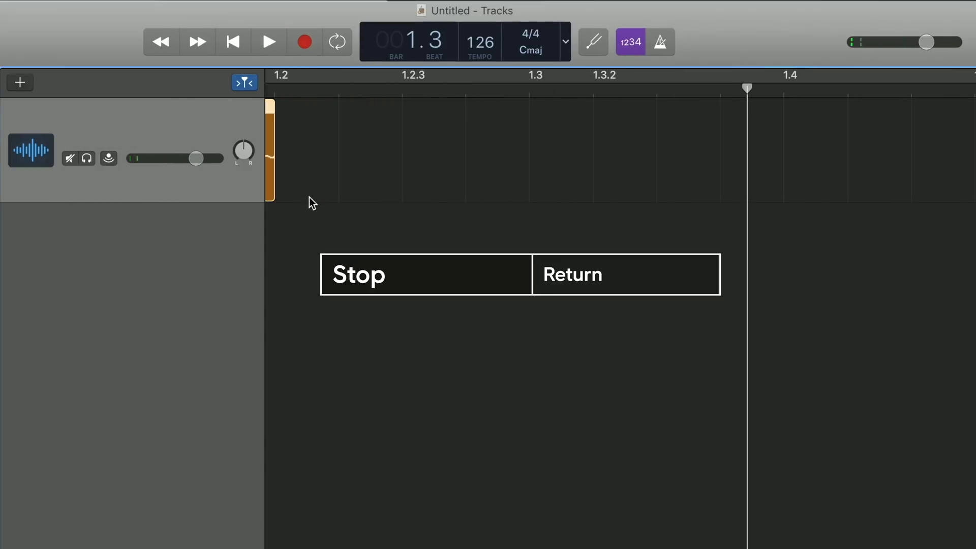
pyautogui.press('Return')
pyautogui.press('space')
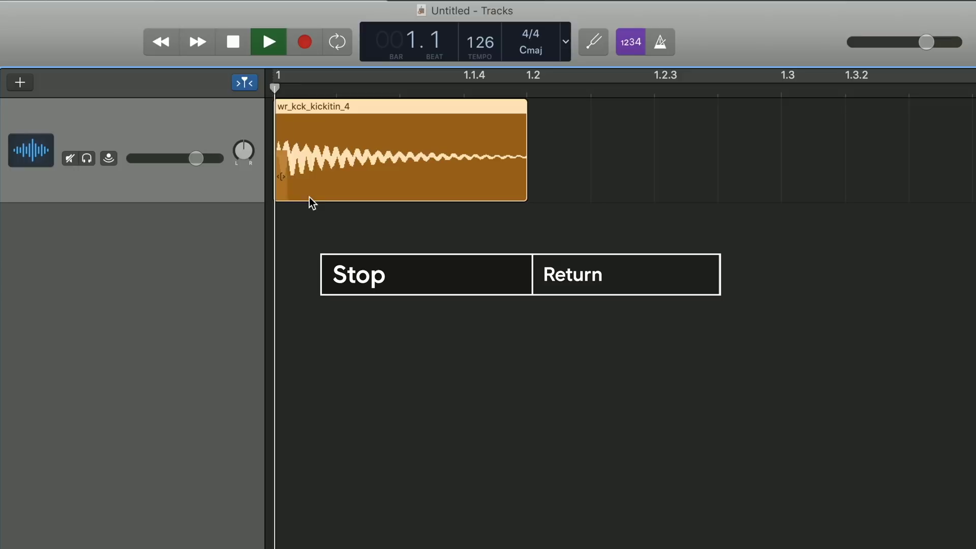
pyautogui.press('space')
# Step: Loop the one-beat kick region up to bar 5 and play back the result
pyautogui.press('super+Left')
pyautogui.press('super+Left')
pyautogui.press('super+Left')
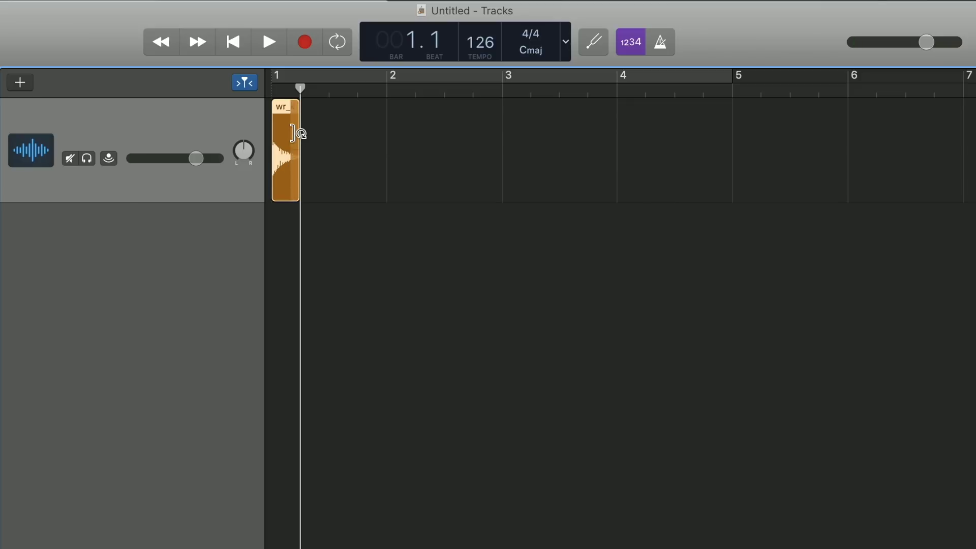
pyautogui.moveTo(300, 133); pyautogui.dragTo(752, 162)
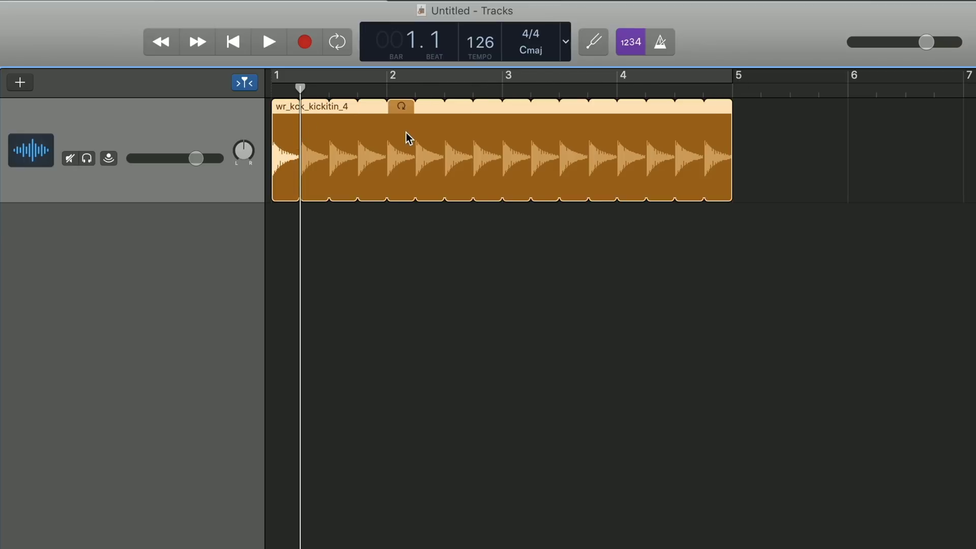
pyautogui.press('space')
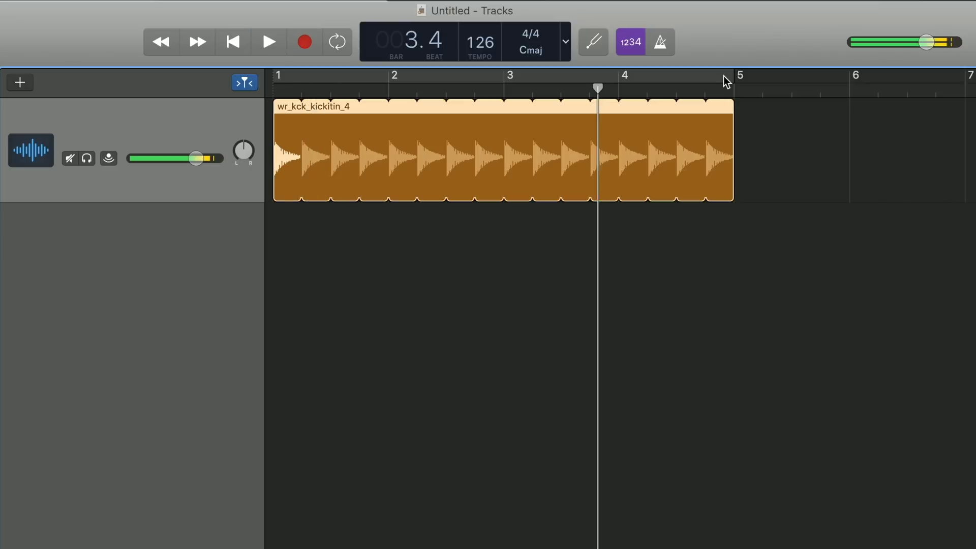
pyautogui.press('space')
# Step: Set the cycle range from bar 1 to bar 5 and leave cycle mode switched on
pyautogui.moveTo(732, 81); pyautogui.dragTo(277, 80)
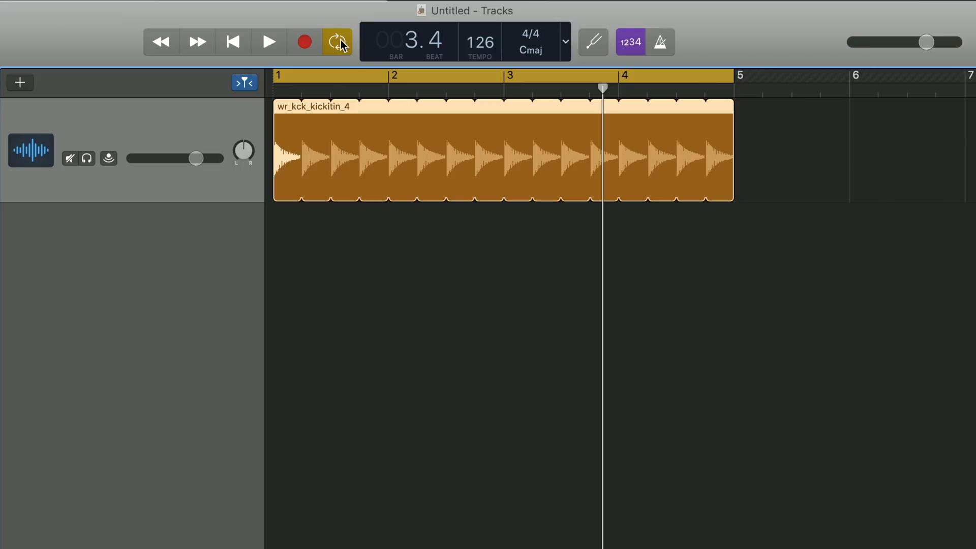
pyautogui.press('c')
pyautogui.press('c')
pyautogui.press('c')
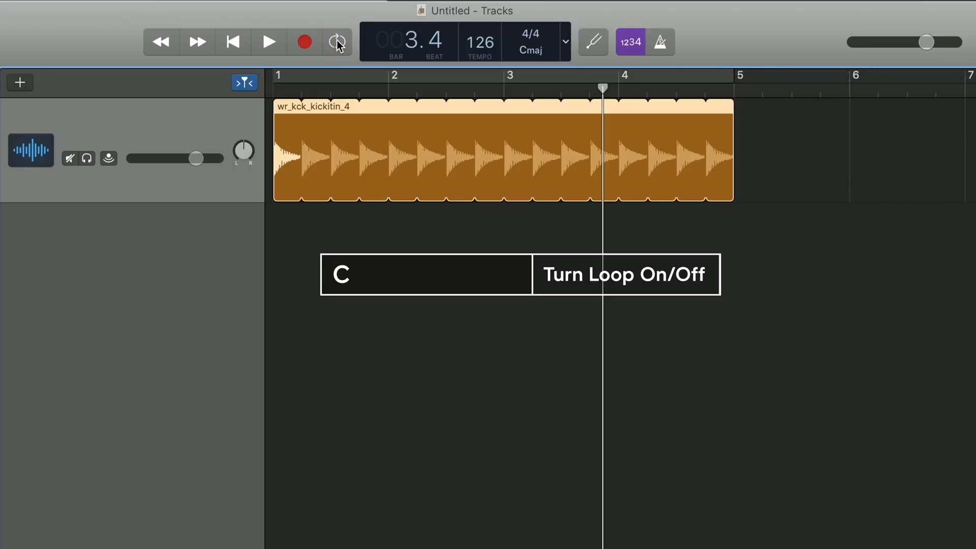
pyautogui.press('c')
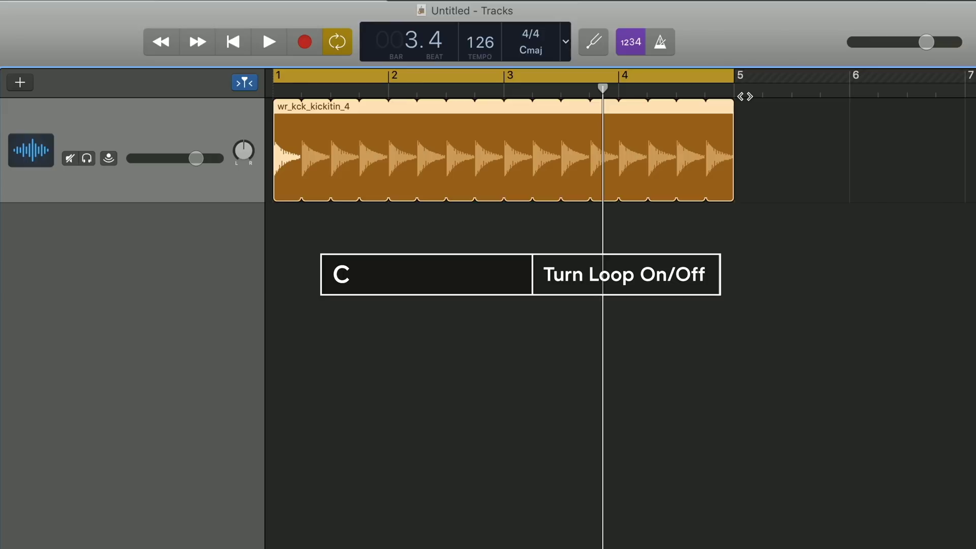
# Step: Play back the looped kick pattern within the cycle range
pyautogui.press('space')
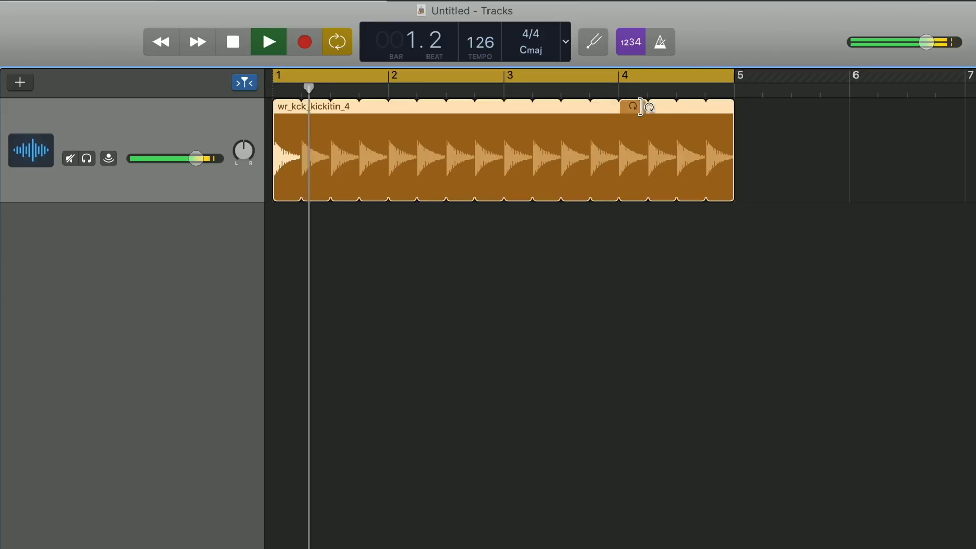
pyautogui.press('space')
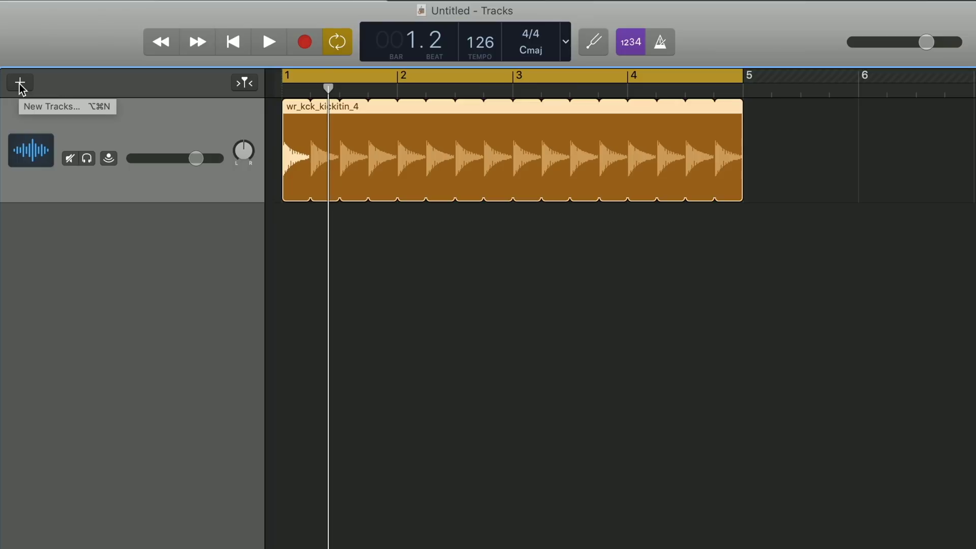
pyautogui.press('space')
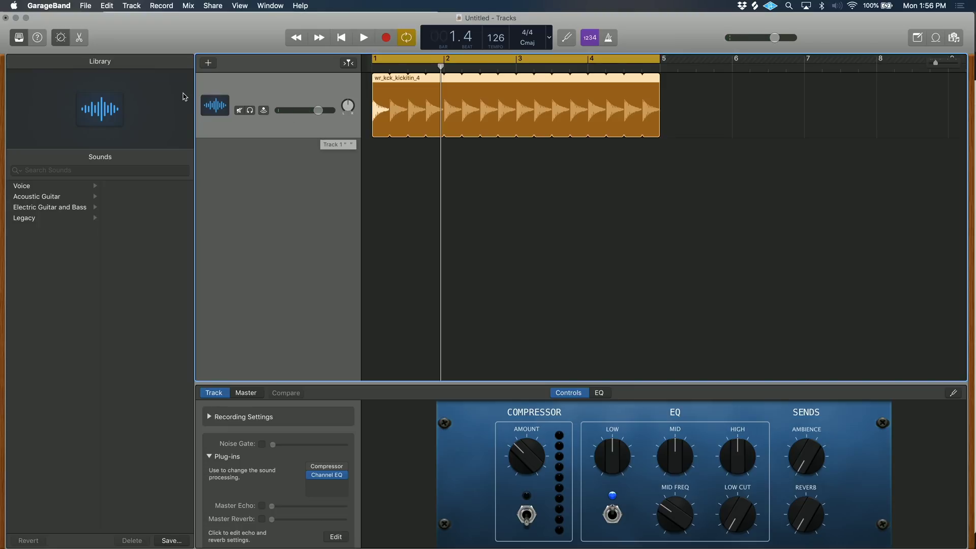
# Step: Create a new audio track below the kick track, using the microphone or line input type
pyautogui.click(209, 64)
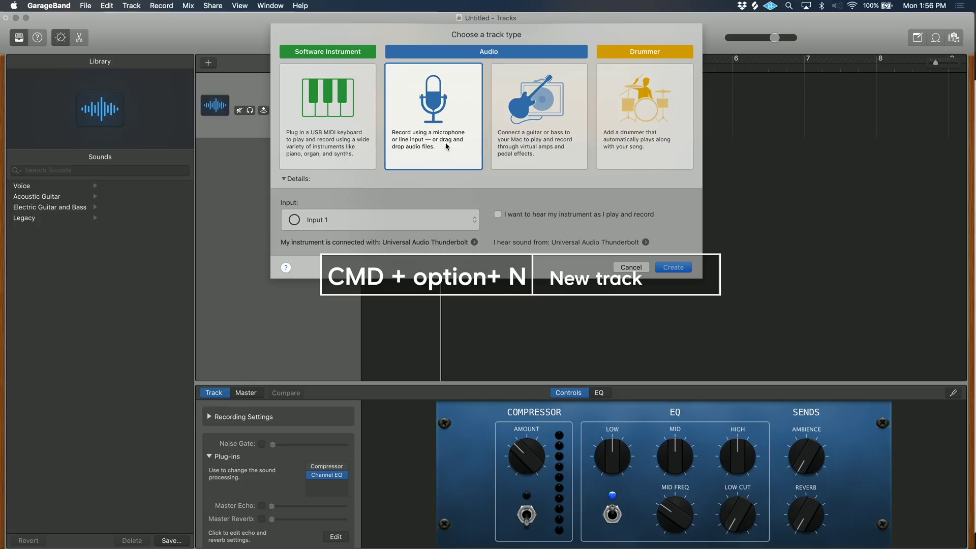
pyautogui.click(673, 271)
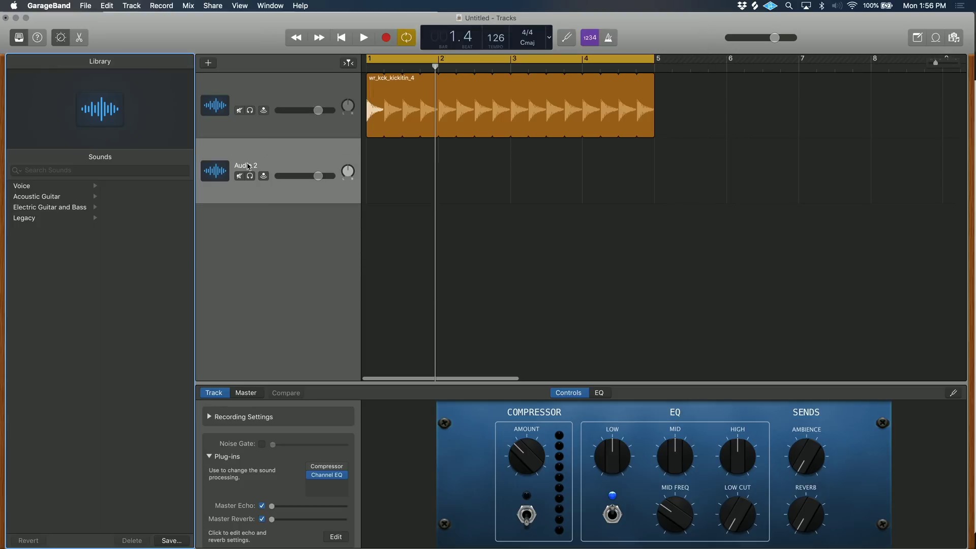
# Step: Switch to Splice in Chrome and search all sounds for "snap"
pyautogui.click(88, 526)
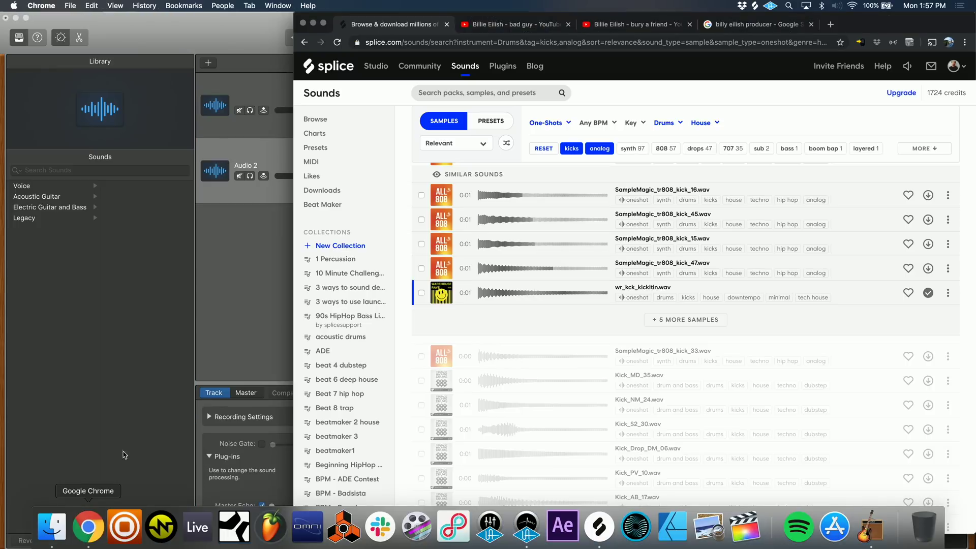
pyautogui.click(316, 121)
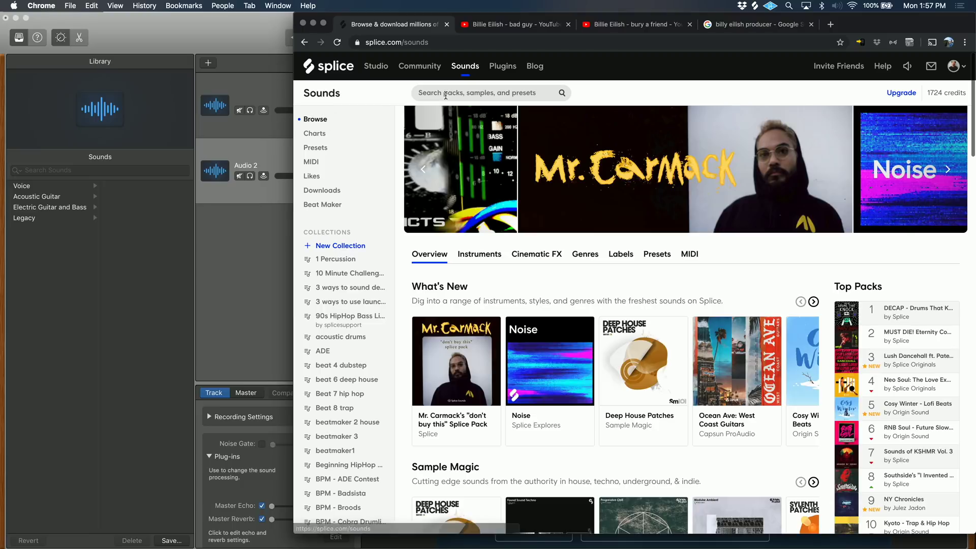
pyautogui.click(482, 92)
pyautogui.write('snap')
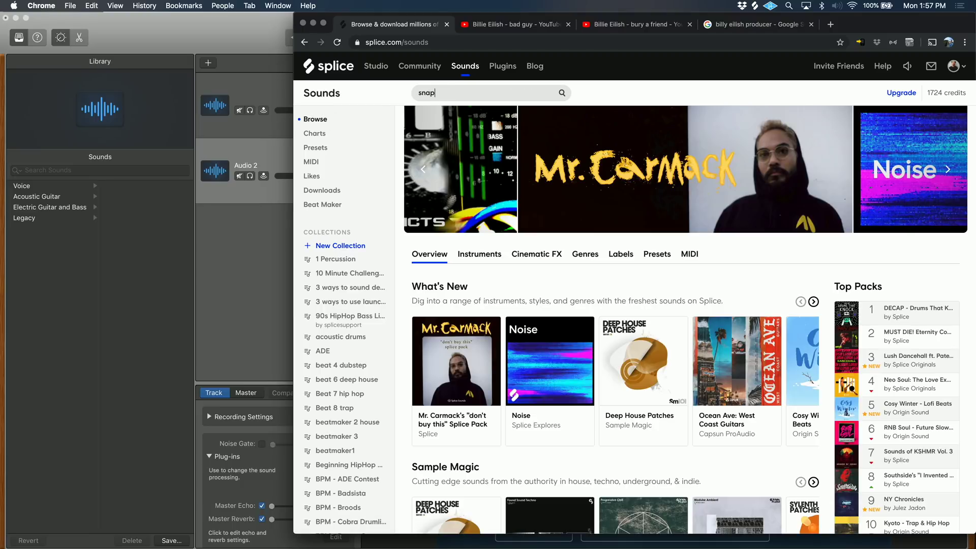
pyautogui.press('Return')
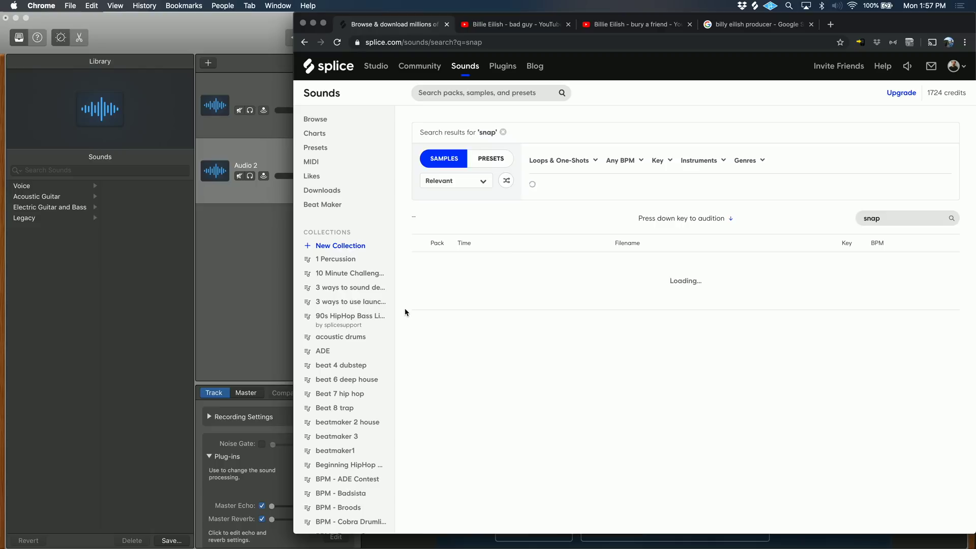
# Step: Audition the first snap samples in the results and download DIABLO_snap_one_shot_snappy.wav
pyautogui.press('Down')
pyautogui.press('Down')
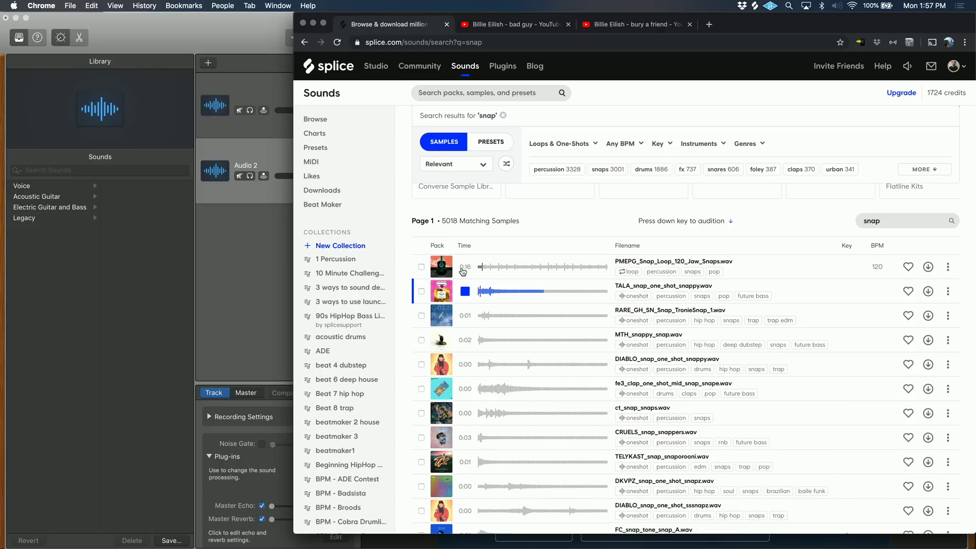
pyautogui.press('Down')
pyautogui.press('Down')
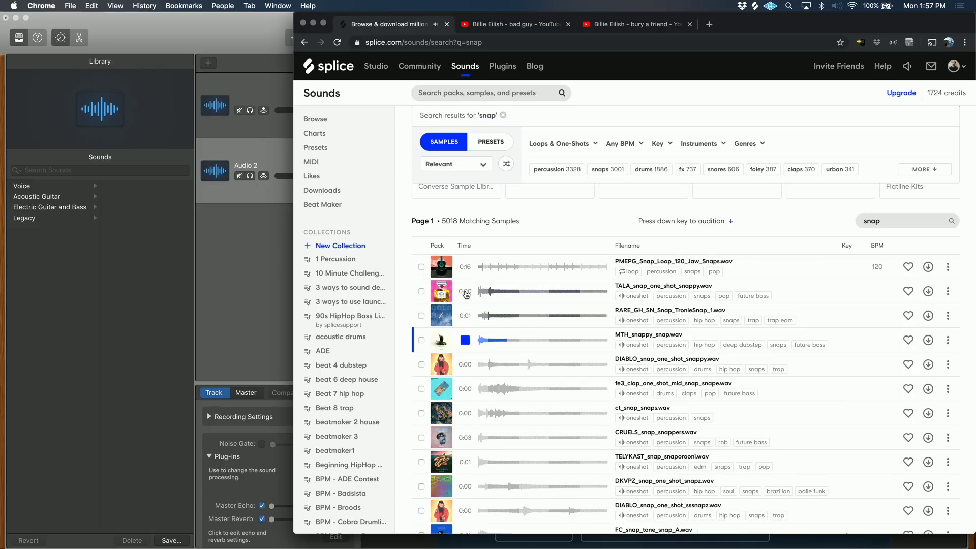
pyautogui.press('Down')
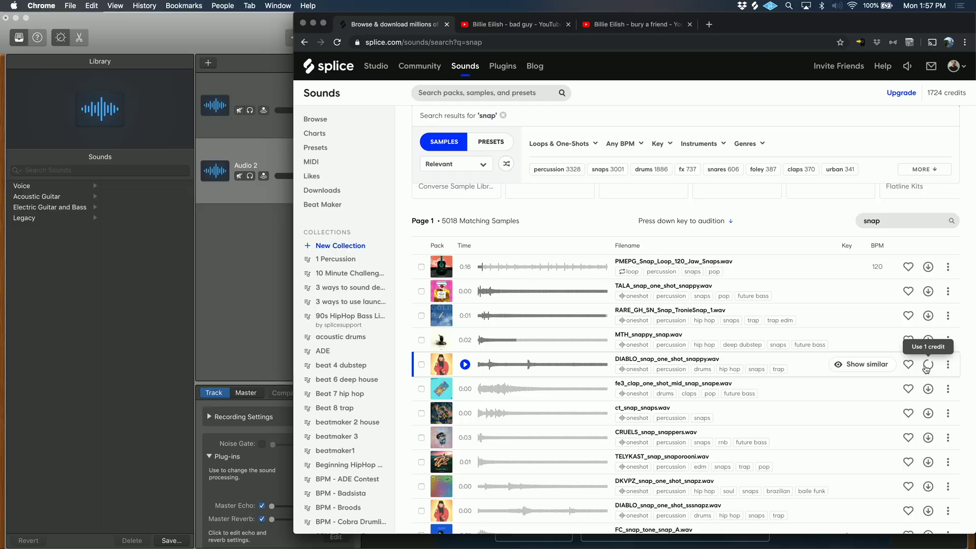
# Step: Show sounds similar to DIABLO_snap_one_shot_snappy.wav, audition them, and download Shaker_MK_10.wav
pyautogui.click(881, 371)
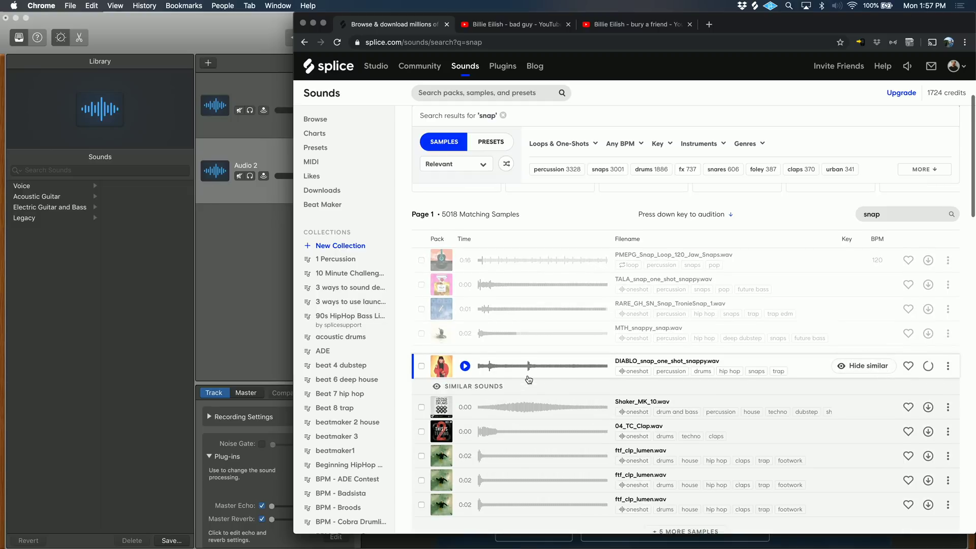
pyautogui.click(466, 308)
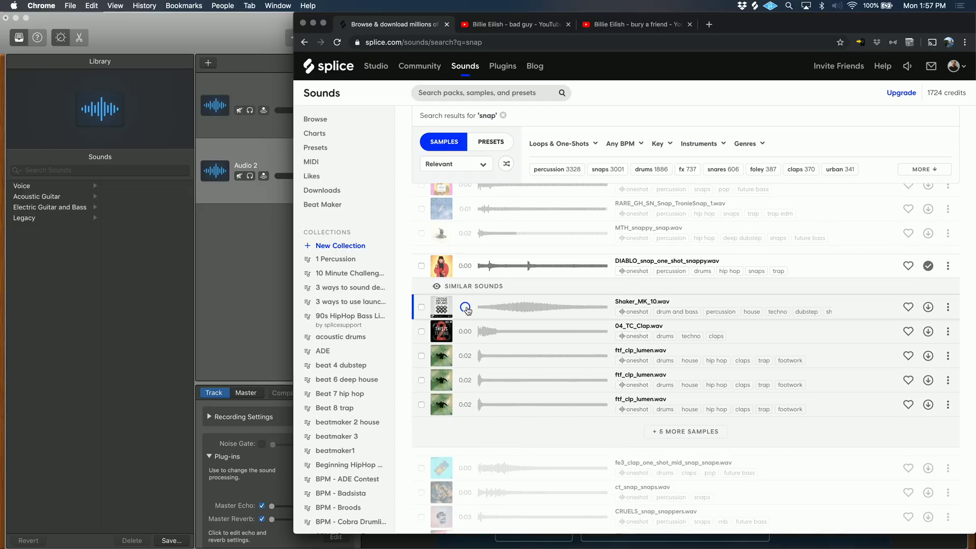
pyautogui.click(465, 332)
pyautogui.click(466, 357)
pyautogui.click(466, 405)
pyautogui.click(466, 307)
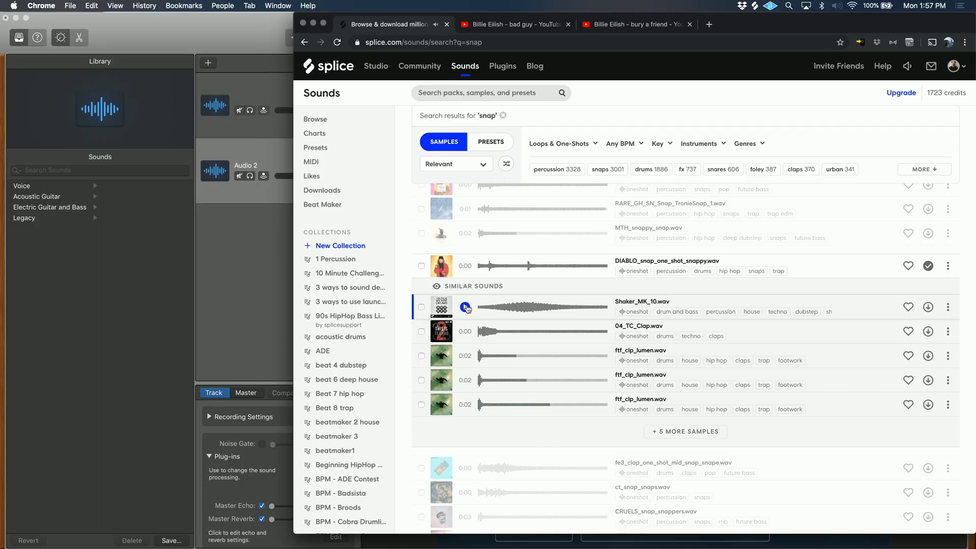
pyautogui.click(927, 307)
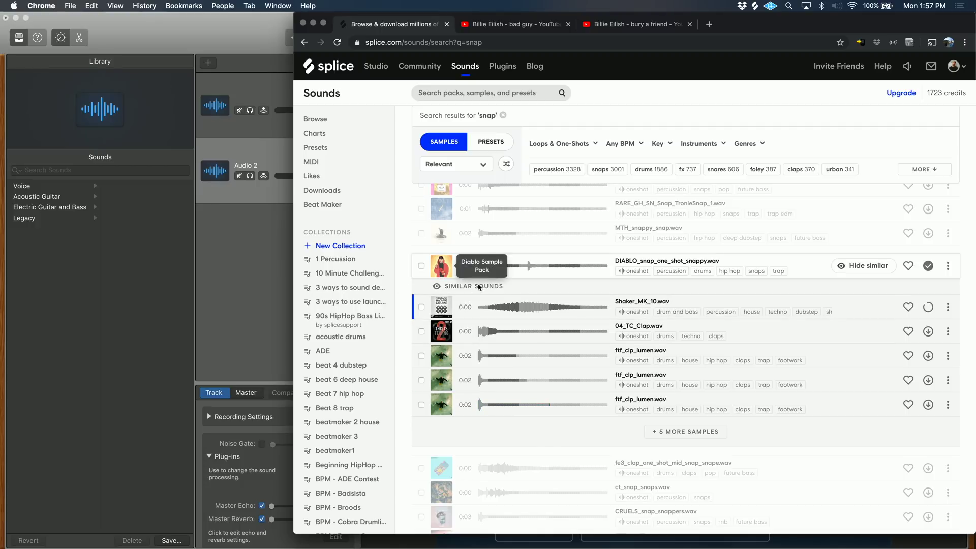
# Step: Clear the snap search, search Splice for "foley" instead, and preview the first sample
pyautogui.scroll(-5, 508, 262)
pyautogui.scroll(5, 512, 262)
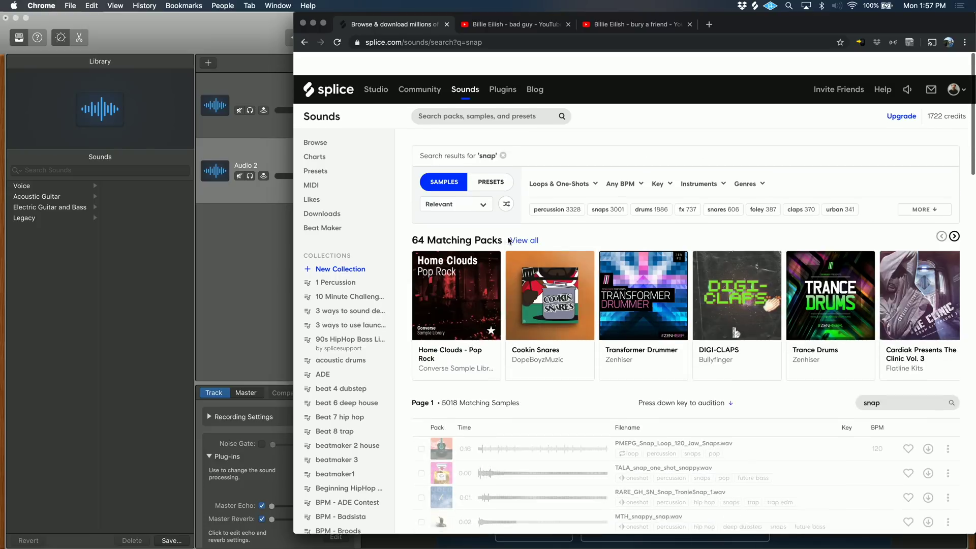
pyautogui.click(504, 134)
pyautogui.click(482, 93)
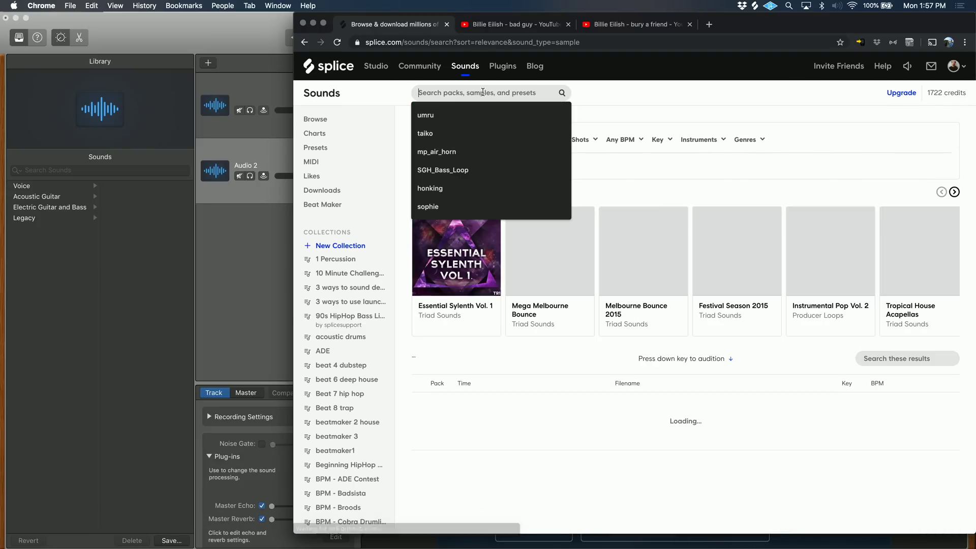
pyautogui.click(430, 263)
pyautogui.click(464, 338)
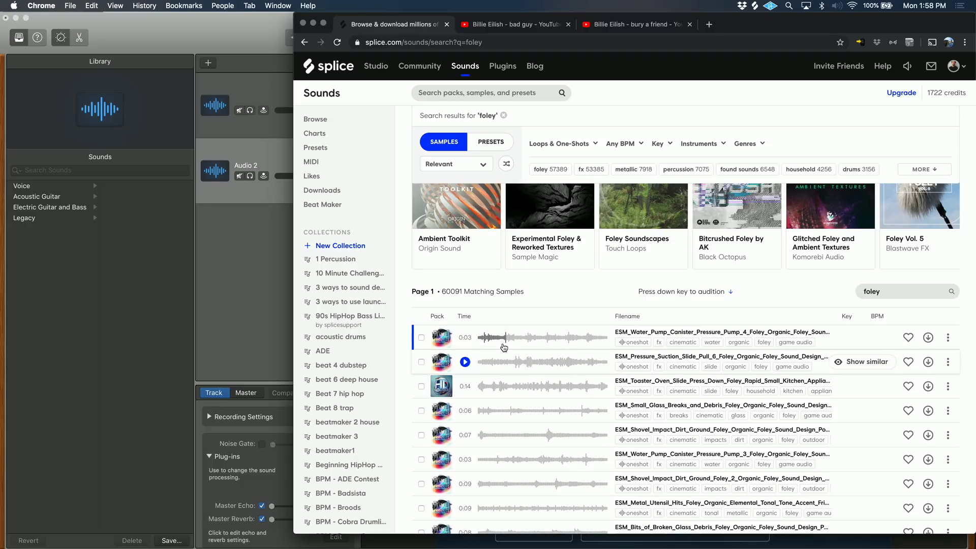
# Step: Audition the pressure suction and toaster oven foley samples, and download the ESM_Pressure_Suction_Slide_Pull_6 sample
pyautogui.scroll(-3, 508, 345)
pyautogui.scroll(1, 487, 317)
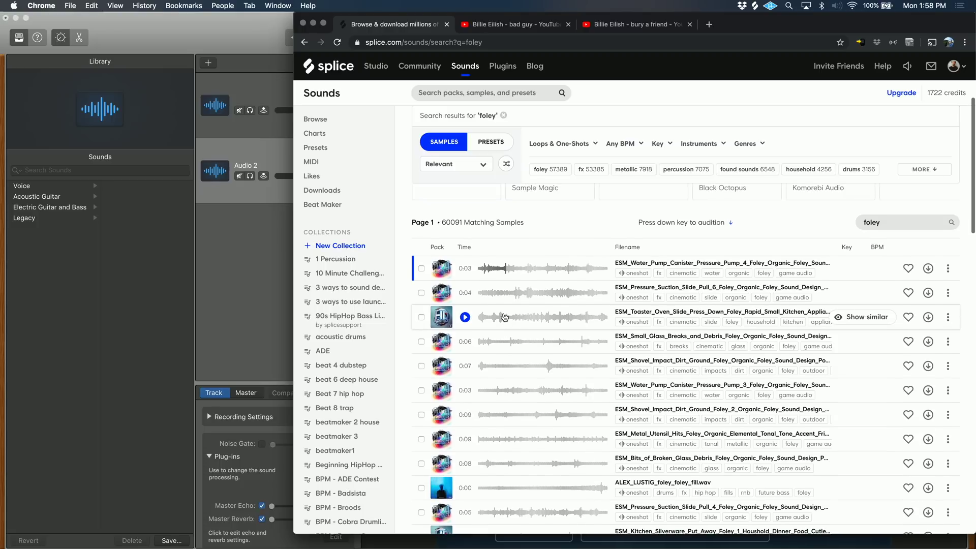
pyautogui.click(466, 297)
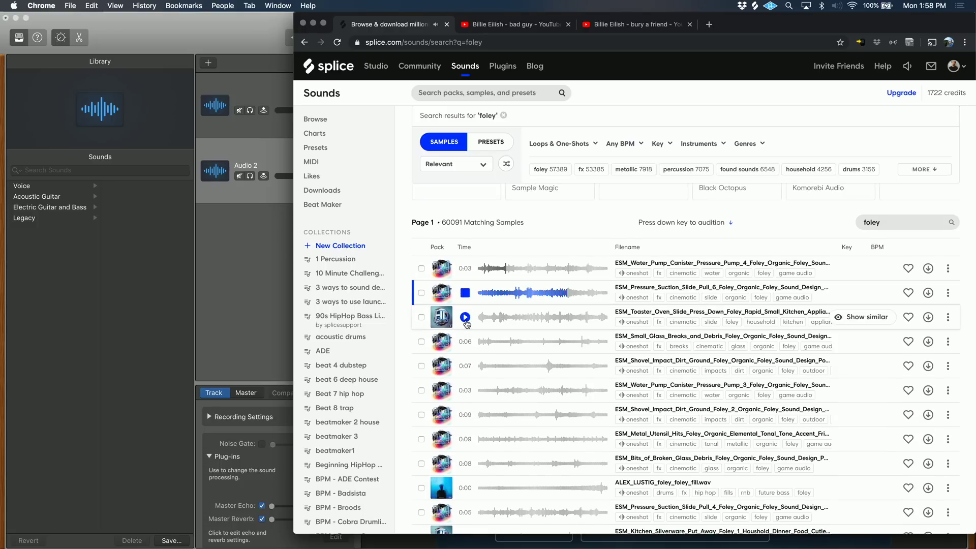
pyautogui.click(466, 322)
pyautogui.click(469, 293)
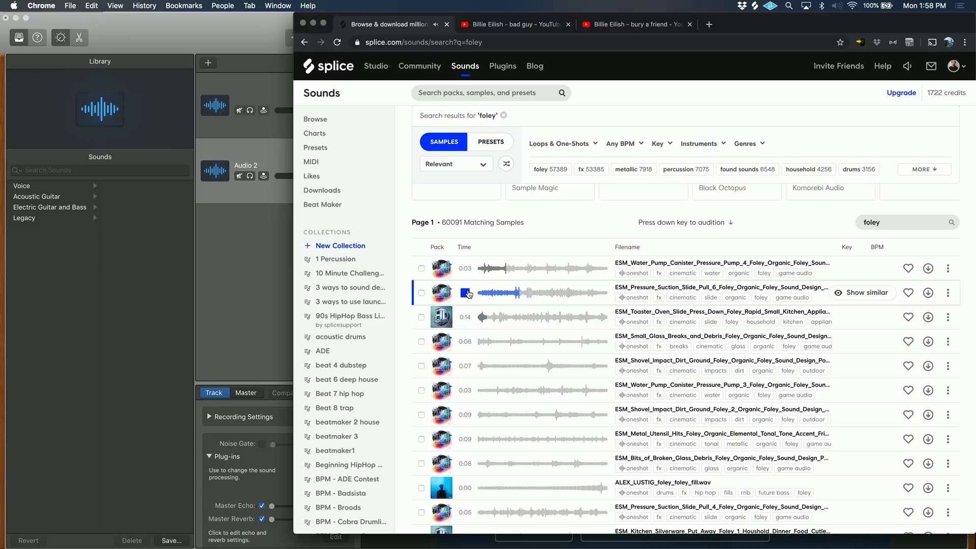
pyautogui.click(468, 293)
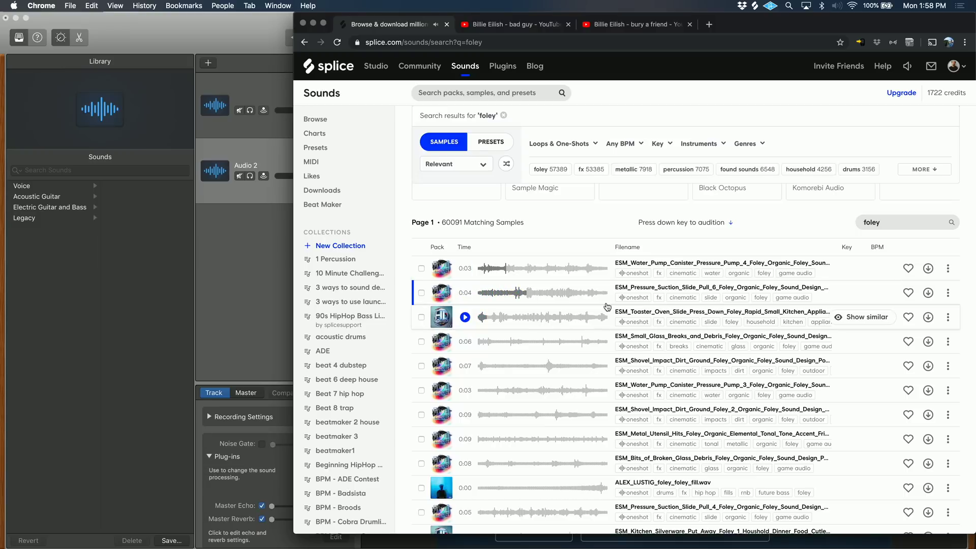
pyautogui.click(933, 296)
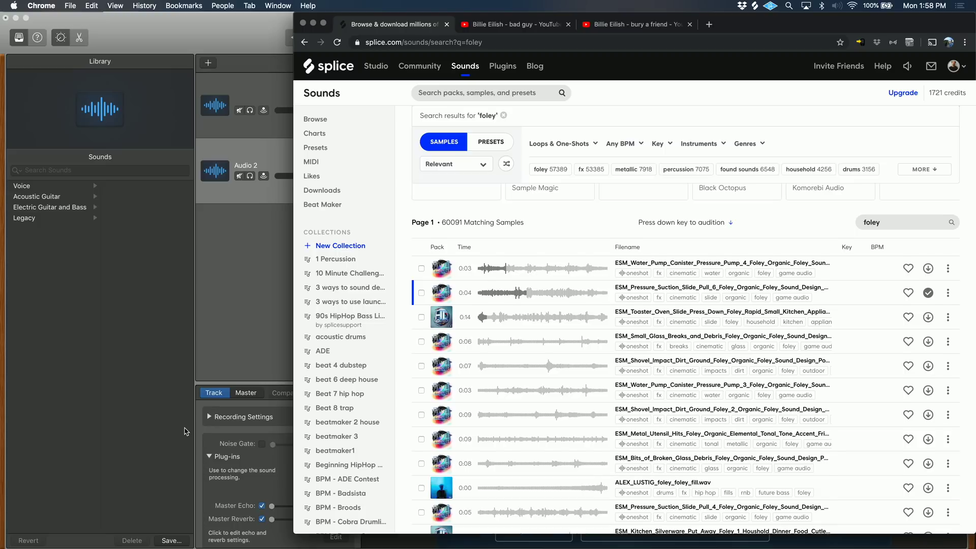
# Step: Preview and download the ESM_Metal_Utensil_Hits foley sample
pyautogui.scroll(-2, 465, 407)
pyautogui.click(464, 402)
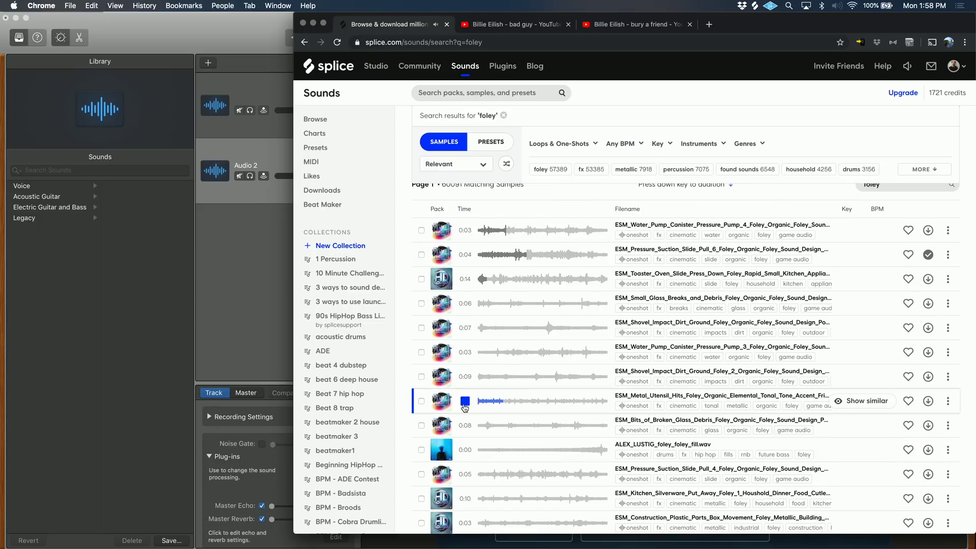
pyautogui.moveTo(464, 407); pyautogui.dragTo(104, 335)
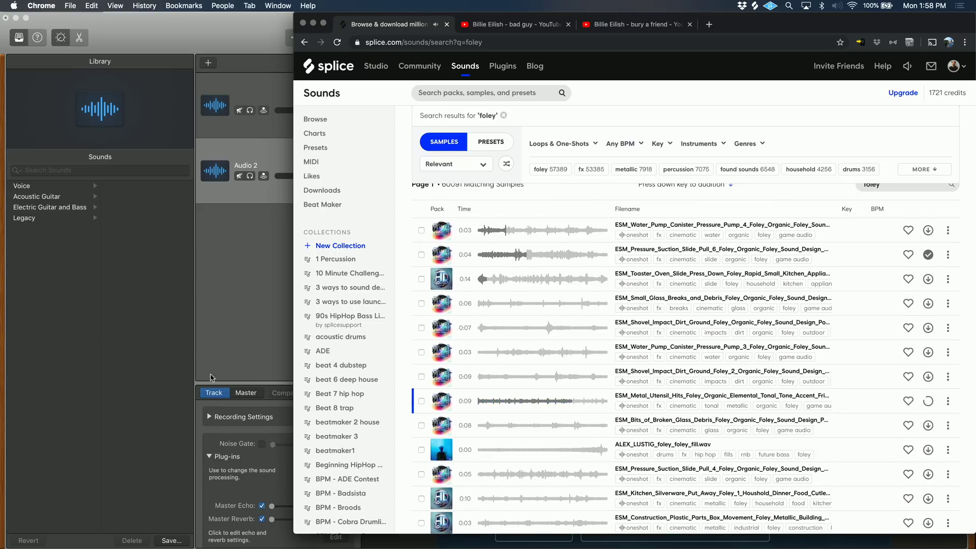
# Step: Switch to the Splice desktop app and add DIABLO_snap_one_shot_snappy.wav to GarageBand's second track on beats 2 and 4 of bars 1 to 4
pyautogui.click(173, 279)
pyautogui.press('super+Tab')
pyautogui.press('super+Tab')
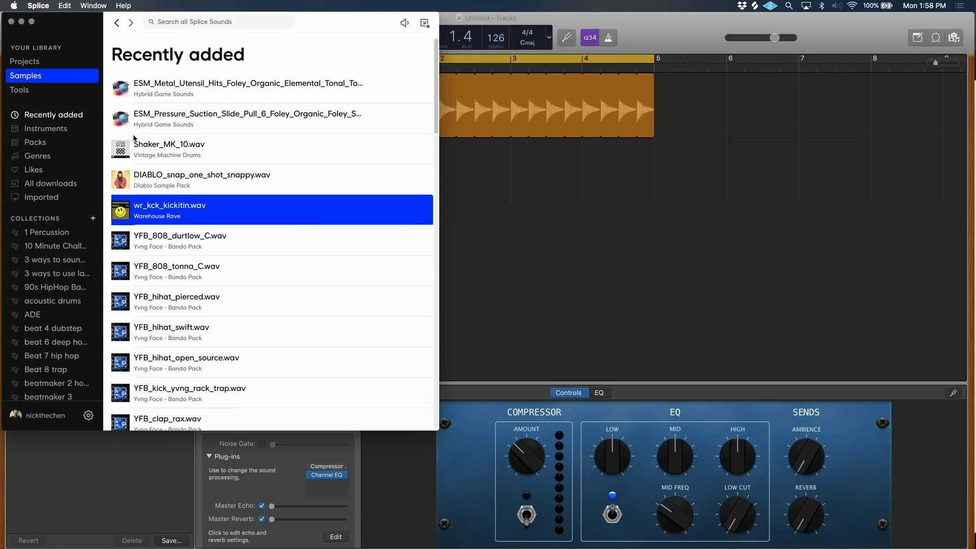
pyautogui.click(124, 179)
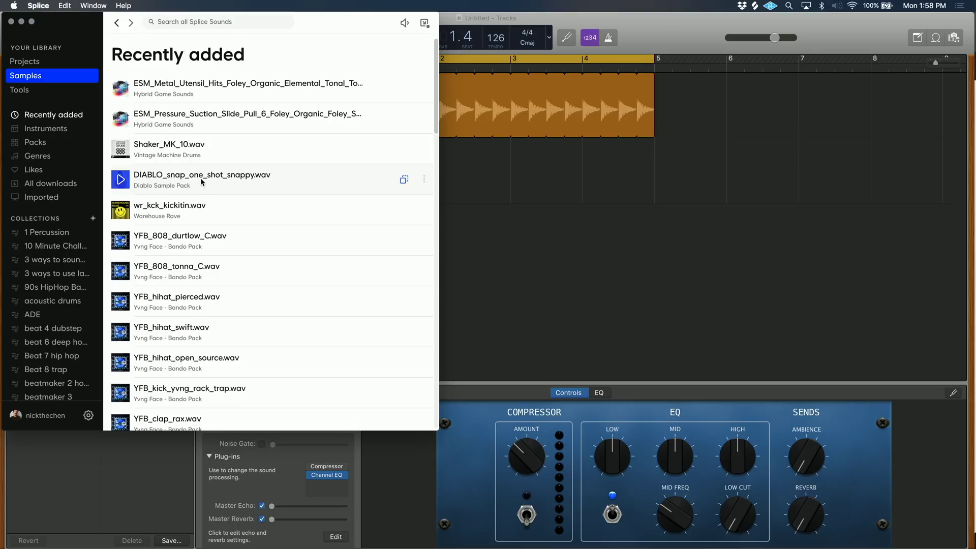
pyautogui.moveTo(201, 182); pyautogui.dragTo(606, 177)
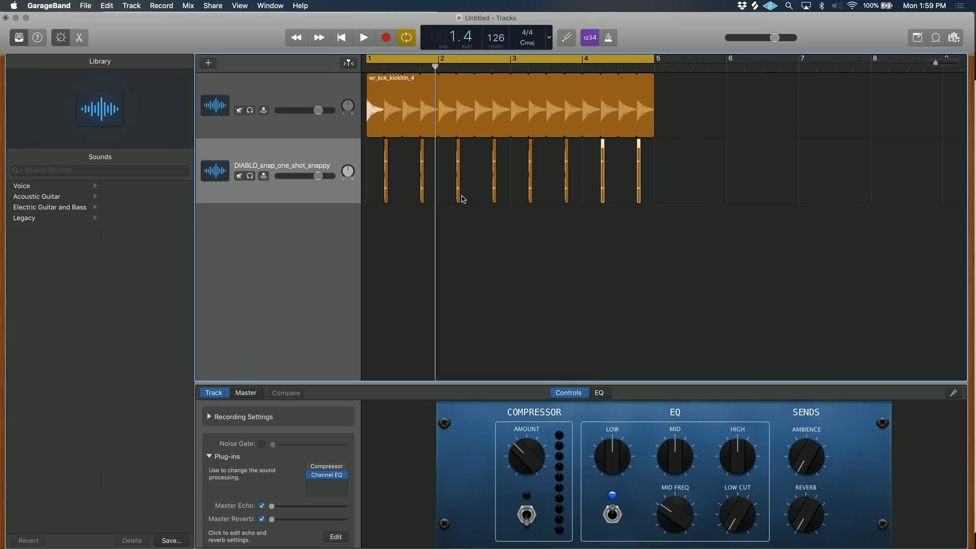
# Step: Play back the kick and snap pattern and lower the snap track's volume
pyautogui.press('space')
pyautogui.press('super+Right')
pyautogui.press('super+Right')
pyautogui.press('super+Right')
pyautogui.press('super+Right')
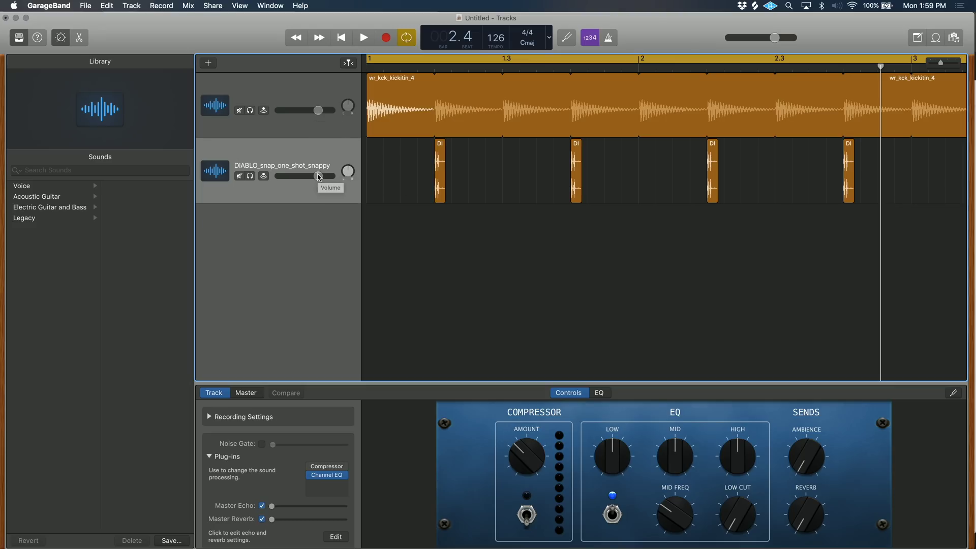
pyautogui.moveTo(318, 175); pyautogui.dragTo(304, 176)
pyautogui.press('space')
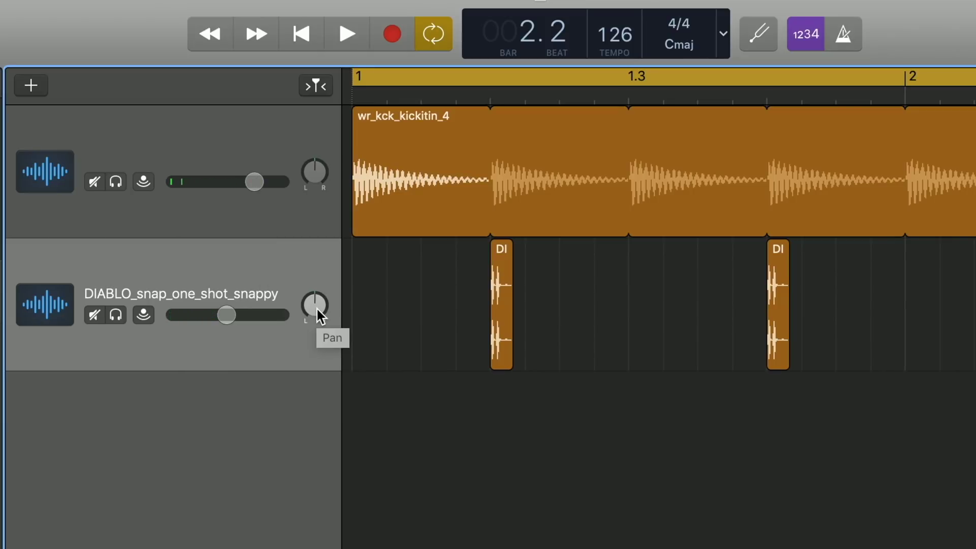
# Step: Pan the snap track left to -64, play the beat, and move the pan to the right side
pyautogui.click(316, 308)
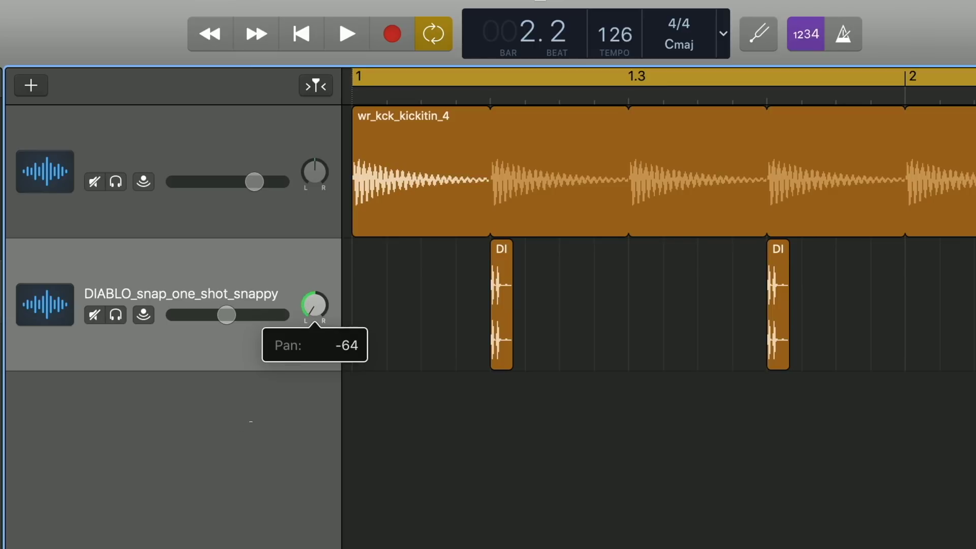
pyautogui.moveTo(316, 309); pyautogui.dragTo(263, 361)
pyautogui.press('space')
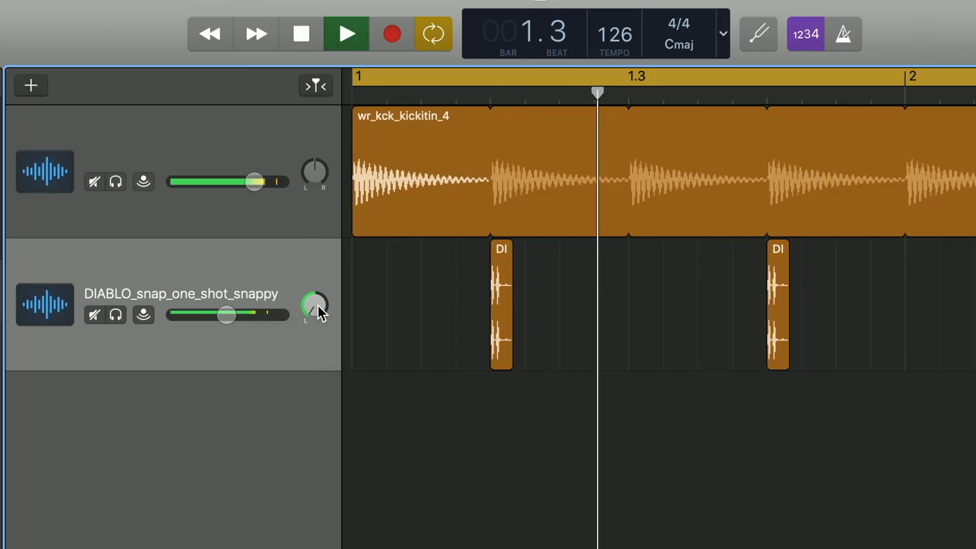
pyautogui.moveTo(317, 304); pyautogui.dragTo(456, 33)
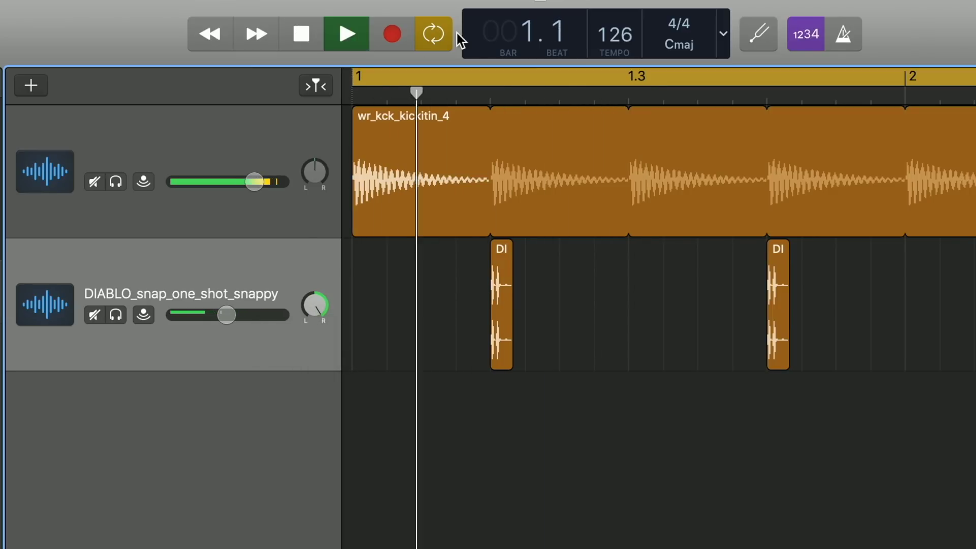
pyautogui.press('space')
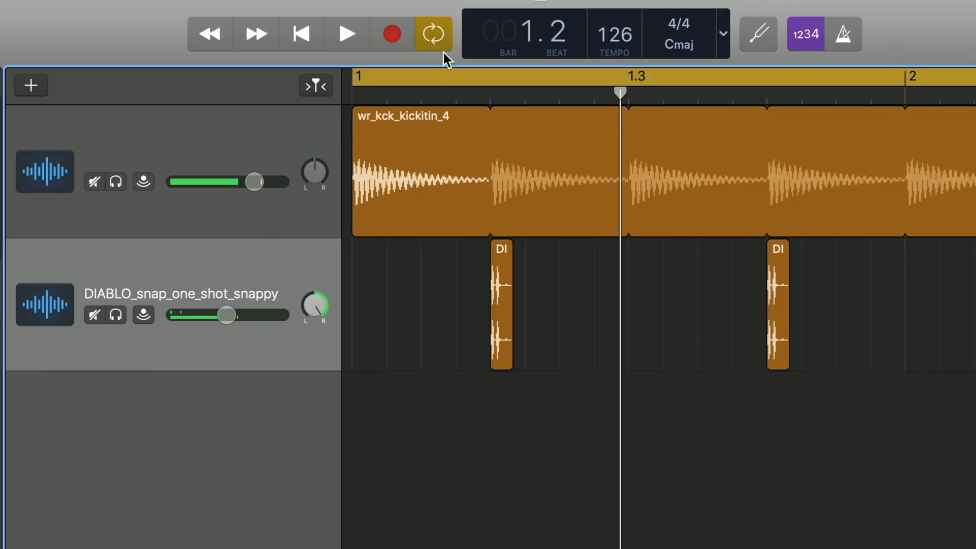
# Step: Reset the snap track's pan to centre and play the snap track soloed for a moment
pyautogui.moveTo(315, 305); pyautogui.dragTo(315, 312)
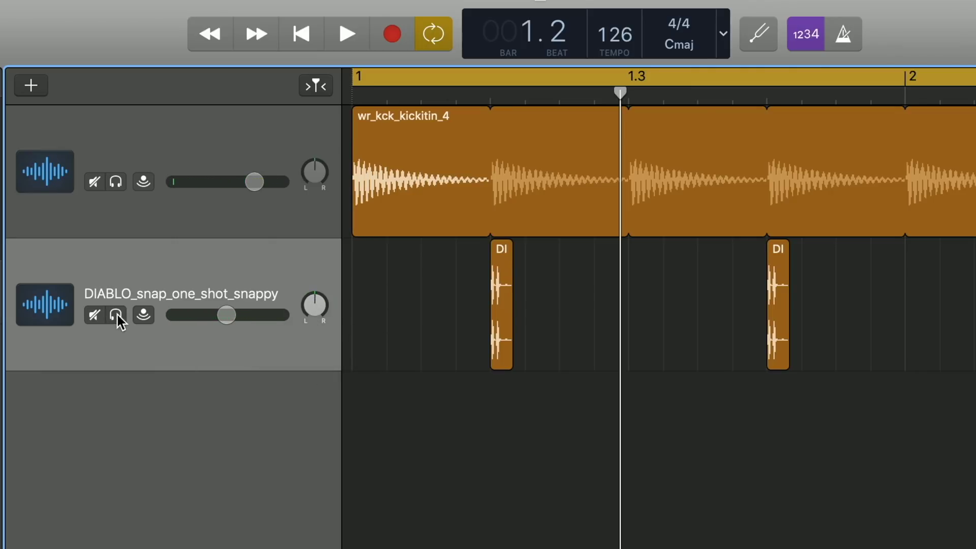
pyautogui.click(94, 315)
pyautogui.click(94, 316)
pyautogui.click(117, 316)
pyautogui.press('space')
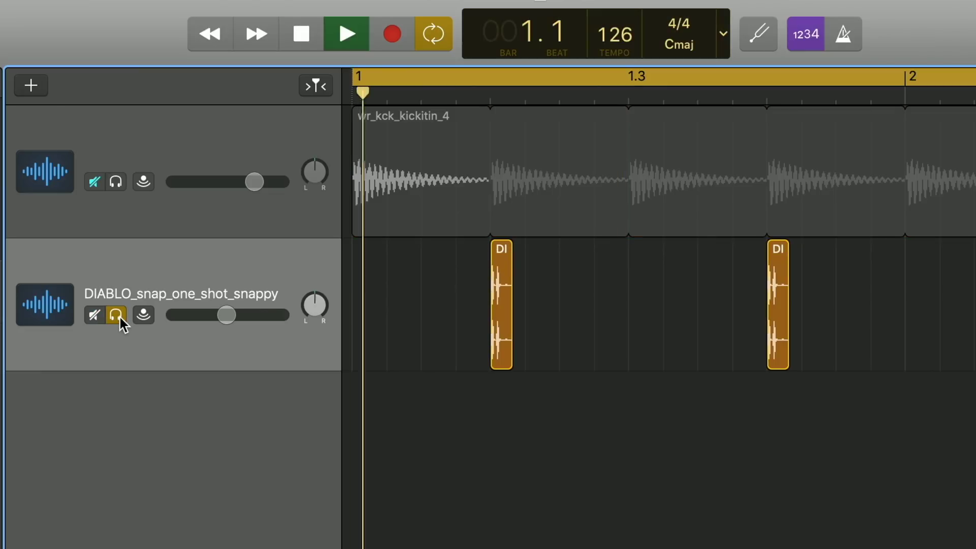
pyautogui.press('space')
pyautogui.click(118, 317)
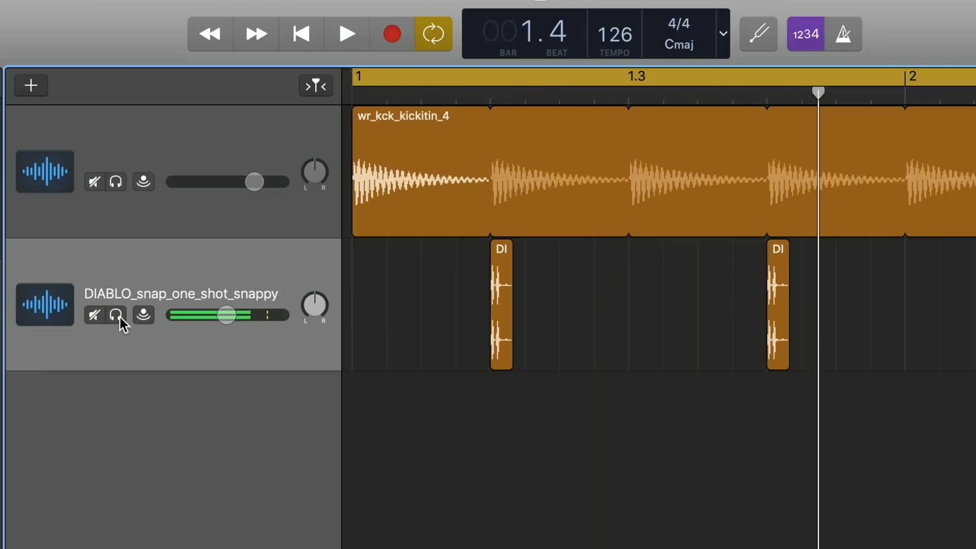
# Step: Play the beat with the snap track muted, and unmute it after listening
pyautogui.click(104, 320)
pyautogui.press('space')
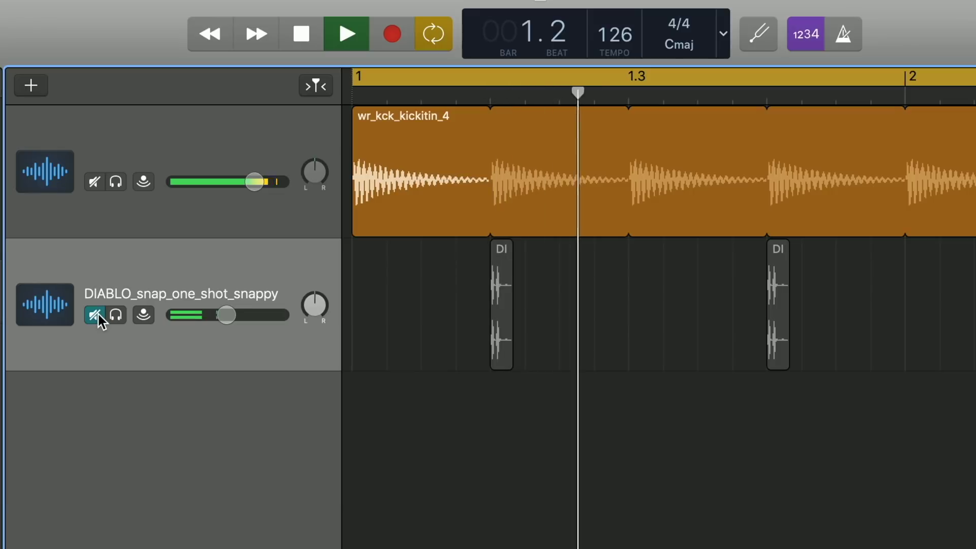
pyautogui.press('space')
pyautogui.click(100, 321)
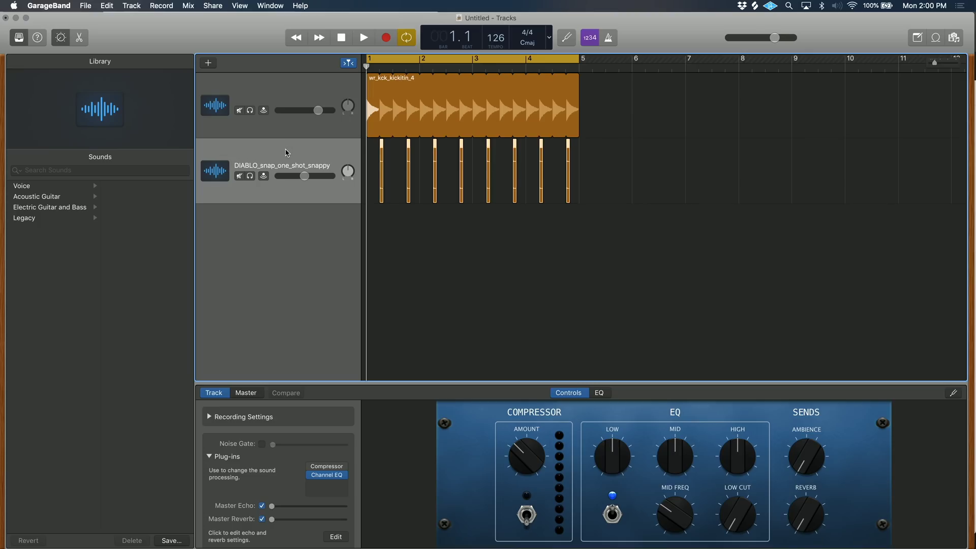
# Step: Add two new audio tracks below the snap track
pyautogui.press('alt+super+n')
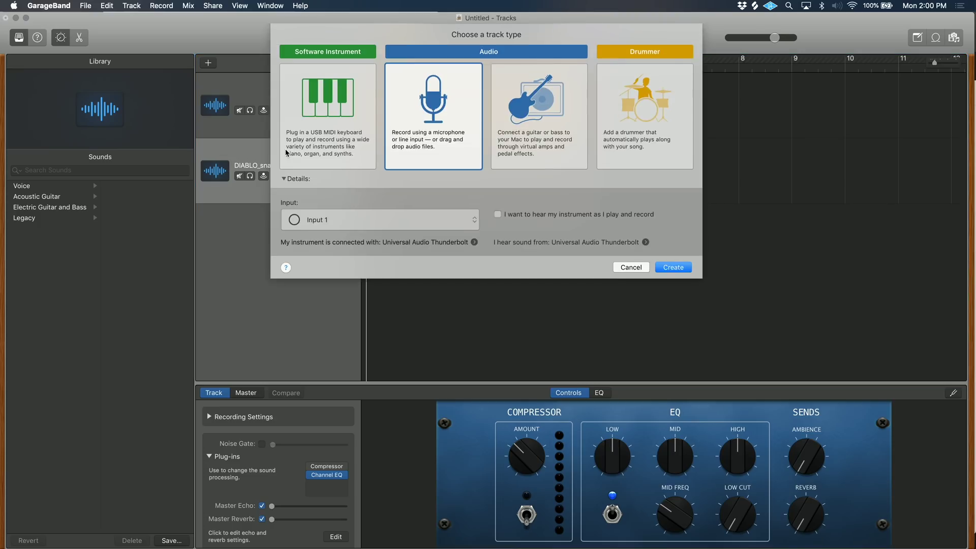
pyautogui.click(660, 266)
pyautogui.press('alt+super+n')
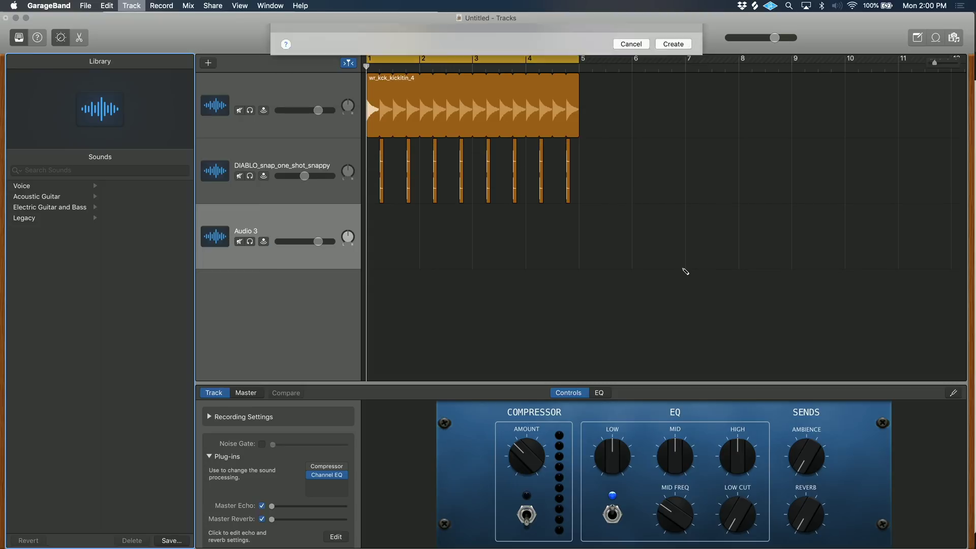
pyautogui.click(684, 270)
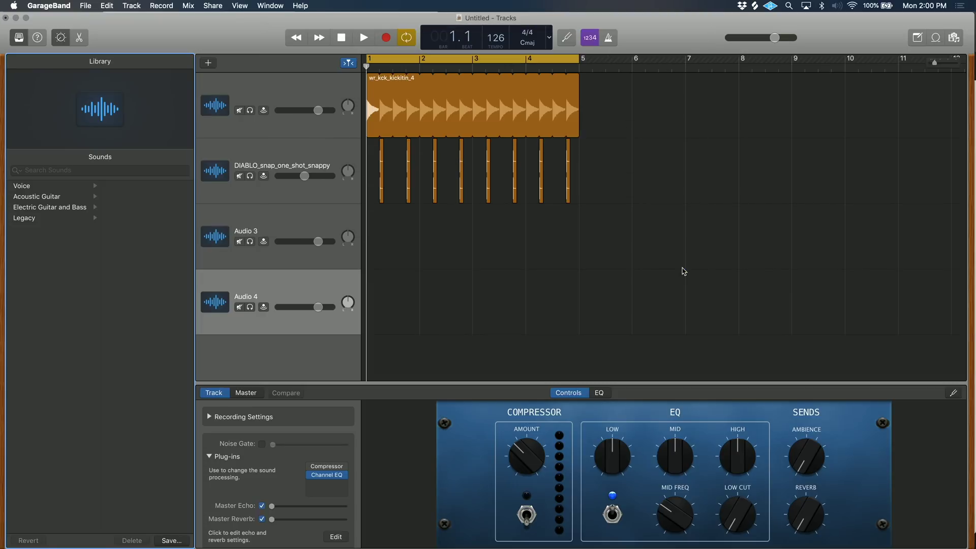
# Step: Switch to the Splice desktop app and add the ESM_Pressure_Suction_Slide_Pull_6 foley sample to GarageBand's third track at beat 2 of bar 1
pyautogui.press('super+Right')
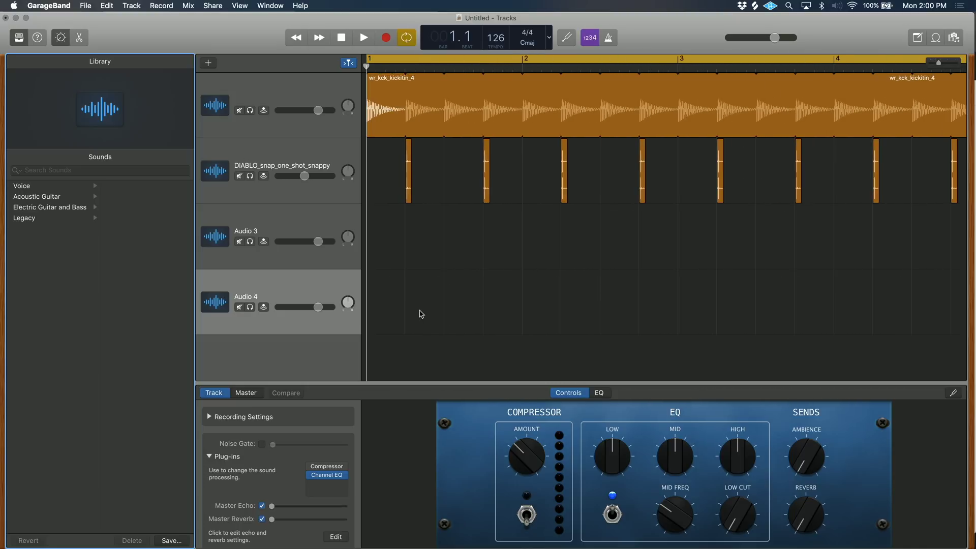
pyautogui.press('super+Right')
pyautogui.press('space')
pyautogui.press('super+Tab')
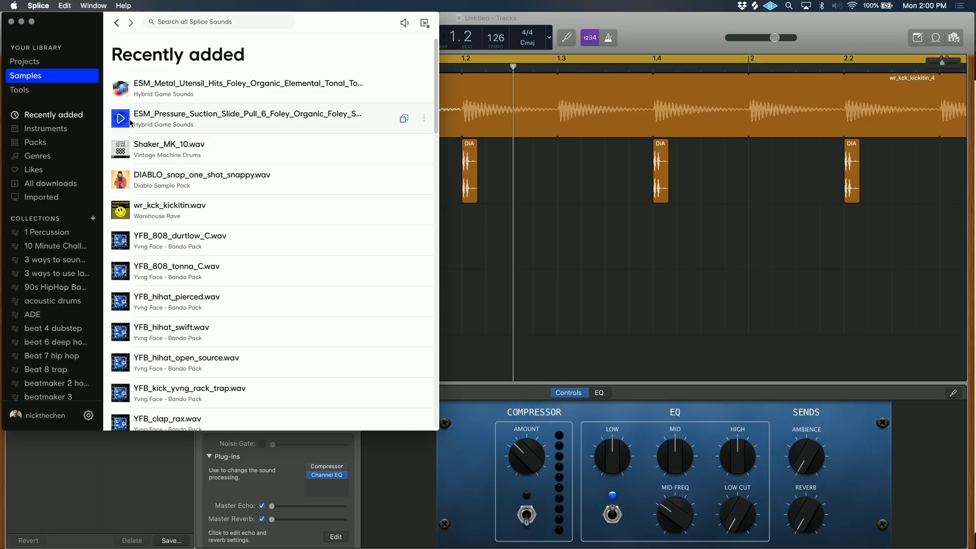
pyautogui.moveTo(133, 118); pyautogui.dragTo(487, 258)
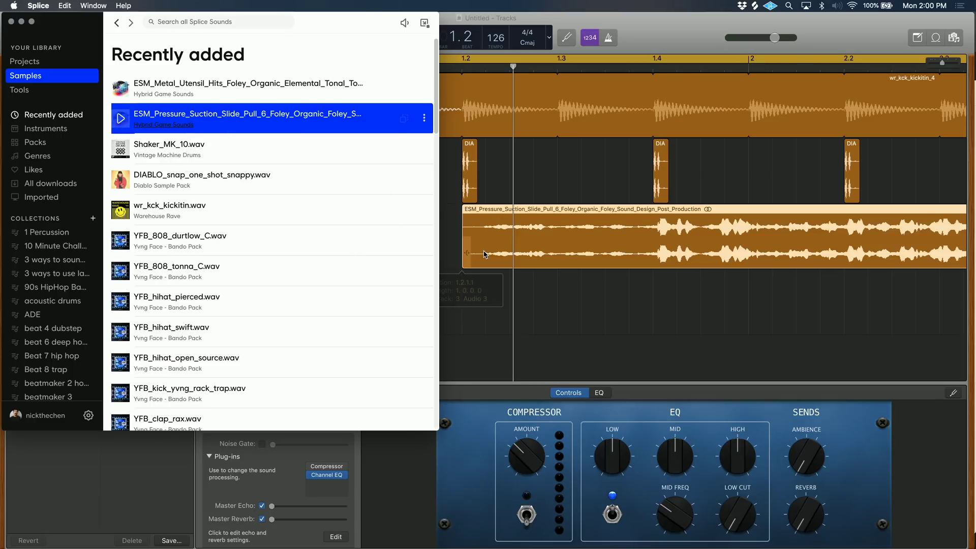
# Step: Trim both ends of the ESM_Pressure_Suction region to a short piece starting at about 1.2.4.55 with a length of about 0.0.2.121
pyautogui.hscroll(5, 546, 257)
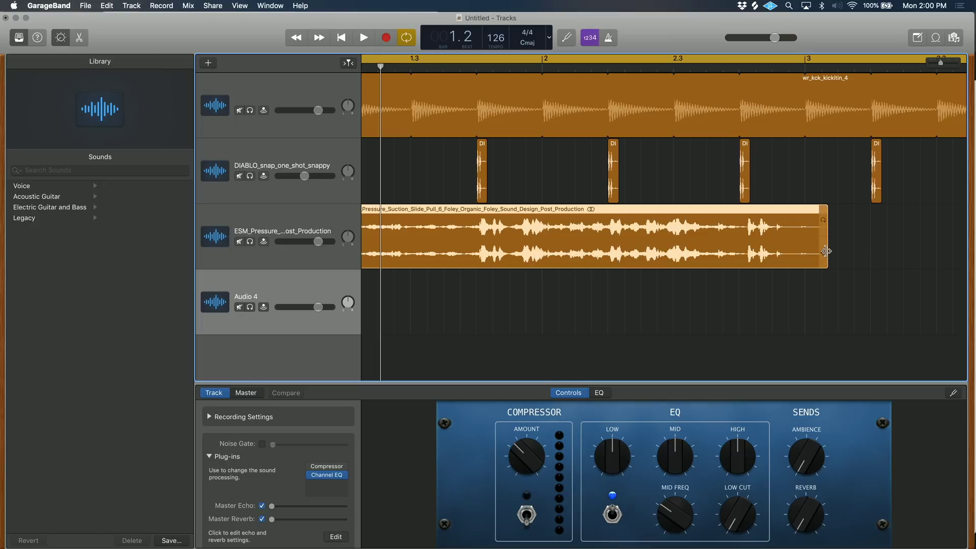
pyautogui.moveTo(826, 251); pyautogui.dragTo(468, 252)
pyautogui.hscroll(-3, 437, 246)
pyautogui.scroll(1, 484, 233)
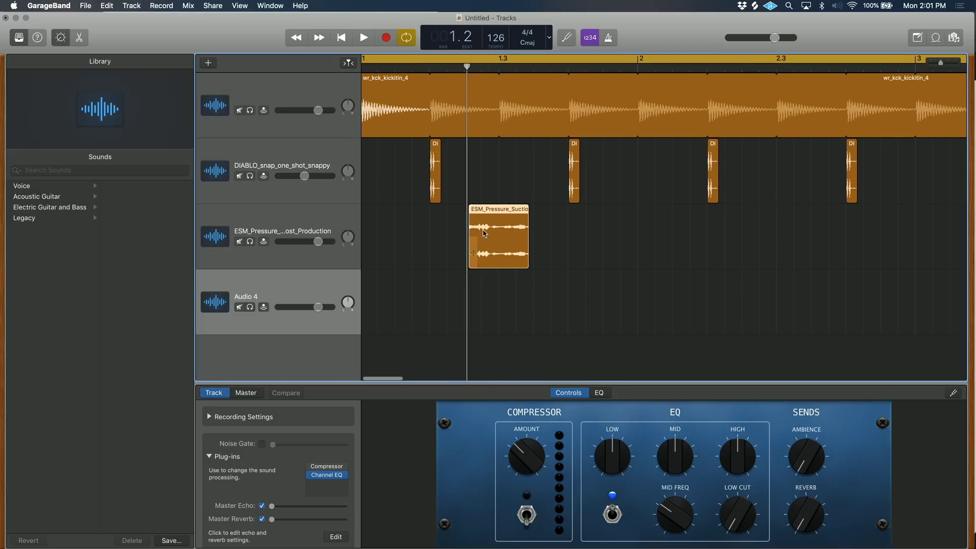
pyautogui.scroll(5, 482, 249)
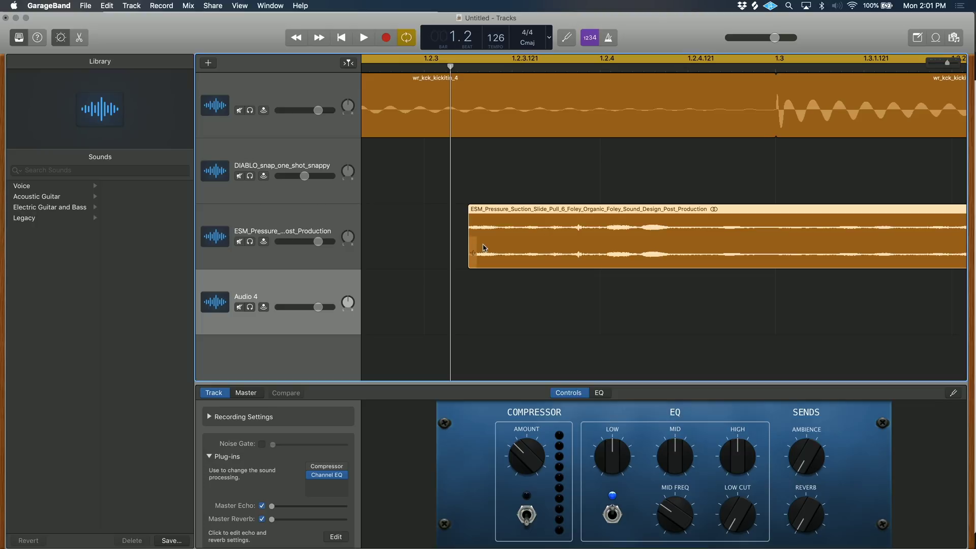
pyautogui.moveTo(470, 242); pyautogui.dragTo(642, 254)
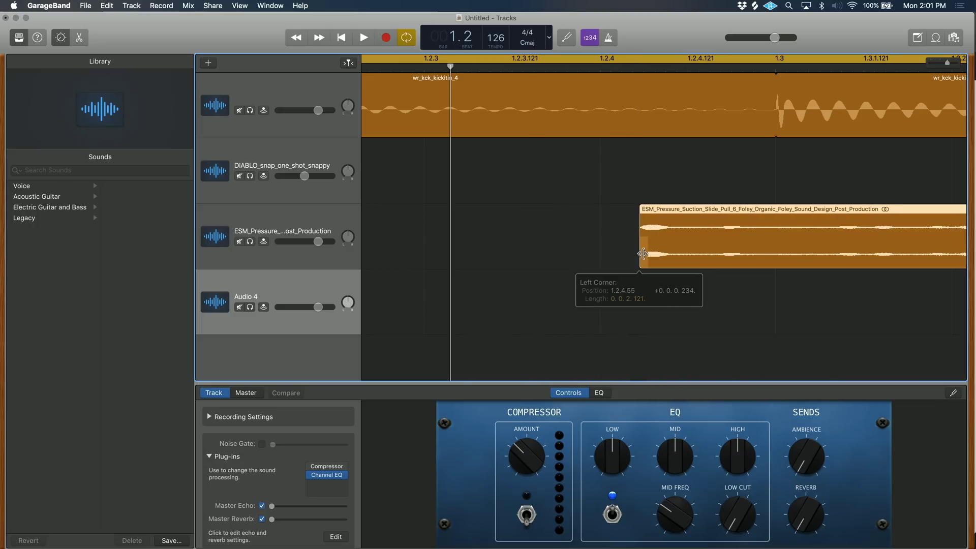
# Step: Move the ESM_Pressure_Suction region to position 1.1.4.1 and play the beat from bar 1 with it
pyautogui.press('space')
pyautogui.press('space')
pyautogui.press('super+Left')
pyautogui.press('super+Left')
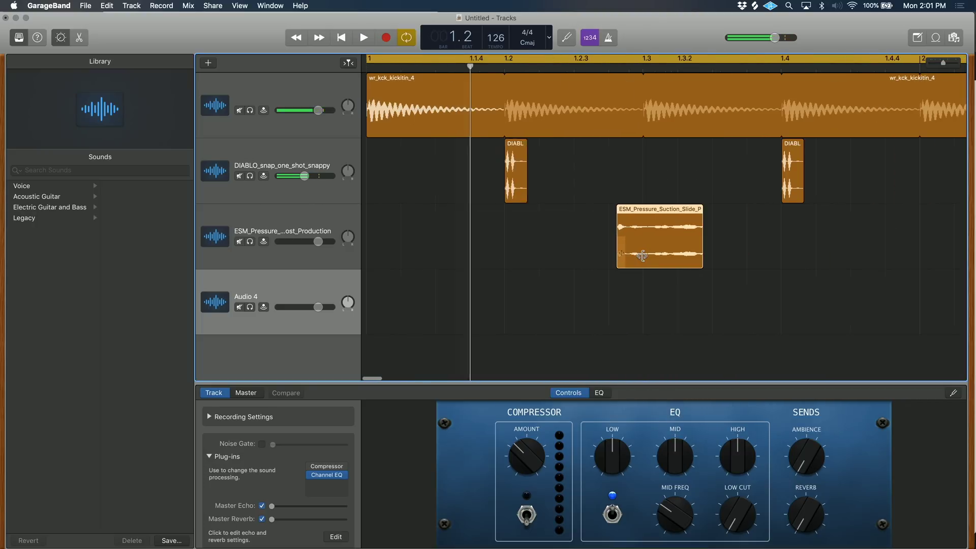
pyautogui.moveTo(645, 214); pyautogui.dragTo(515, 215)
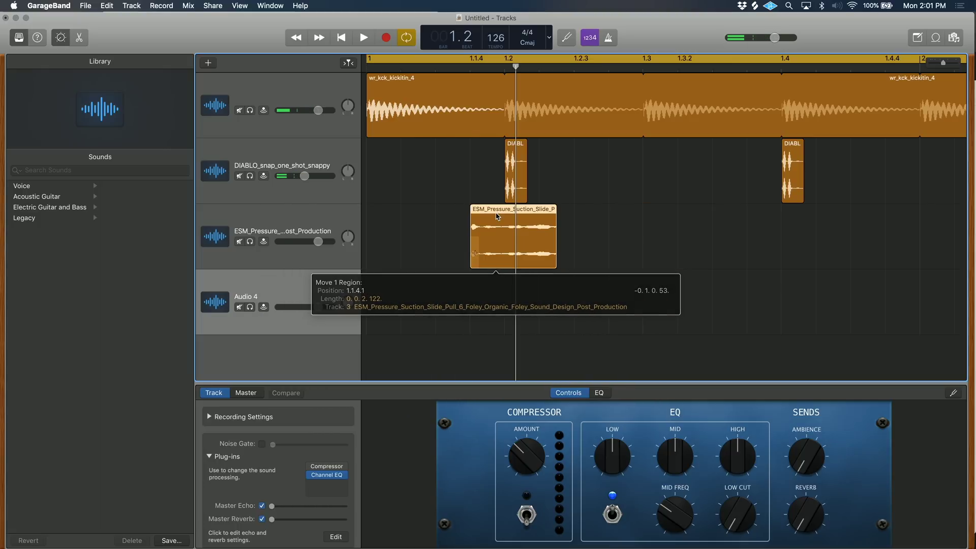
pyautogui.hscroll(-2, 369, 218)
pyautogui.hscroll(-2, 370, 218)
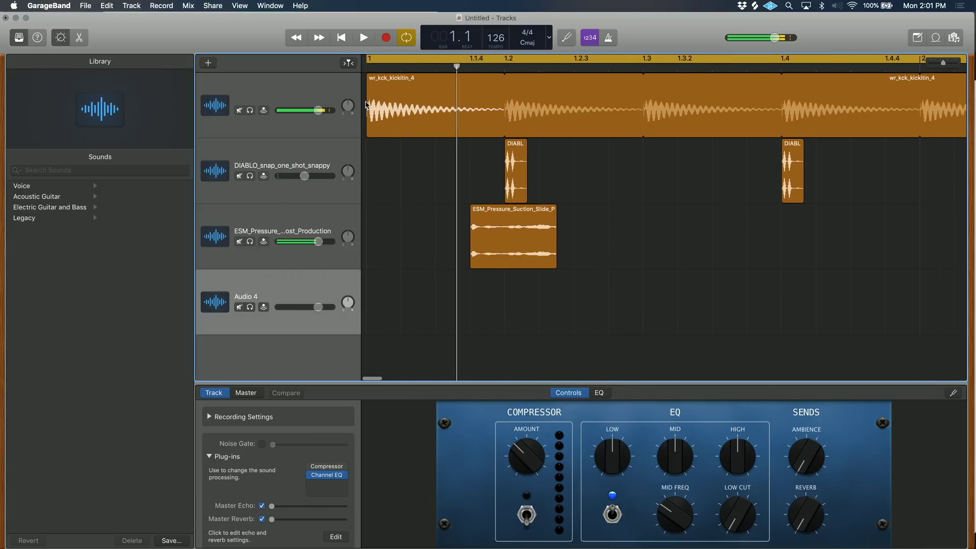
pyautogui.click(374, 67)
pyautogui.press('space')
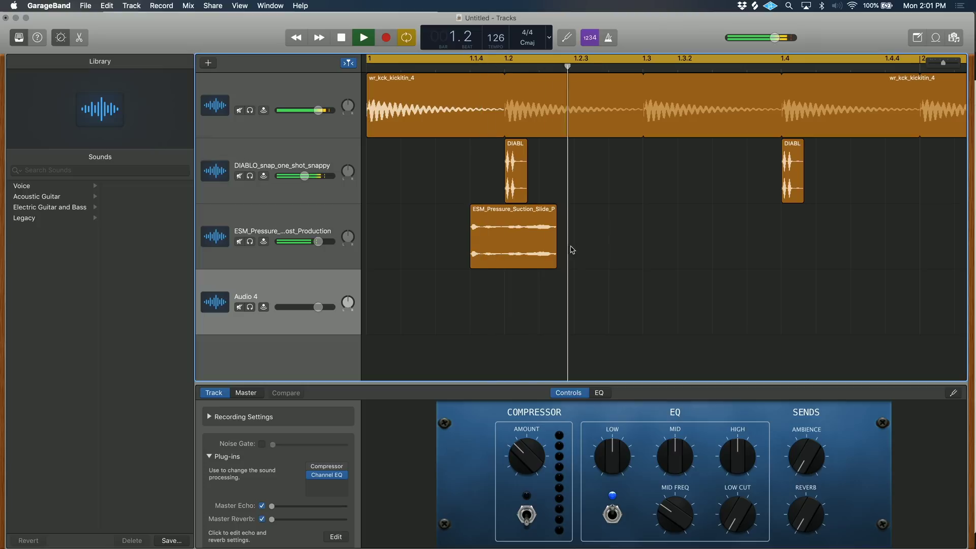
pyautogui.hscroll(3, 525, 236)
pyautogui.hscroll(-3, 508, 236)
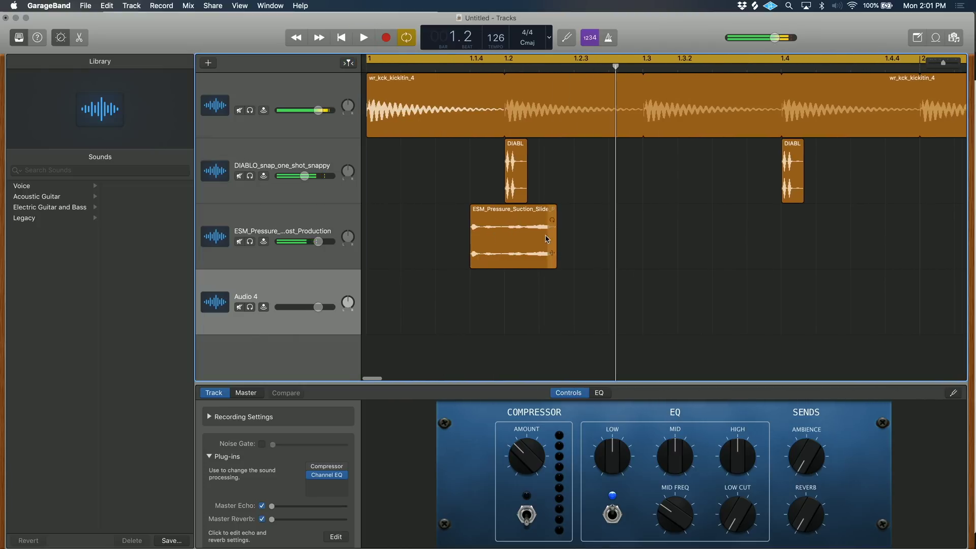
# Step: Retrim the ESM_Pressure_Suction region to start slightly before 1.1.4 and end just after the first snap, and play it with the beat
pyautogui.moveTo(501, 237); pyautogui.dragTo(531, 257)
pyautogui.press('space')
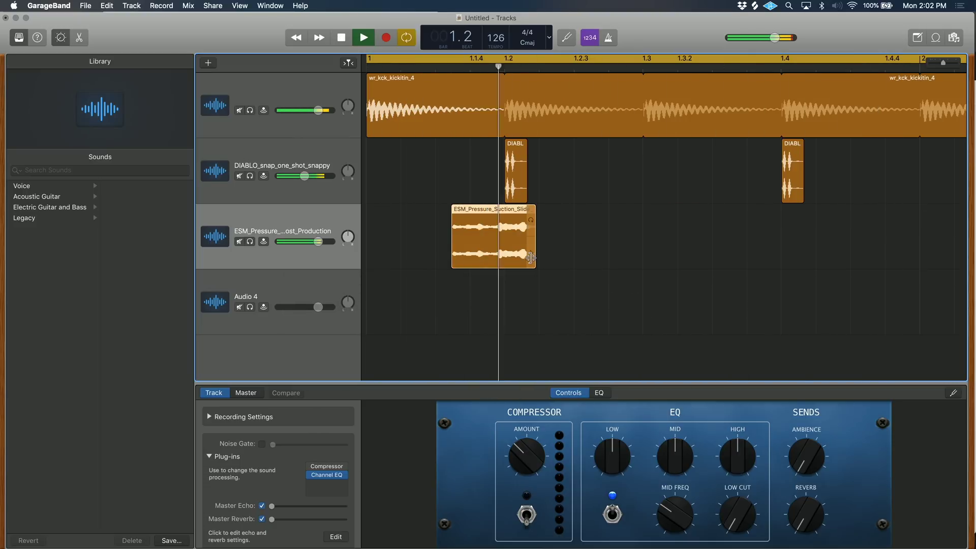
pyautogui.press('space')
pyautogui.moveTo(454, 247)
pyautogui.mouseDown()
pyautogui.moveTo(369, 247)
pyautogui.moveTo(452, 247)
pyautogui.mouseUp()
pyautogui.press('space')
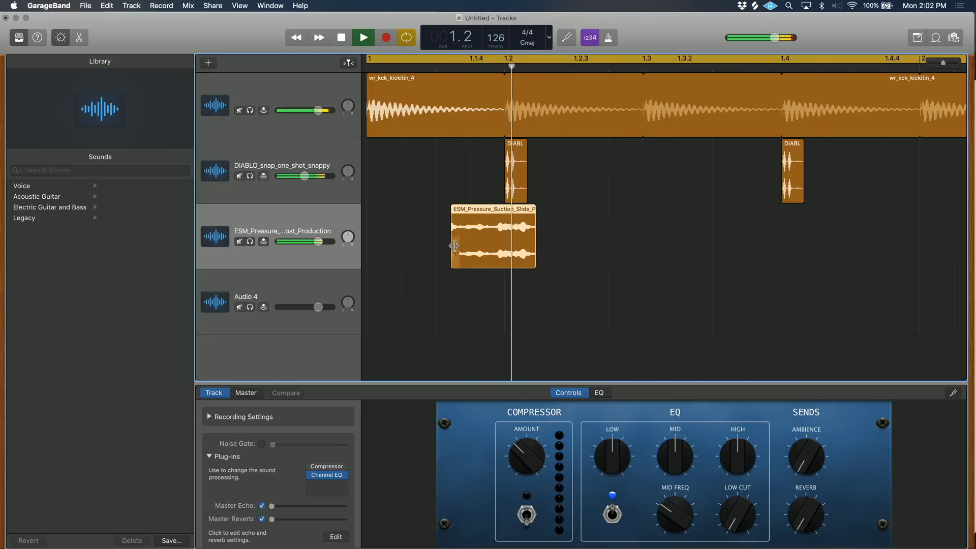
pyautogui.press('space')
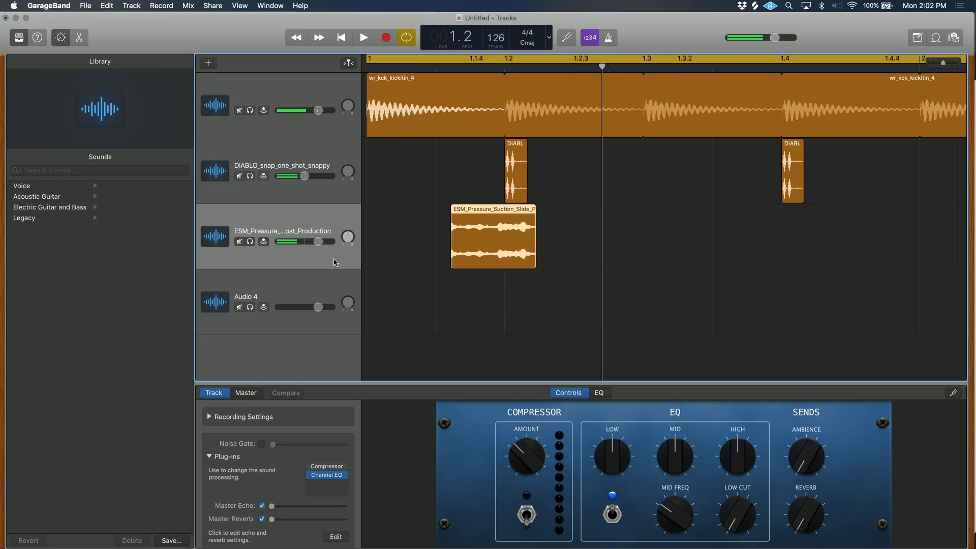
# Step: Solo the ESM_Pressure_Suction track and play its region from bar 1
pyautogui.scroll(-2, 269, 487)
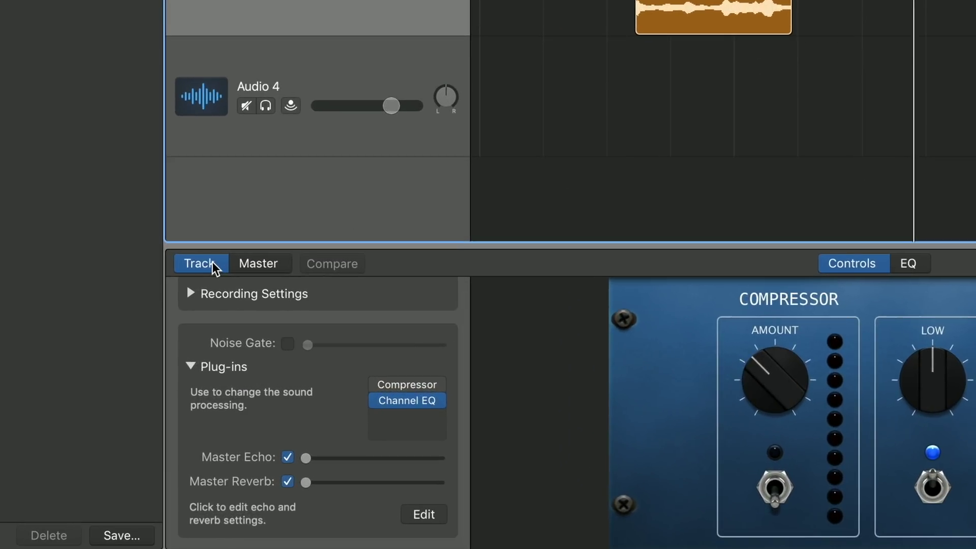
pyautogui.moveTo(392, 385)
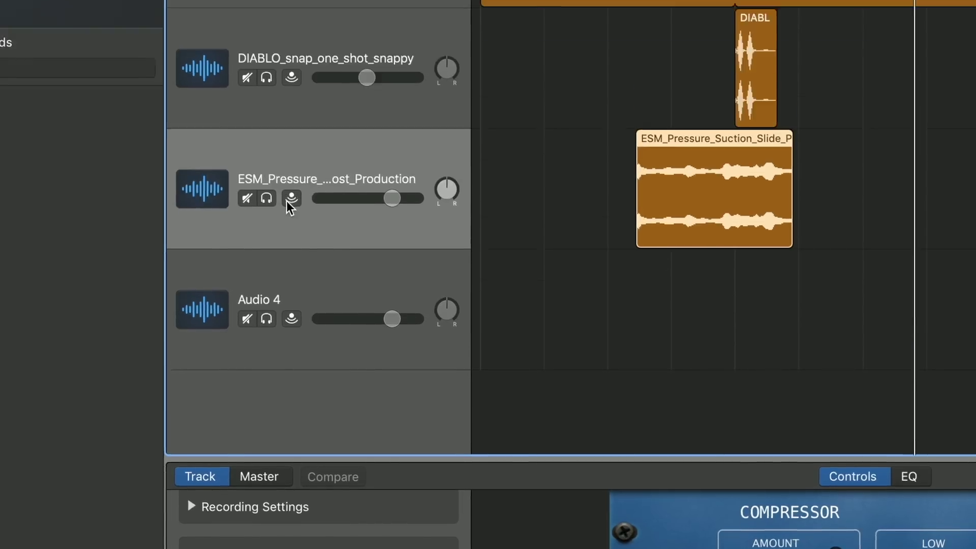
pyautogui.click(267, 347)
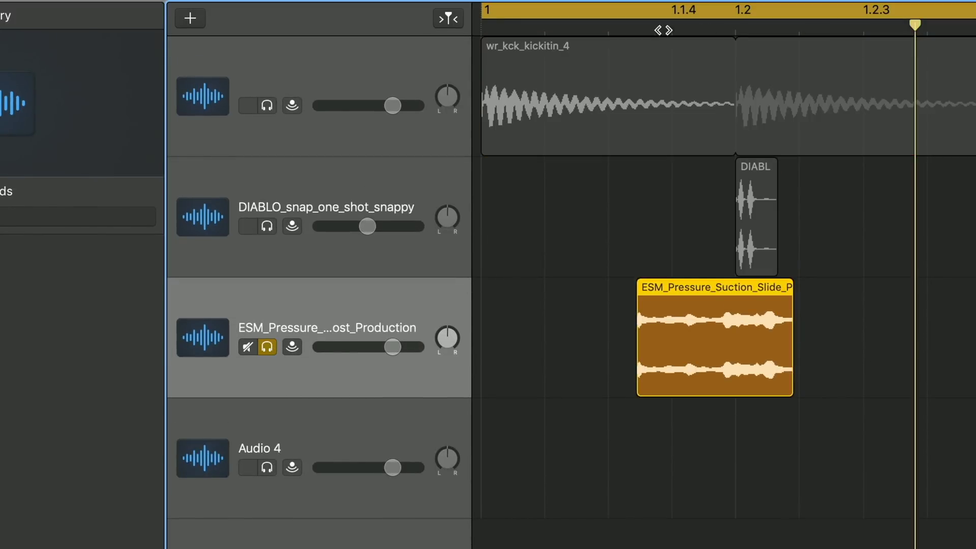
pyautogui.click(605, 14)
pyautogui.click(606, 23)
pyautogui.press('space')
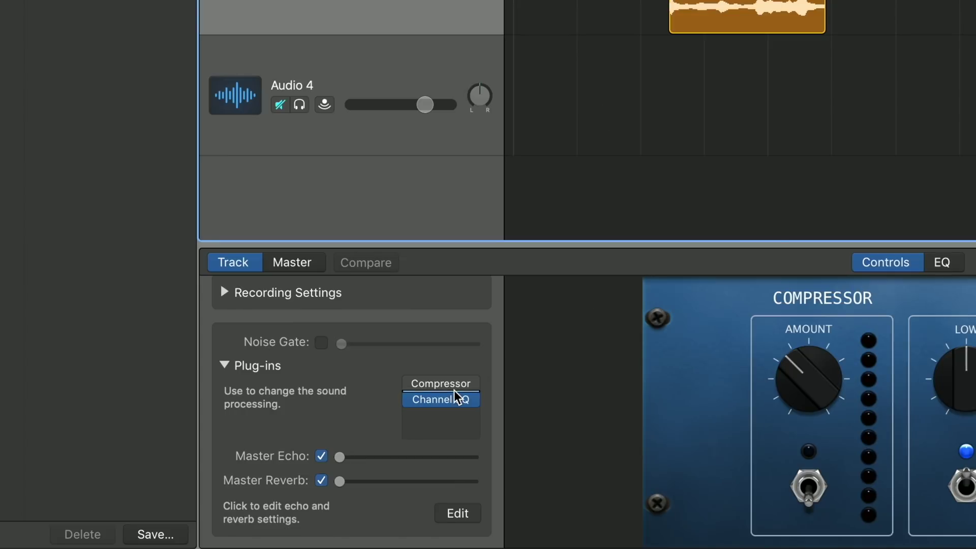
# Step: Open the Channel EQ on the ESM_Pressure_Suction track and cut its lows deeply with the low shelf at 1200 Hz
pyautogui.moveTo(432, 400)
pyautogui.moveTo(412, 383)
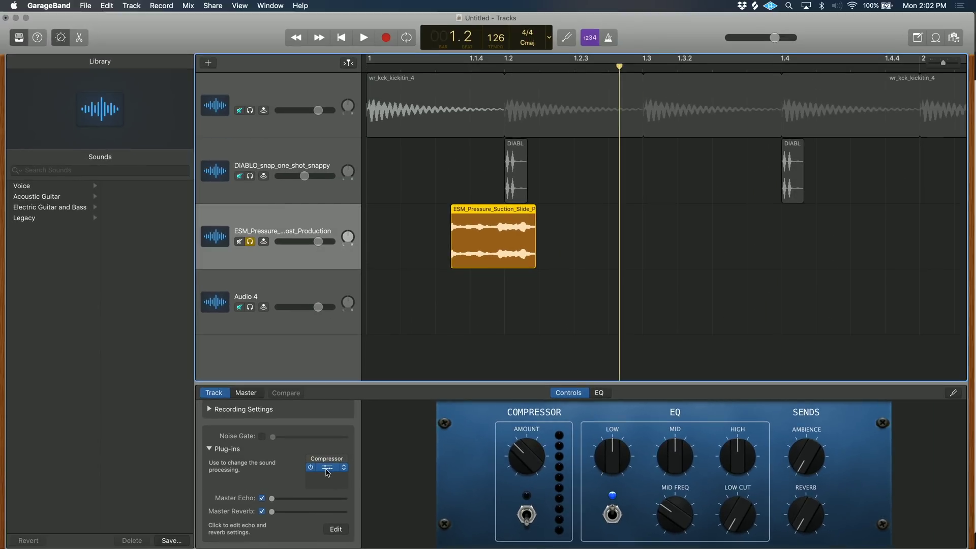
pyautogui.click(326, 469)
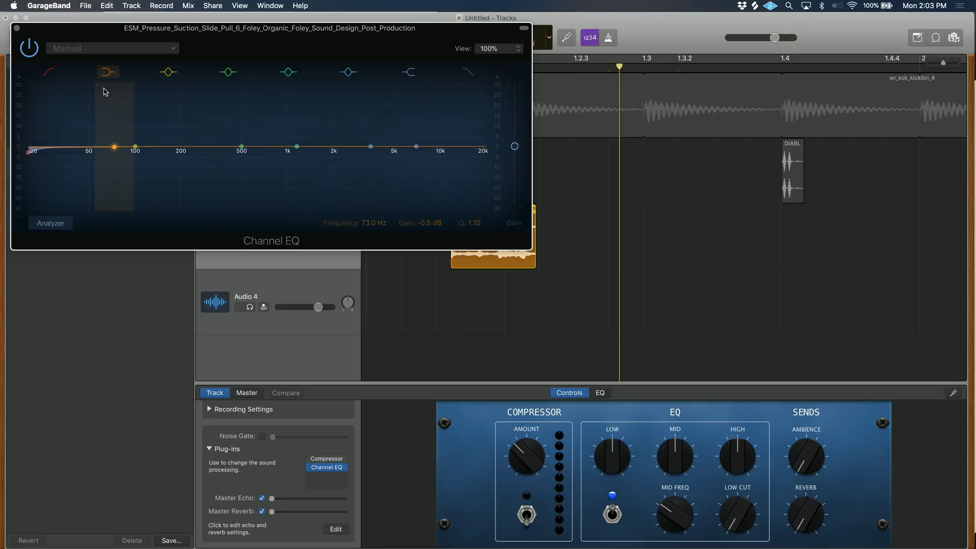
pyautogui.doubleClick(134, 148)
pyautogui.moveTo(115, 147); pyautogui.dragTo(315, 277)
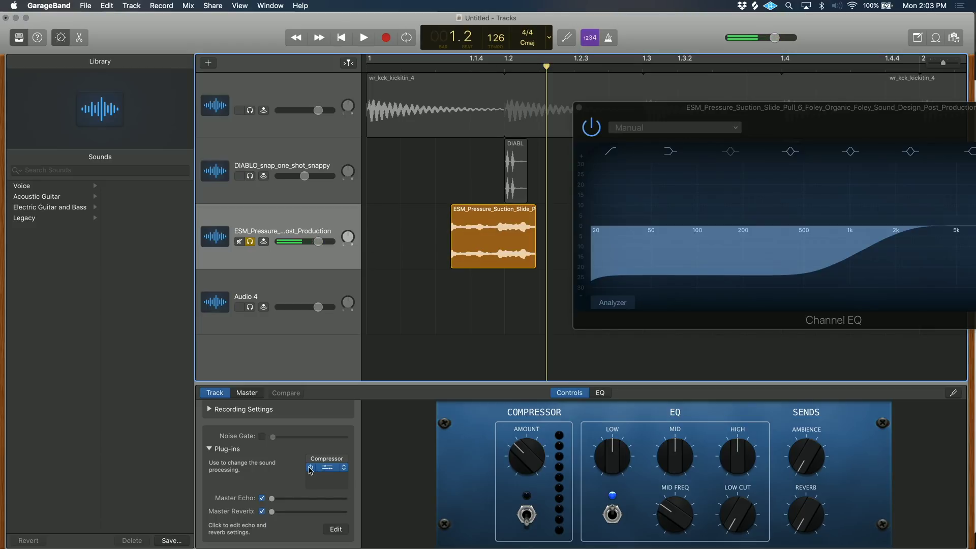
# Step: Compare the foley sound with the Channel EQ bypassed and re-enabled, and close the EQ window
pyautogui.click(311, 467)
pyautogui.click(413, 66)
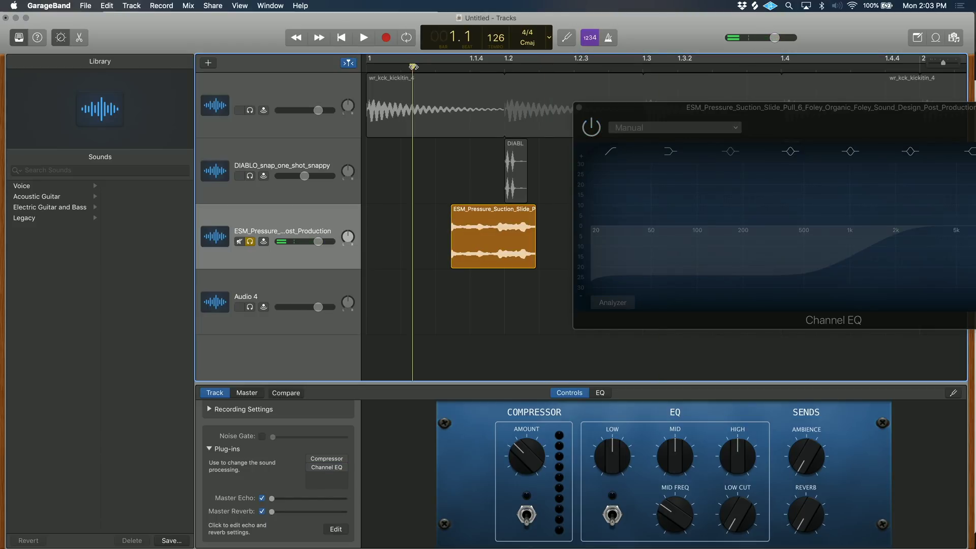
pyautogui.press('space')
pyautogui.press('space')
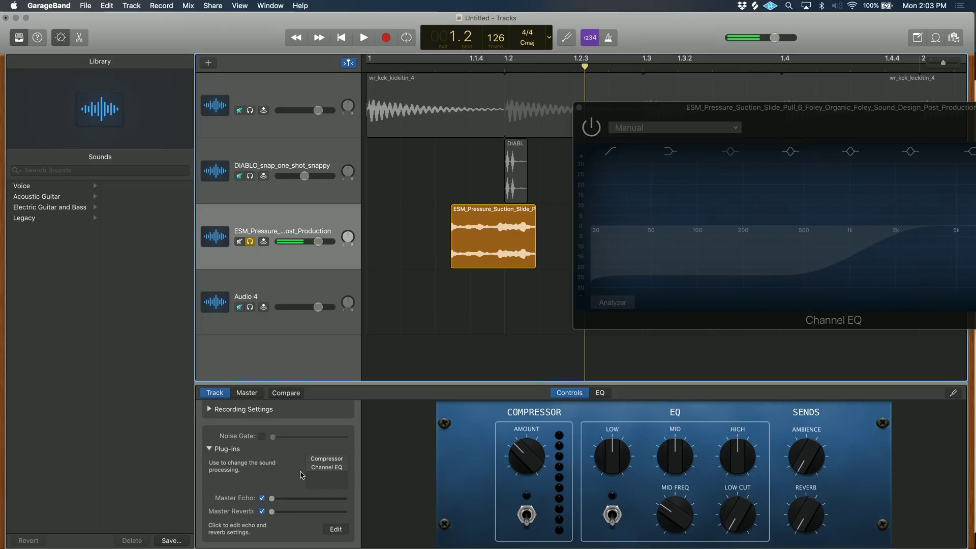
pyautogui.click(310, 467)
pyautogui.press('space')
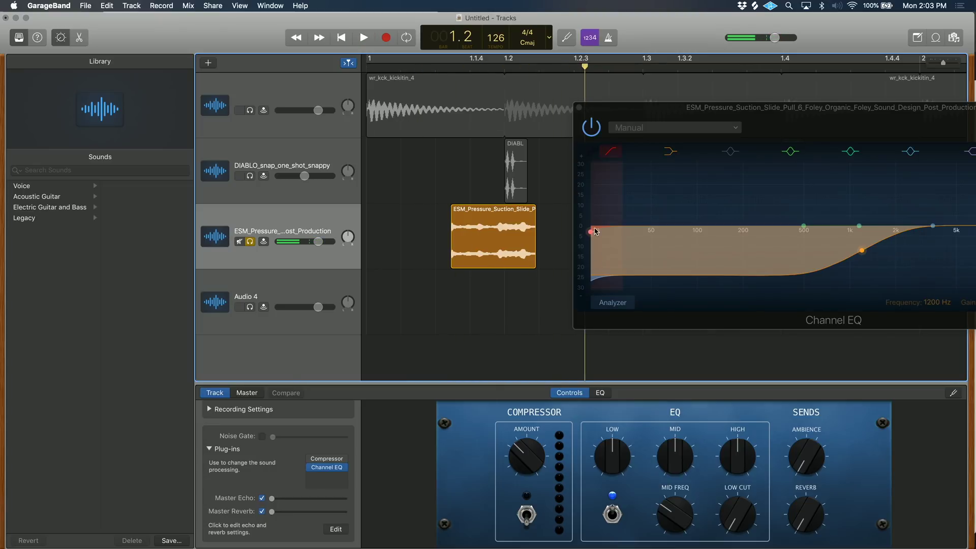
pyautogui.click(579, 107)
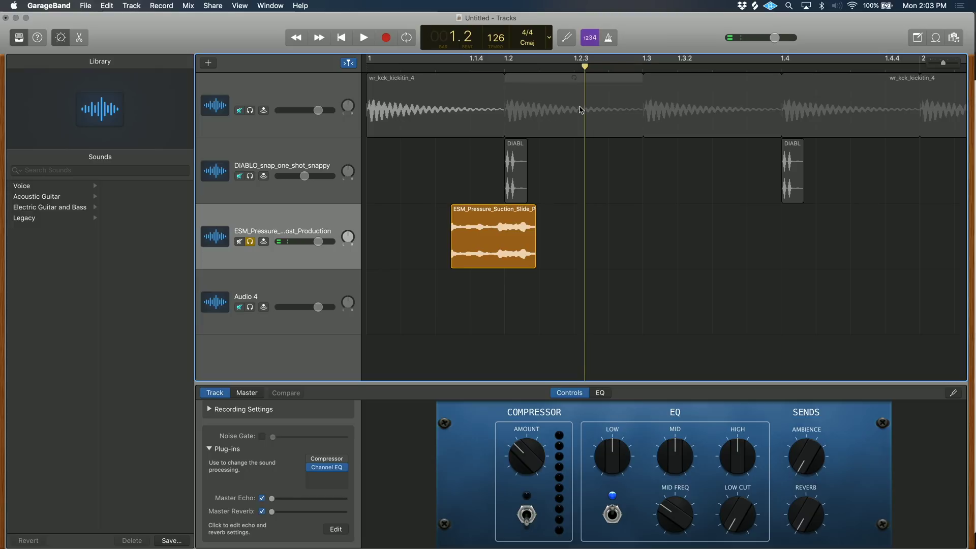
# Step: Lower the ESM_Pressure_Suction track's volume to about -1.4 dB, unsolo it, and play it with the beat from bar 1
pyautogui.click(315, 244)
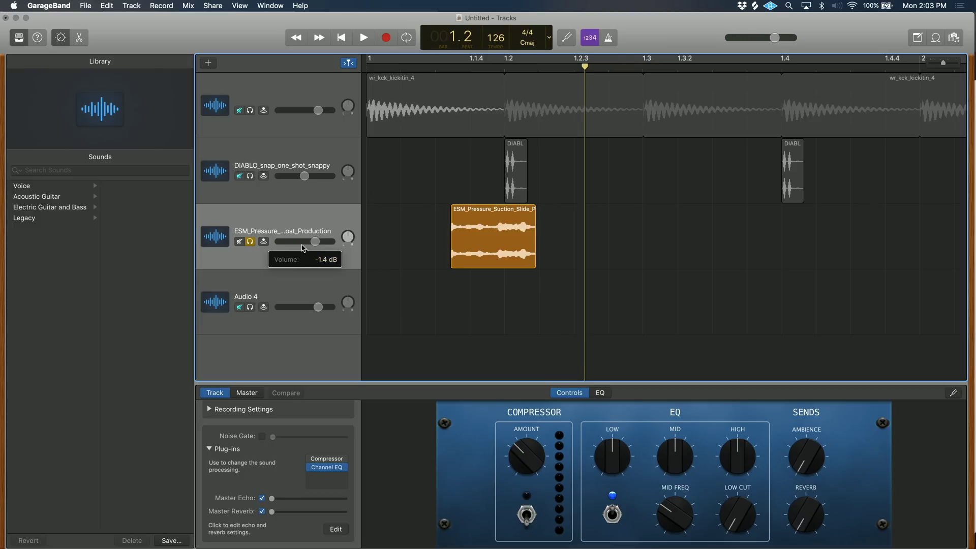
pyautogui.click(250, 241)
pyautogui.press('space')
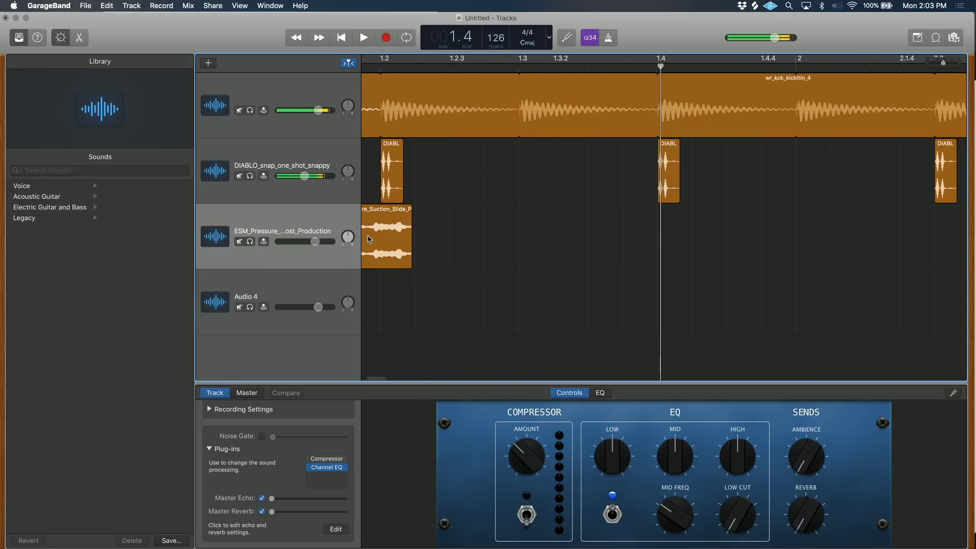
pyautogui.hscroll(-5, 369, 239)
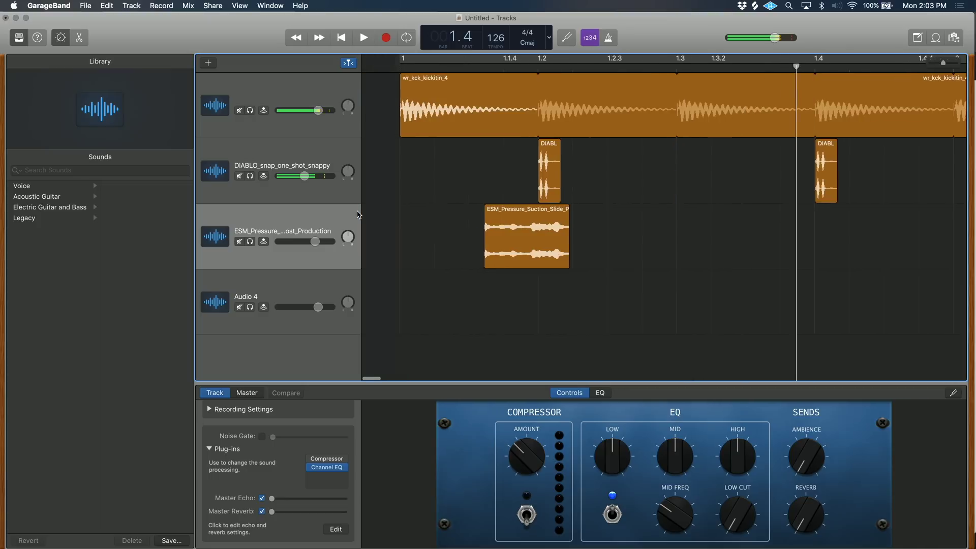
pyautogui.click(341, 38)
pyautogui.press('space')
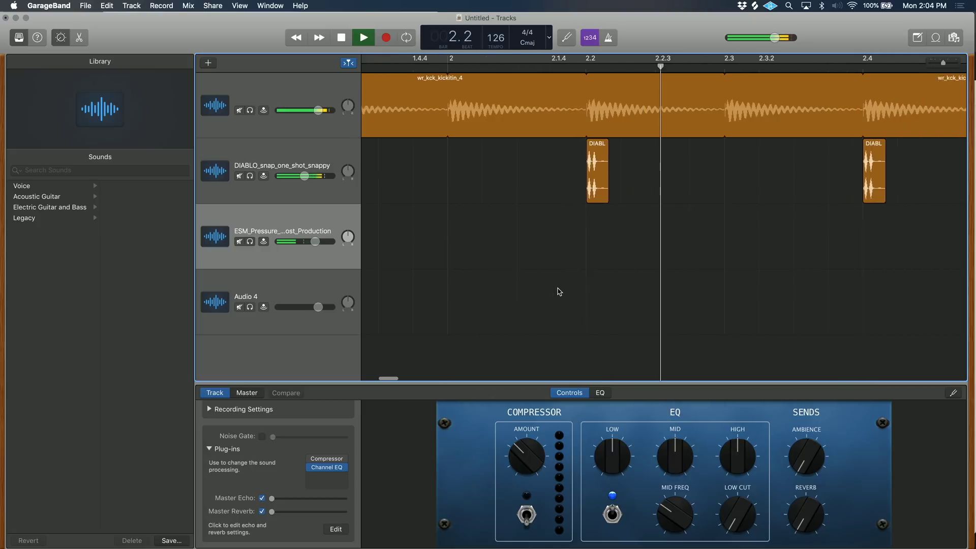
# Step: Bring the ESM_Metal_Utensil_Hits sample from Splice onto the empty fourth track at bar 1 and play it with the beat
pyautogui.press('super+Tab')
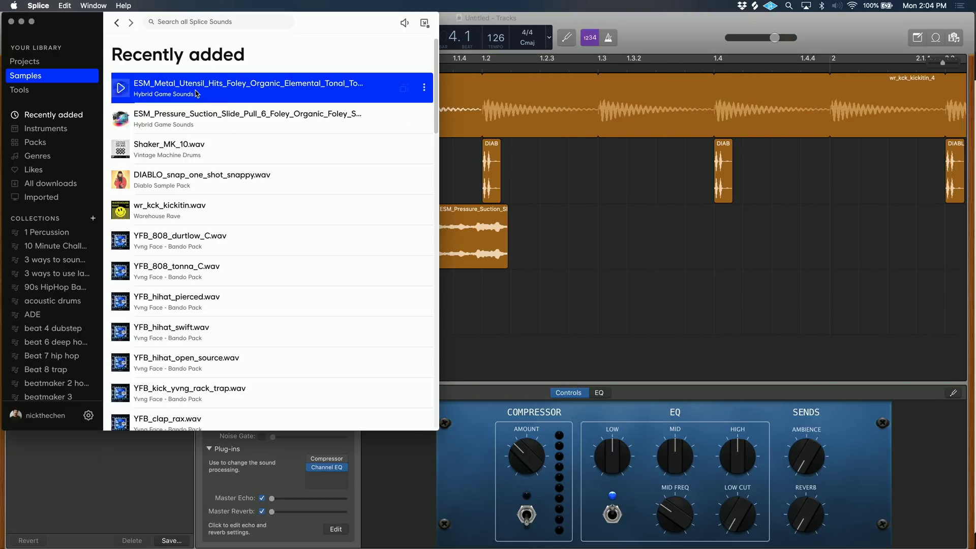
pyautogui.moveTo(172, 85); pyautogui.dragTo(401, 288)
pyautogui.press('space')
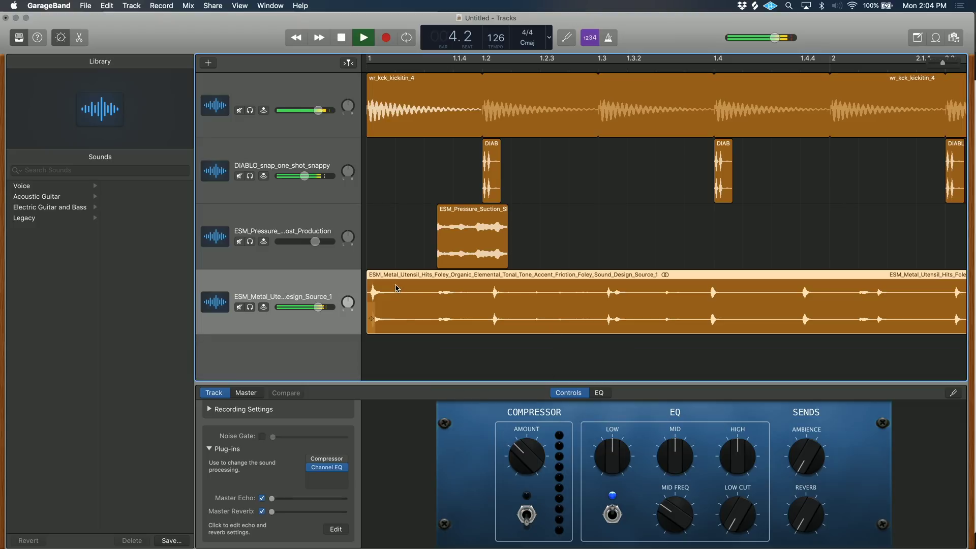
pyautogui.press('space')
# Step: Trim the ESM_Metal_Utensil_Hits region to a short hit starting at 2.2 and ending about halfway between 2.3 and 2.4
pyautogui.press('super+Left')
pyautogui.press('super+Left')
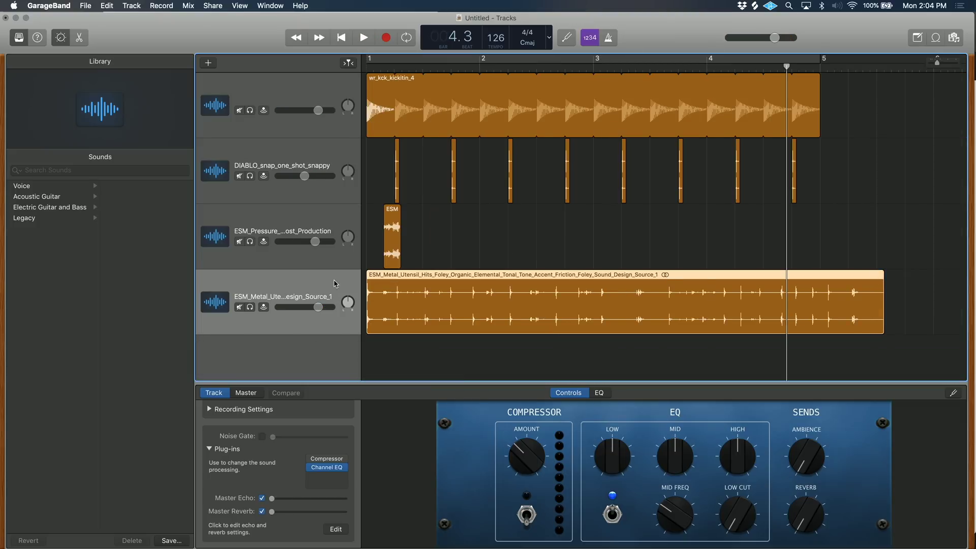
pyautogui.moveTo(372, 319); pyautogui.dragTo(510, 339)
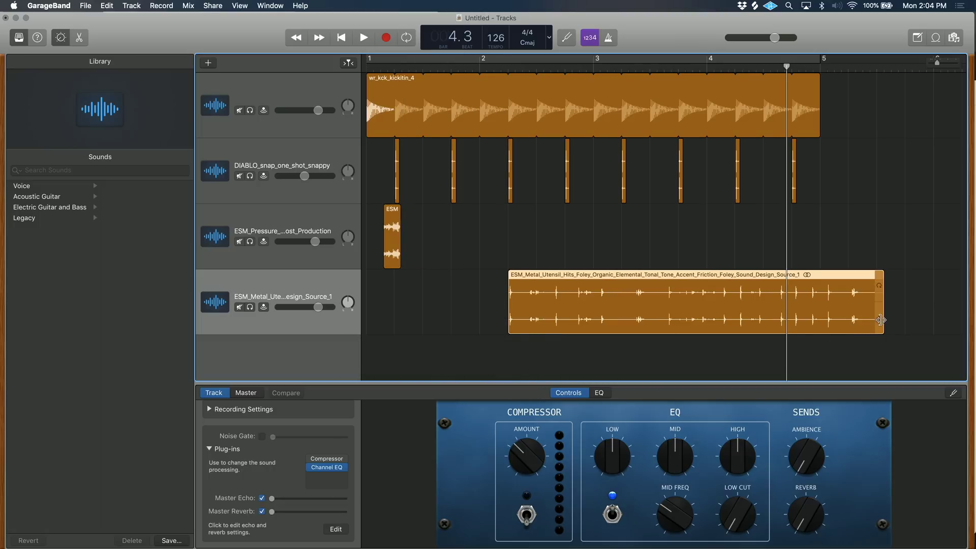
pyautogui.moveTo(880, 320); pyautogui.dragTo(547, 287)
# Step: Play the trimmed metal hit with the beat from early bar 2, and play the arrangement from bar 1
pyautogui.press('space')
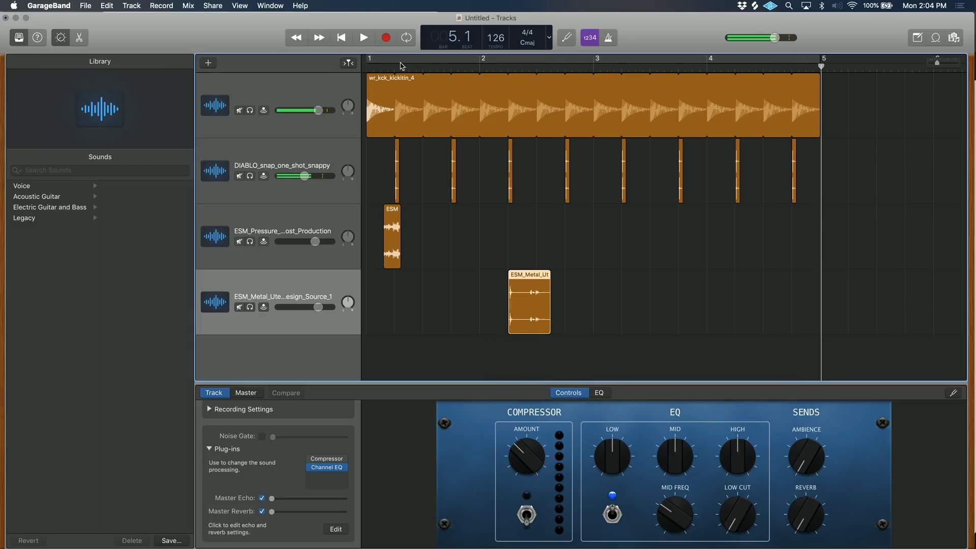
pyautogui.click(493, 68)
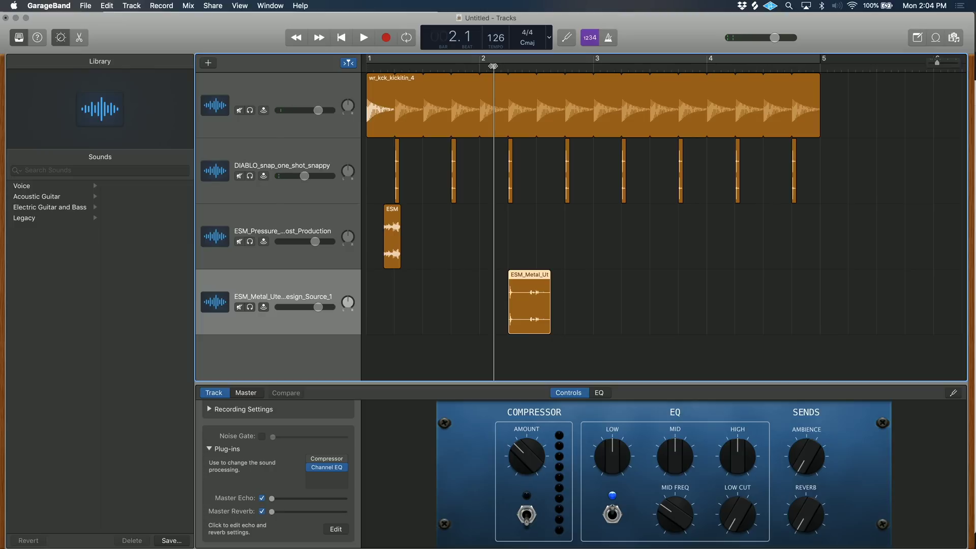
pyautogui.press('space')
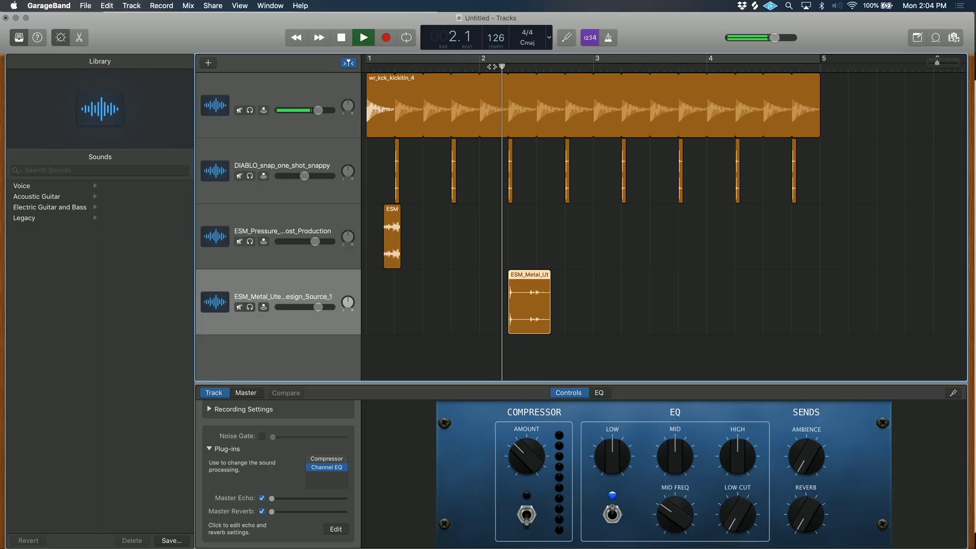
pyautogui.press('space')
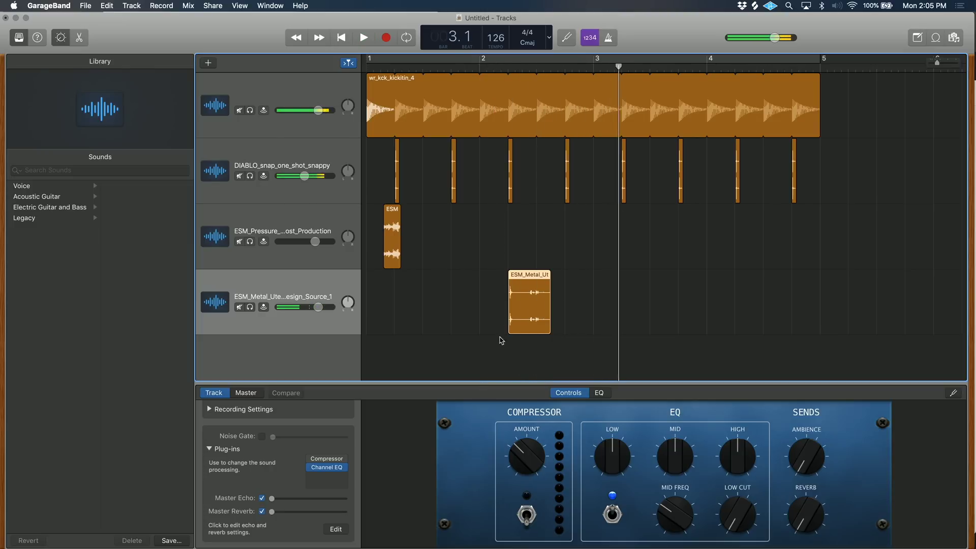
pyautogui.click(367, 65)
pyautogui.press('space')
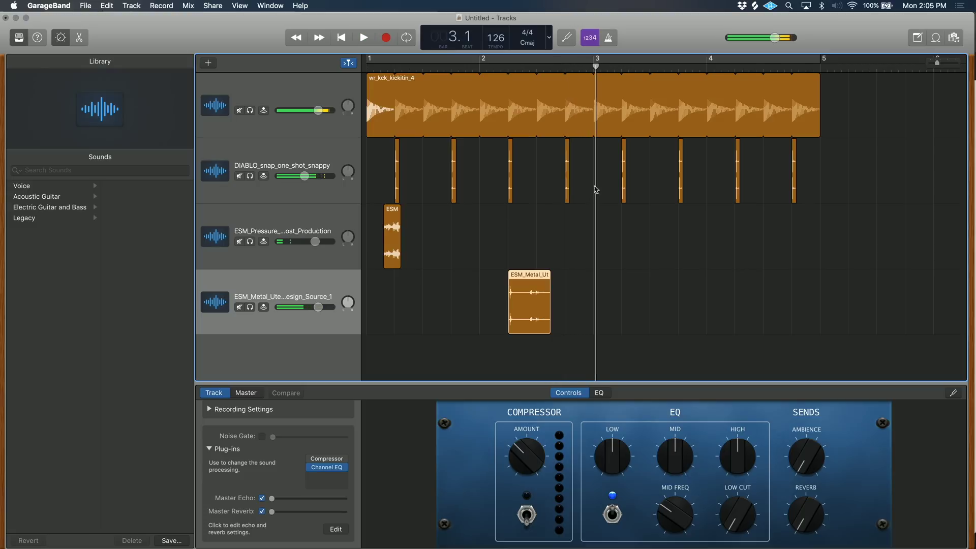
pyautogui.press('space')
# Step: Select the ESM_Pressure_Suction and ESM_Metal_Utensil regions together and copy both into bars 3 and 4
pyautogui.moveTo(592, 234); pyautogui.dragTo(364, 351)
pyautogui.click(430, 218)
pyautogui.click(393, 241)
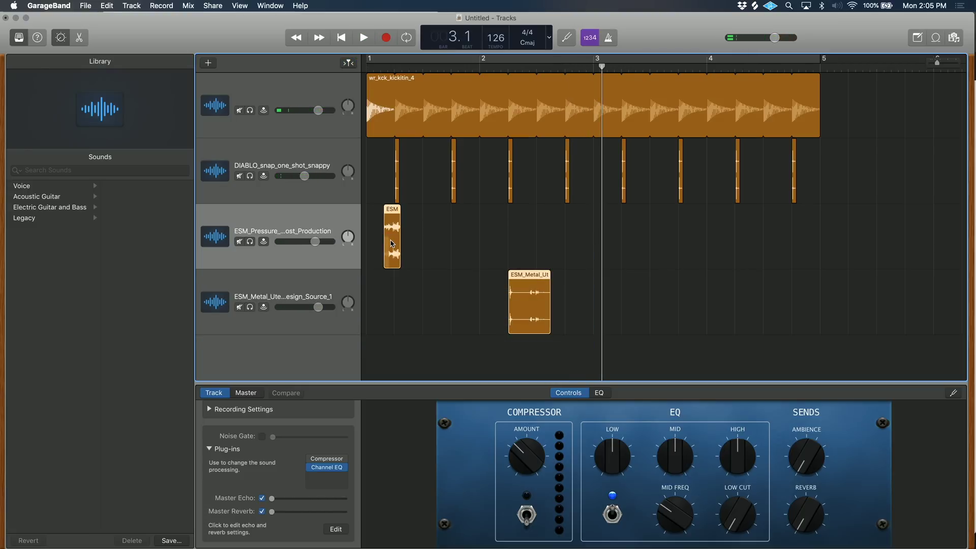
pyautogui.moveTo(392, 254); pyautogui.dragTo(647, 256)
pyautogui.moveTo(645, 256); pyautogui.dragTo(643, 254)
# Step: Move the copied foley regions one beat earlier so the metal hit starts at 4.2, and enable cycling over bars 1 to 4
pyautogui.press('space')
pyautogui.press('space')
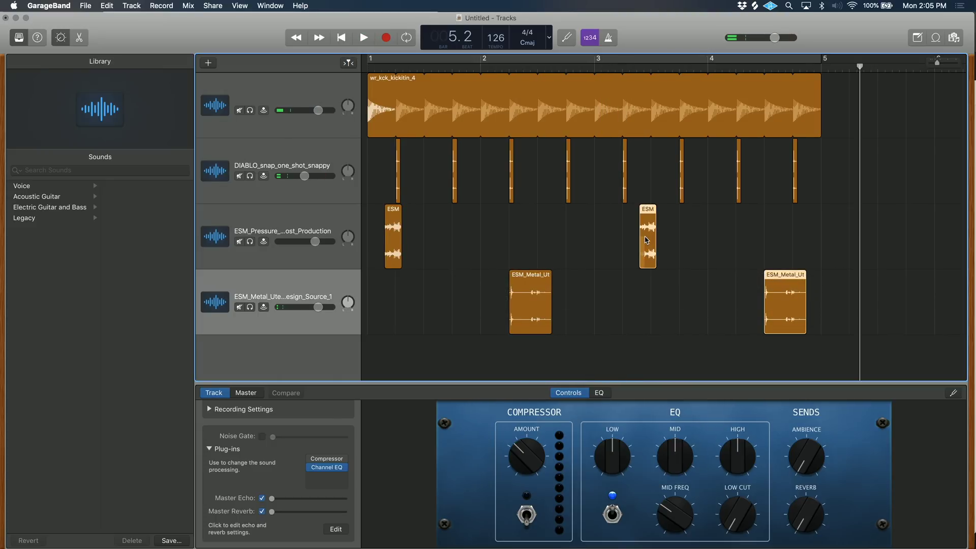
pyautogui.moveTo(648, 240); pyautogui.dragTo(620, 238)
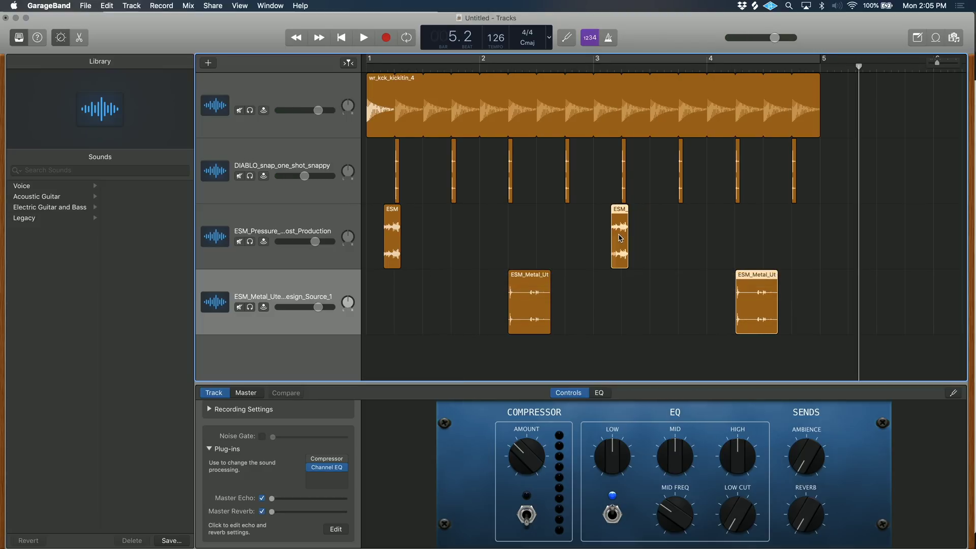
pyautogui.press('c')
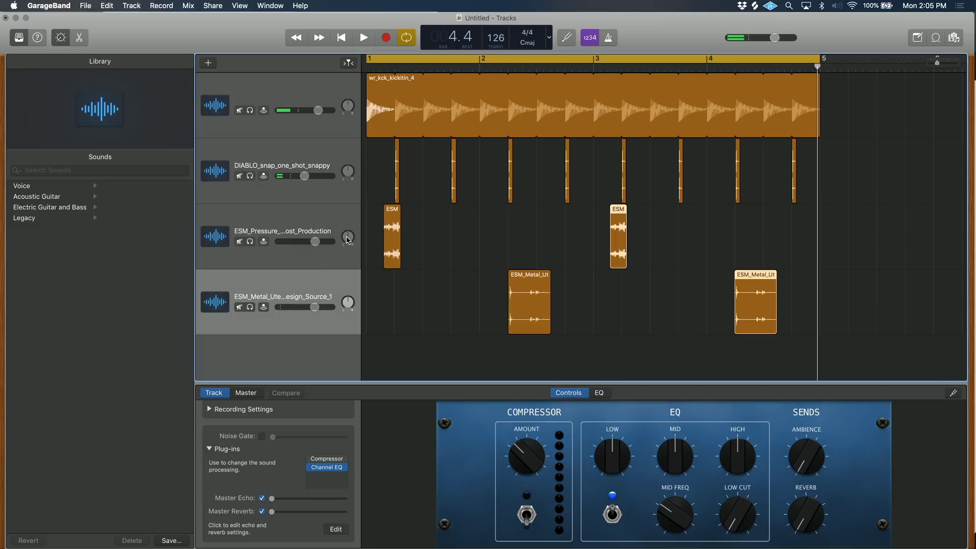
# Step: Pan the ESM_Pressure_Suction track left and the ESM_Metal_Utensil track right, and lower the volume of both
pyautogui.moveTo(348, 238); pyautogui.dragTo(348, 246)
pyautogui.click(347, 304)
pyautogui.moveTo(348, 303); pyautogui.dragTo(300, 309)
pyautogui.moveTo(315, 247); pyautogui.dragTo(309, 248)
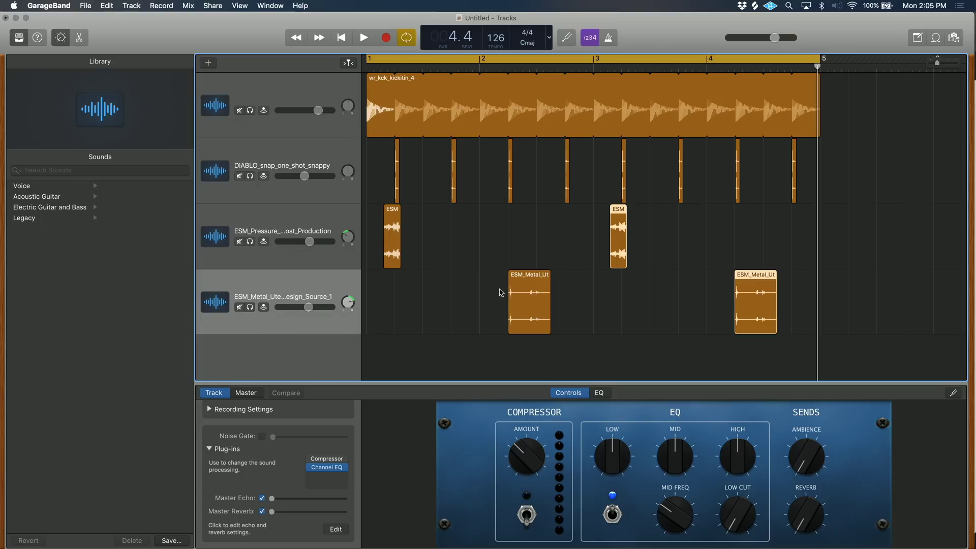
# Step: Play the cycled beat and lower the ESM_Pressure_Suction track's volume slightly further
pyautogui.hscroll(-2, 467, 254)
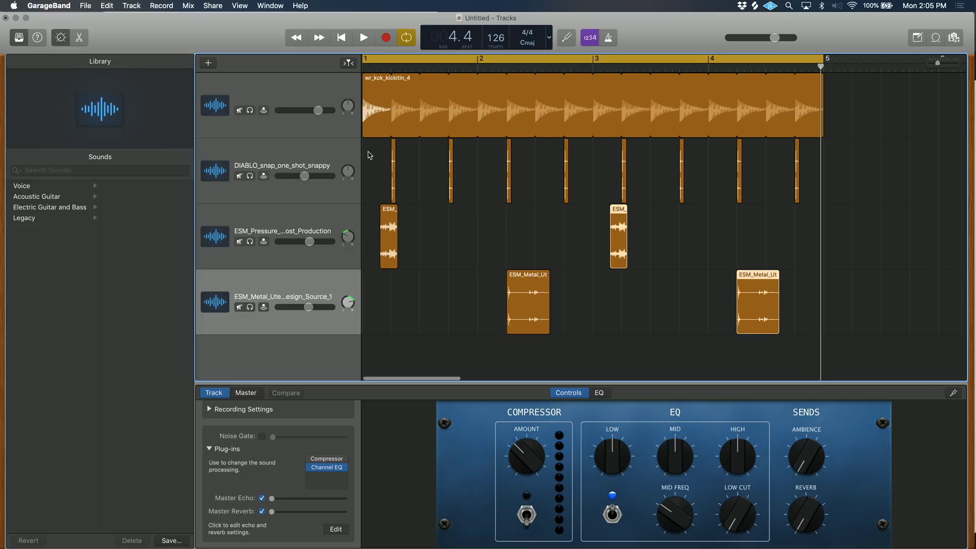
pyautogui.hscroll(2, 467, 230)
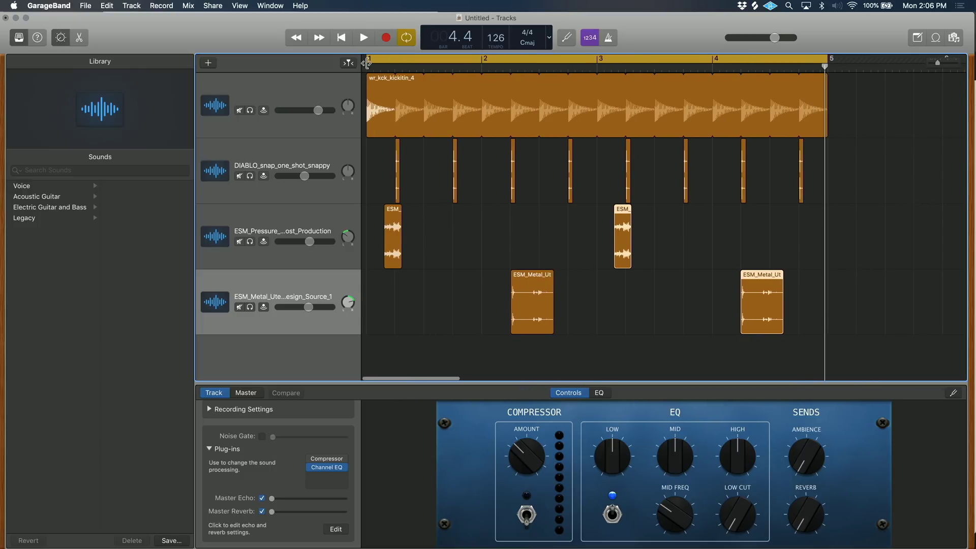
pyautogui.press('space')
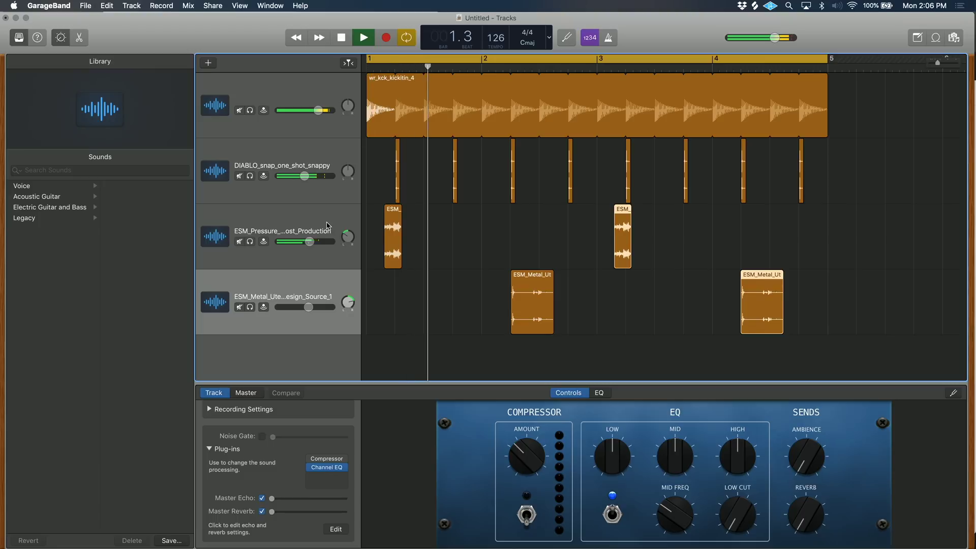
pyautogui.moveTo(309, 243); pyautogui.dragTo(302, 241)
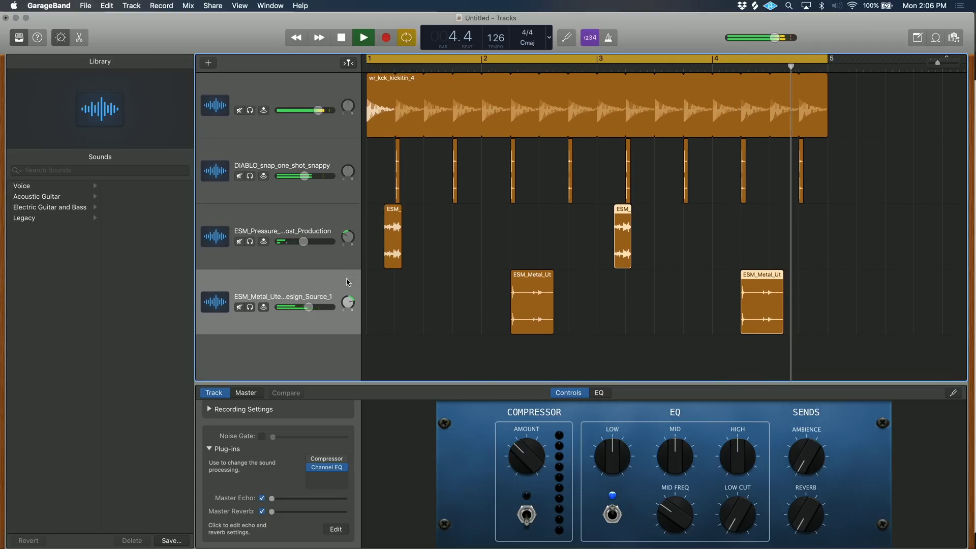
pyautogui.press('space')
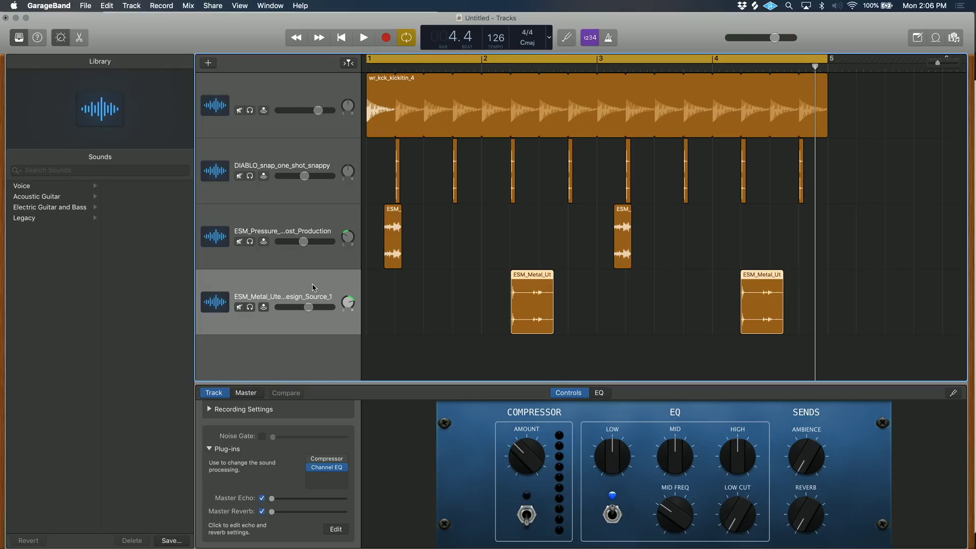
# Step: Add a new Software Instrument track to the project
pyautogui.click(208, 64)
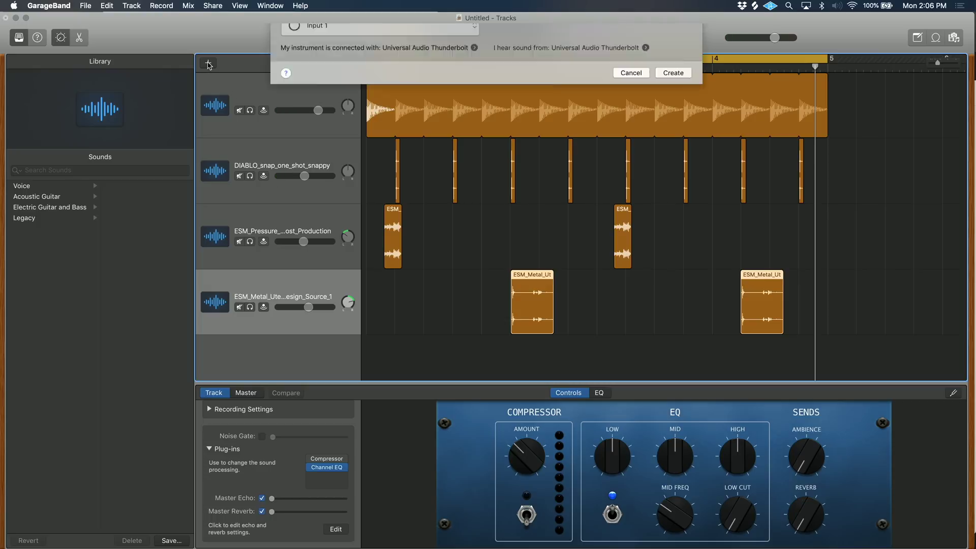
pyautogui.click(330, 107)
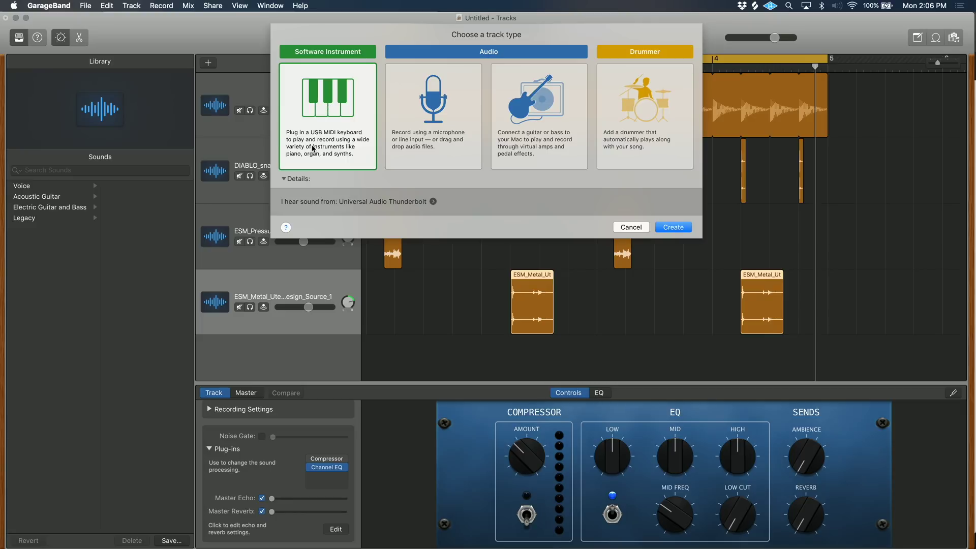
pyautogui.click(284, 179)
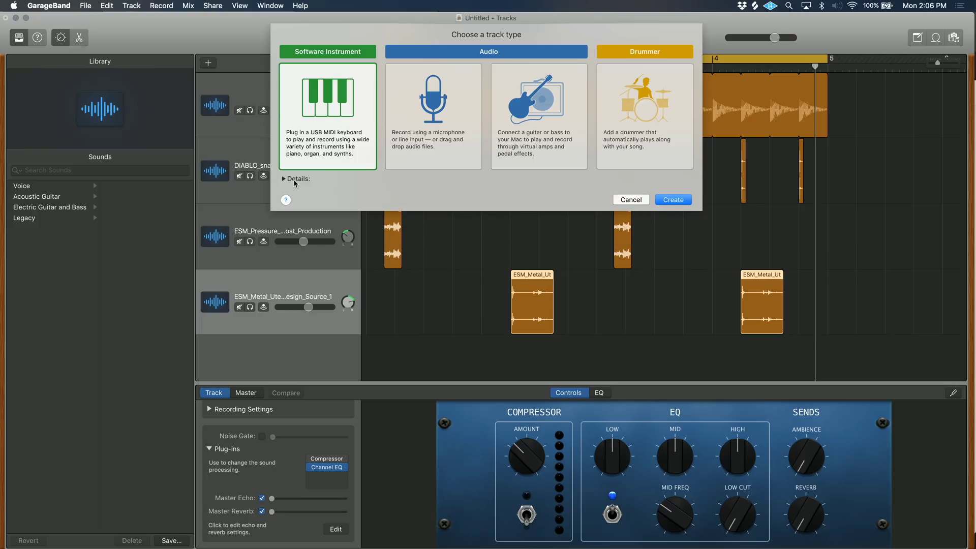
pyautogui.click(288, 179)
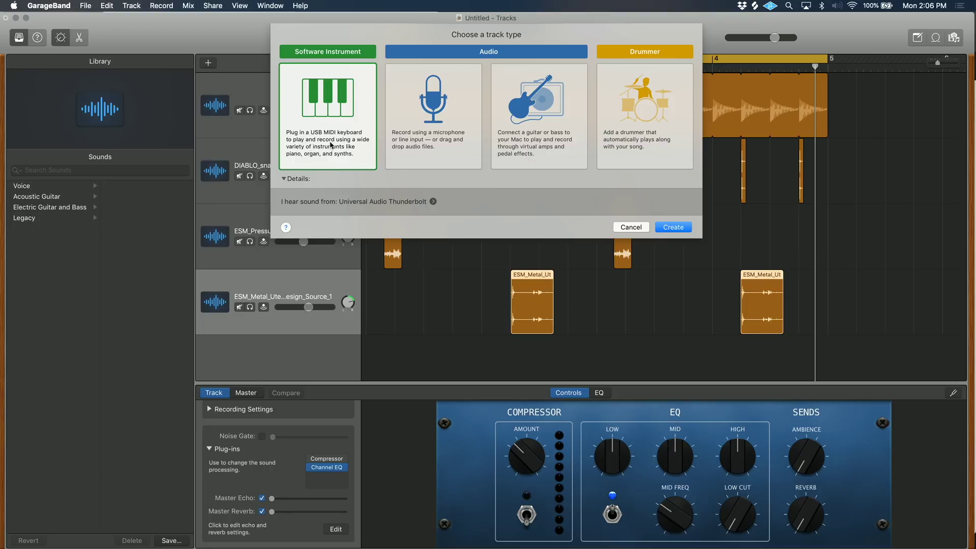
pyautogui.click(670, 227)
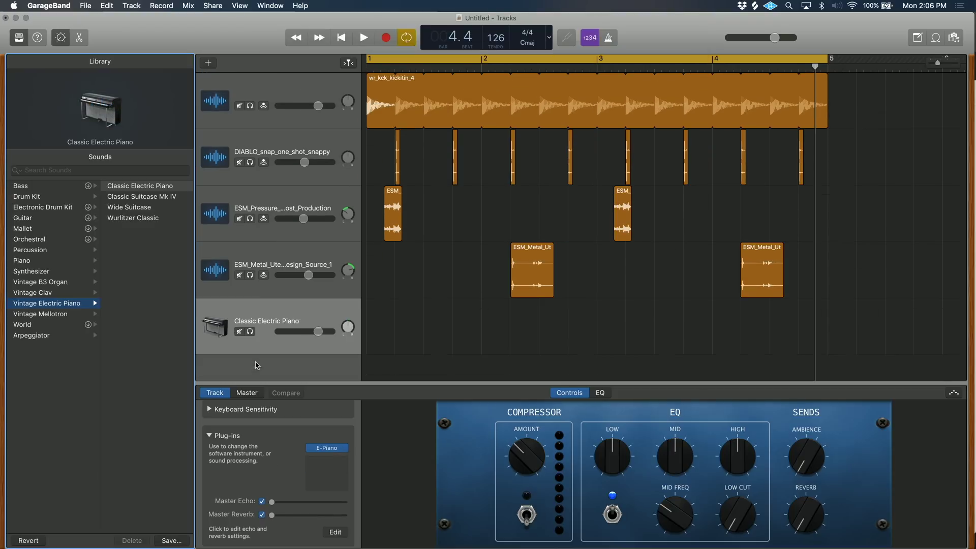
# Step: Assign the Agile Synth Bass patch from the synthesizer bass sounds to the new instrument track
pyautogui.click(249, 323)
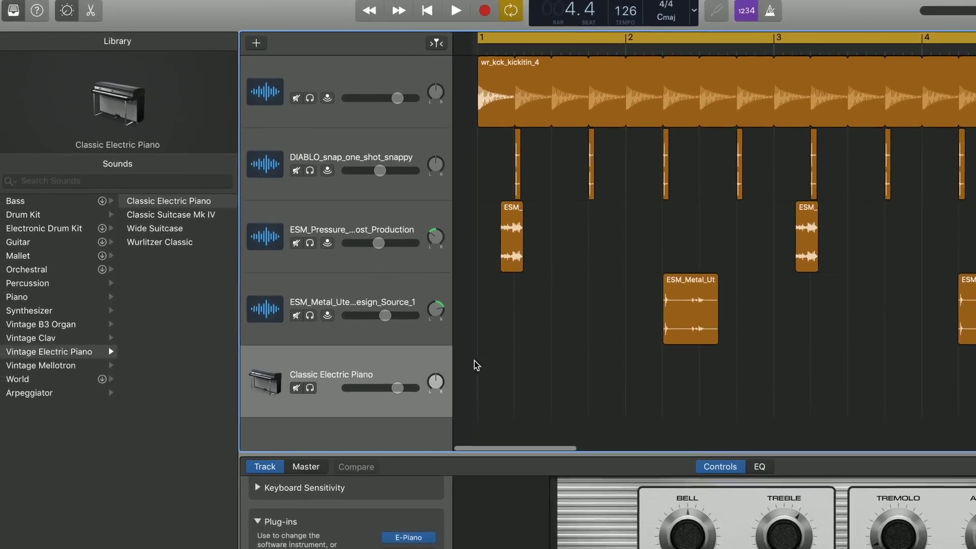
pyautogui.click(21, 186)
pyautogui.click(220, 236)
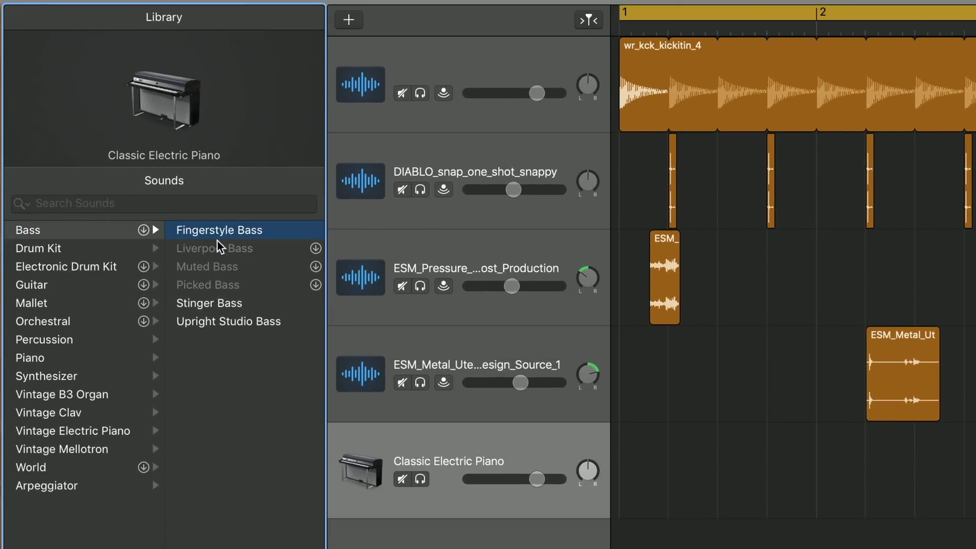
pyautogui.click(63, 377)
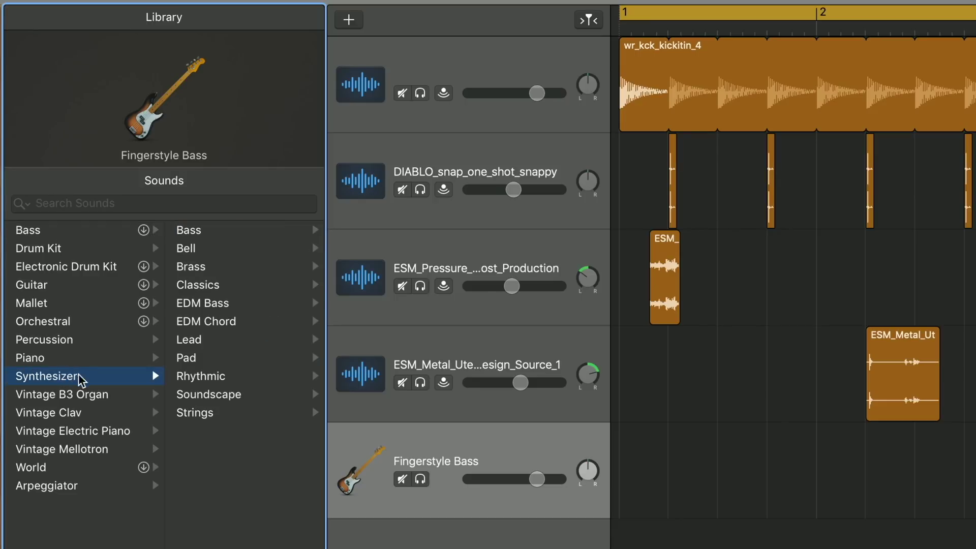
pyautogui.click(206, 232)
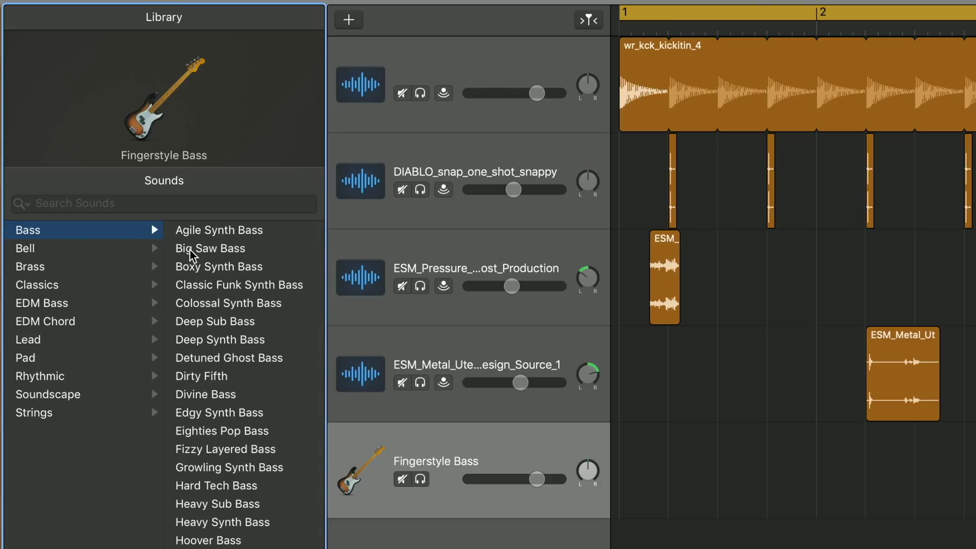
pyautogui.click(219, 230)
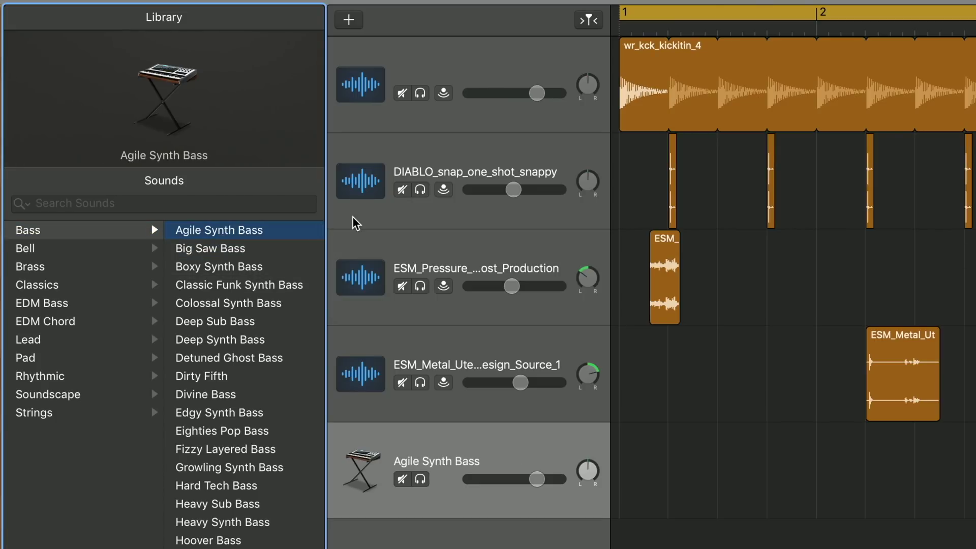
# Step: Create an empty MIDI region at the start of the Agile Synth Bass track and lengthen it to two bars
pyautogui.hscroll(-1, 620, 480)
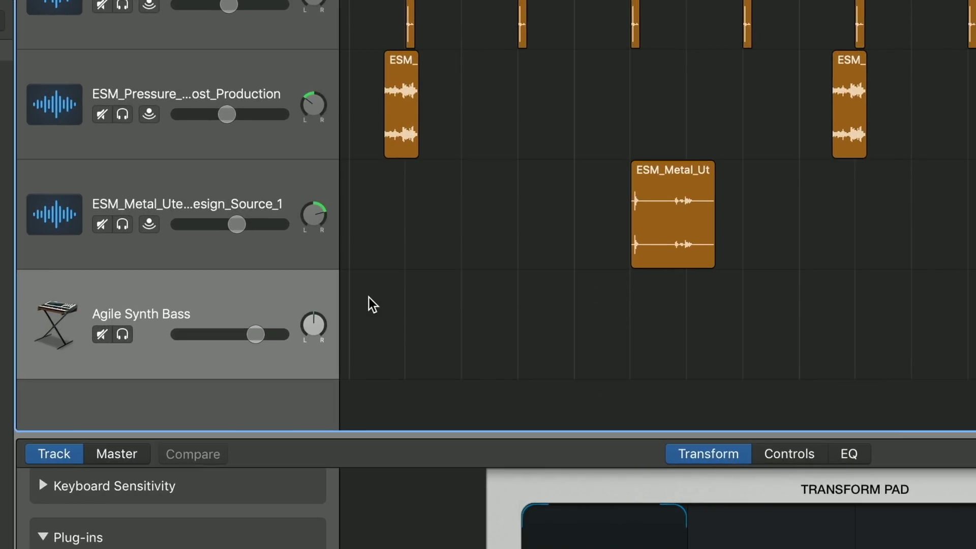
pyautogui.rightClick(356, 299)
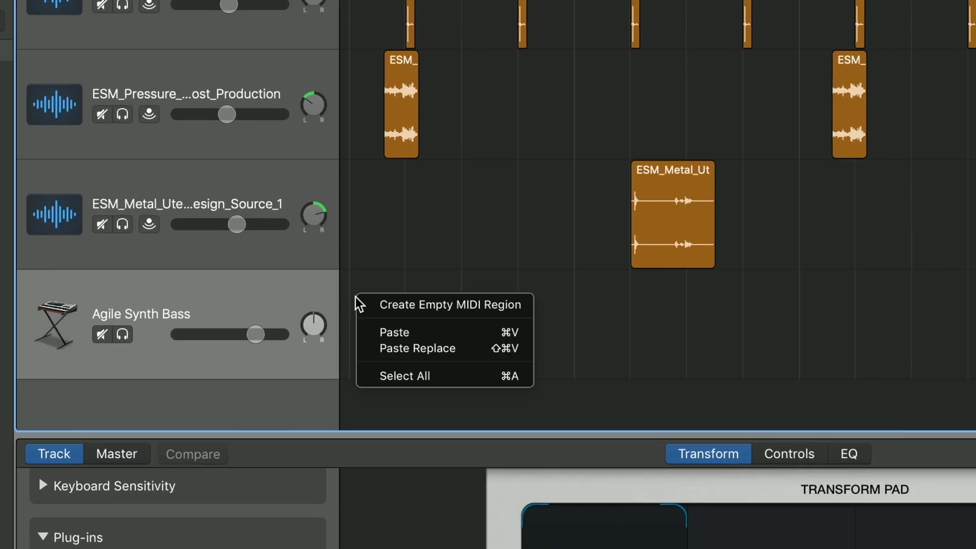
pyautogui.click(391, 305)
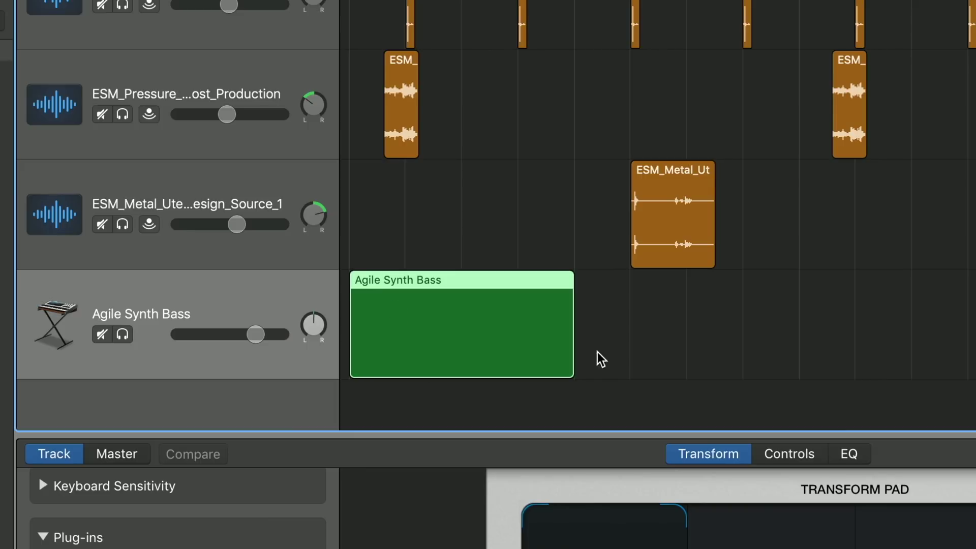
pyautogui.moveTo(569, 355); pyautogui.dragTo(805, 381)
pyautogui.moveTo(600, 356); pyautogui.dragTo(596, 355)
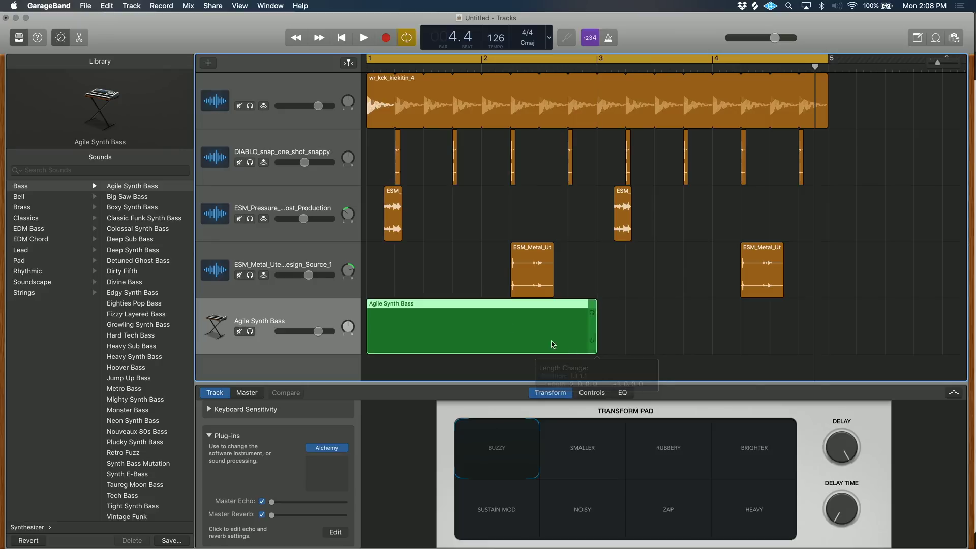
# Step: Open the new bass region in the Piano Roll, adjust the editor's height, and audition a few Agile Synth Bass notes
pyautogui.doubleClick(492, 311)
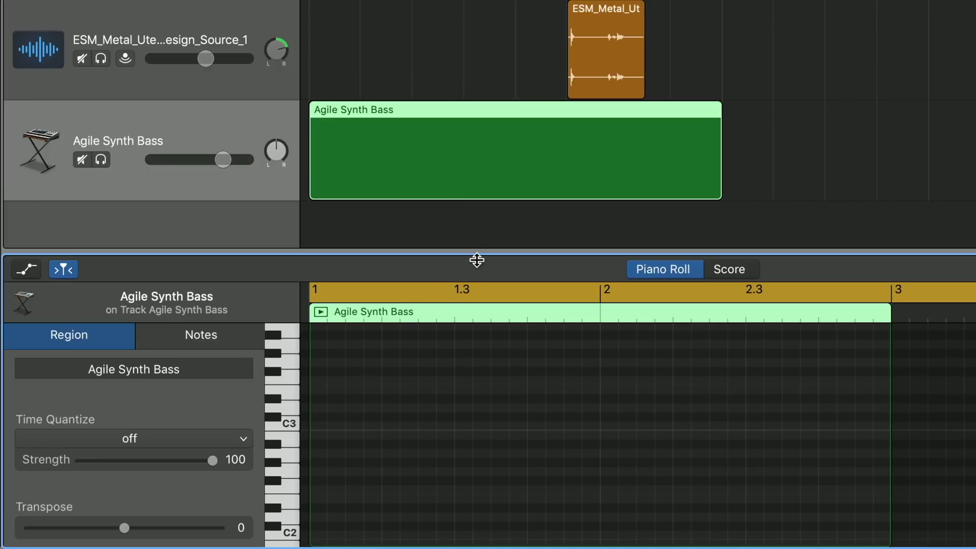
pyautogui.moveTo(468, 250); pyautogui.dragTo(534, 58)
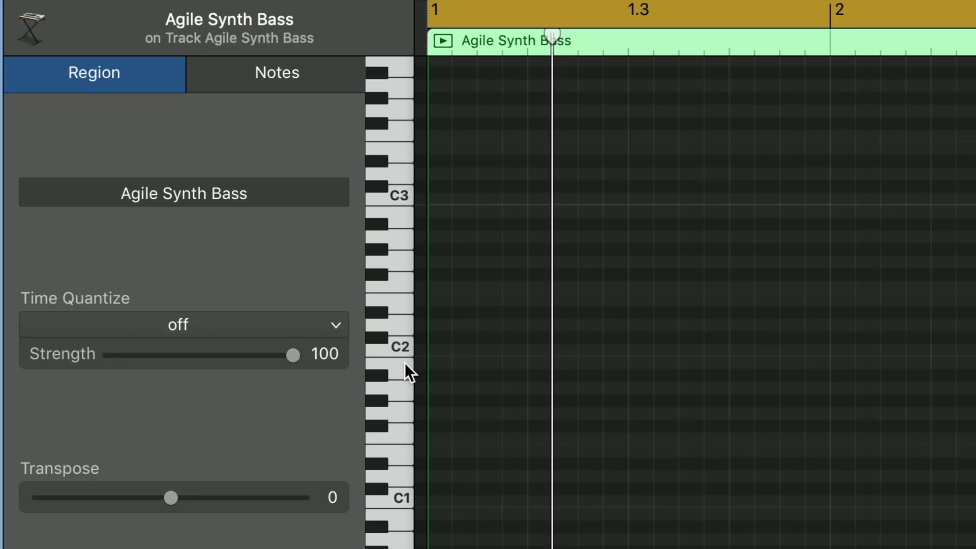
pyautogui.click(407, 345)
pyautogui.click(400, 388)
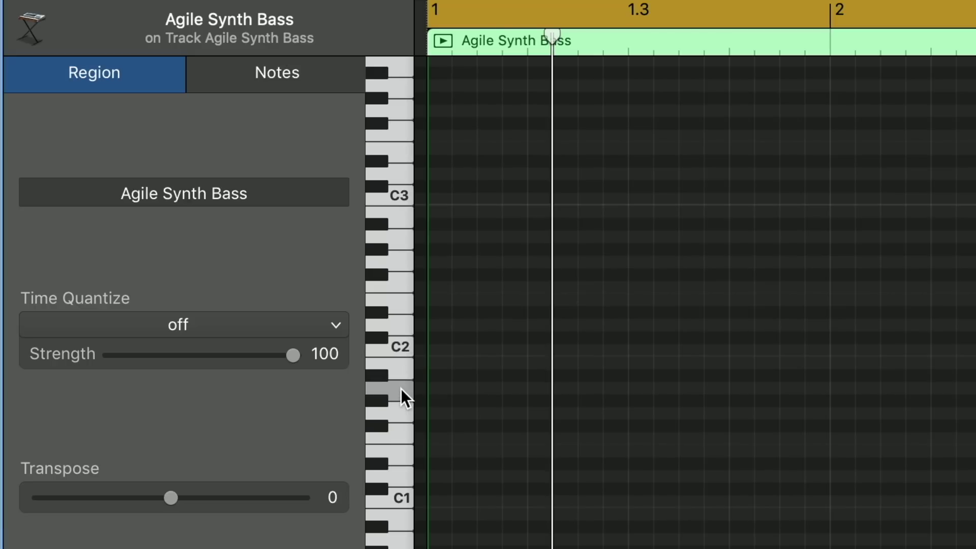
pyautogui.click(405, 234)
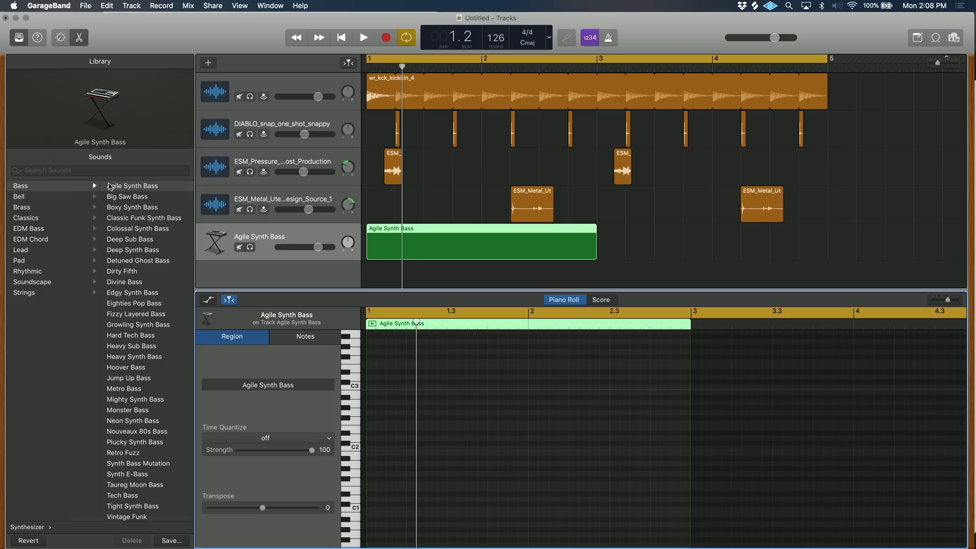
# Step: Try the Big Saw Bass patch on the bass track and reopen the region in the Piano Roll
pyautogui.click(128, 198)
pyautogui.press('b')
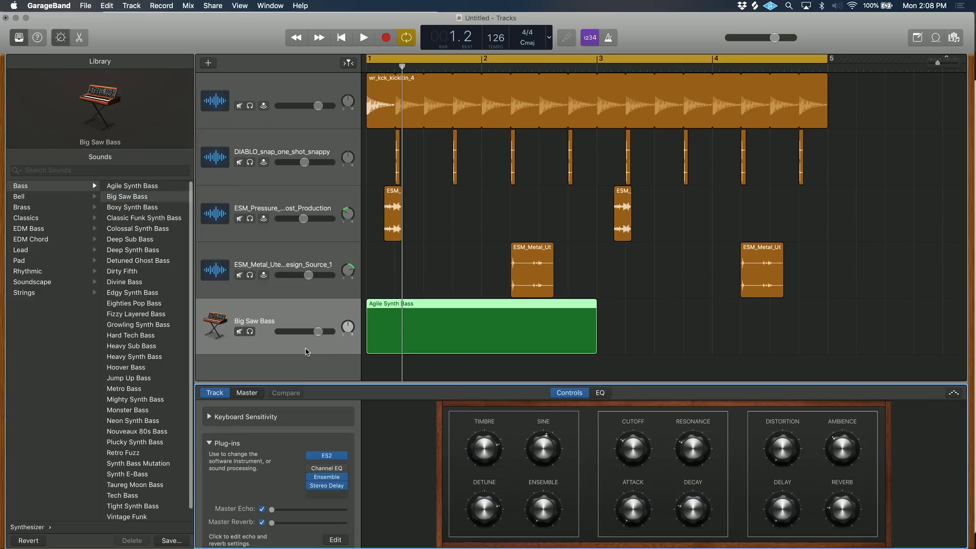
pyautogui.doubleClick(421, 343)
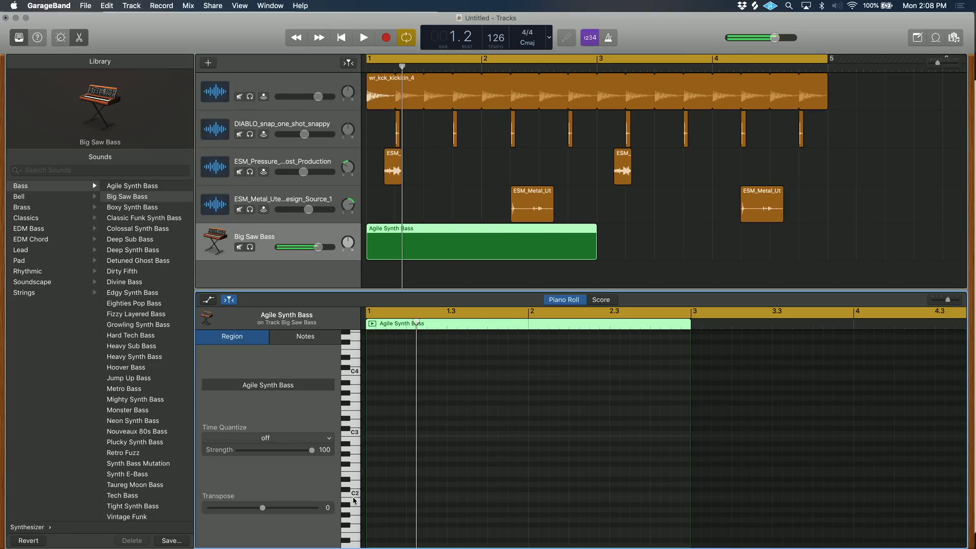
# Step: Assign the Deep Sub Bass patch to the bass track and audition its notes around C3 in the Piano Roll
pyautogui.click(127, 239)
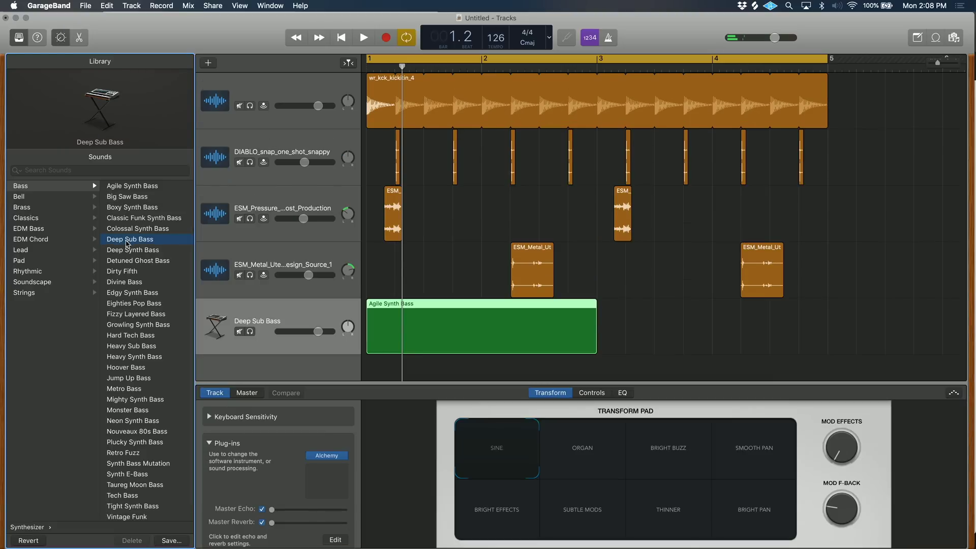
pyautogui.doubleClick(371, 333)
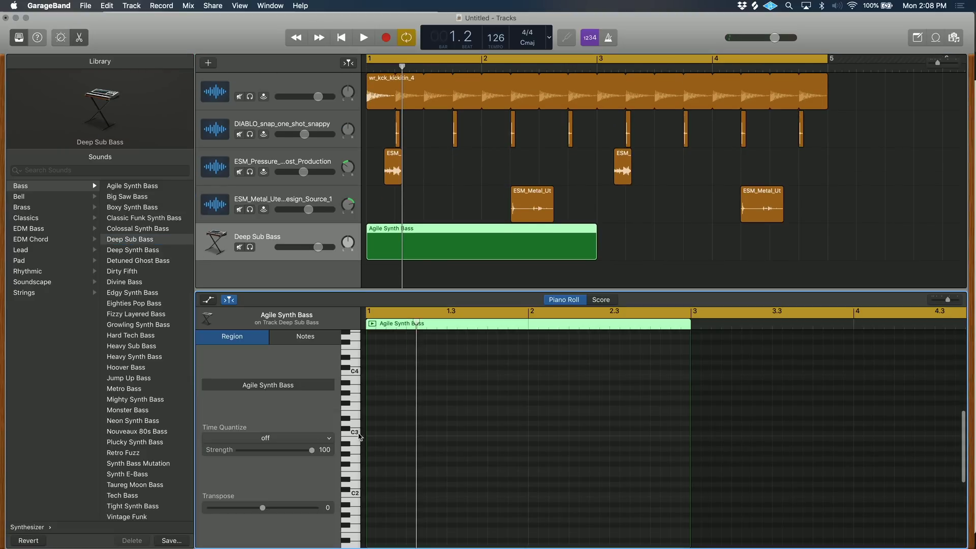
pyautogui.click(355, 395)
pyautogui.click(355, 452)
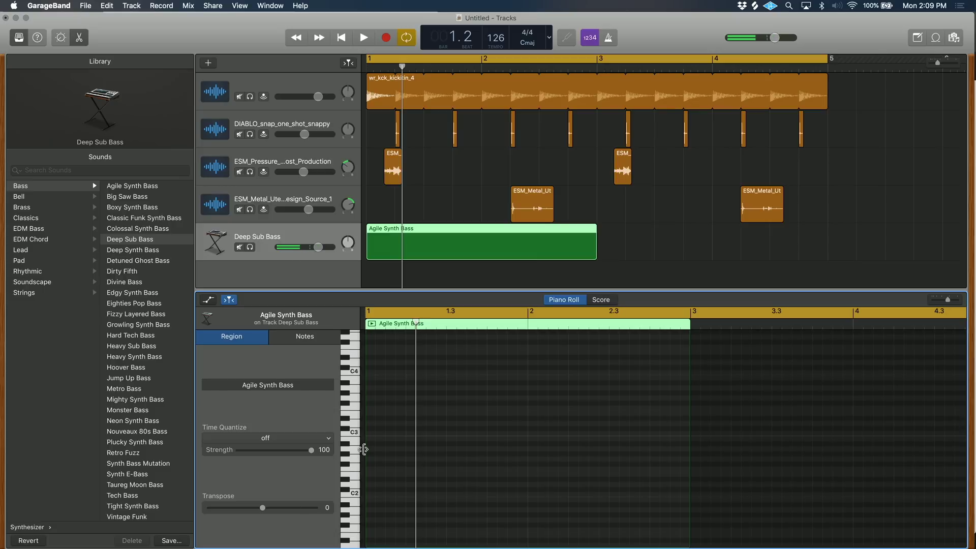
pyautogui.click(353, 454)
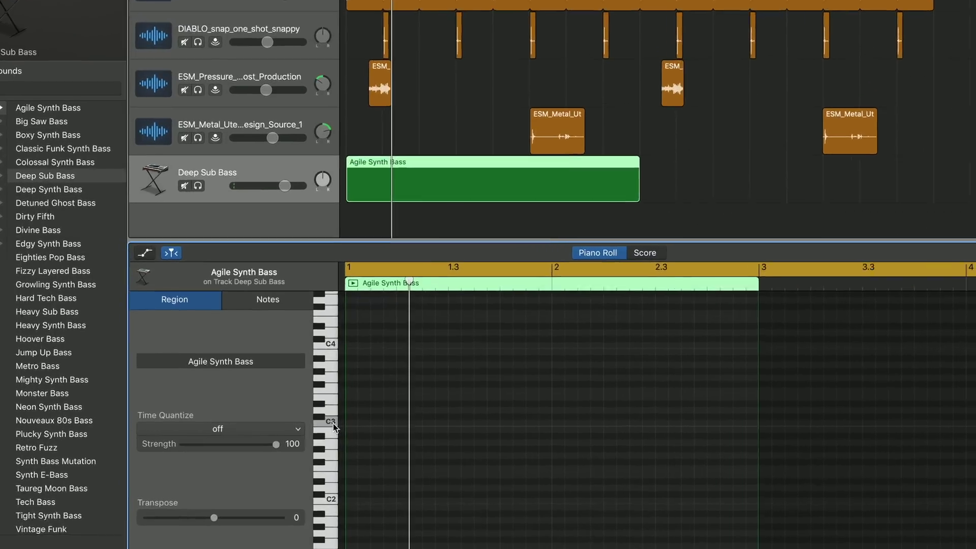
pyautogui.click(356, 440)
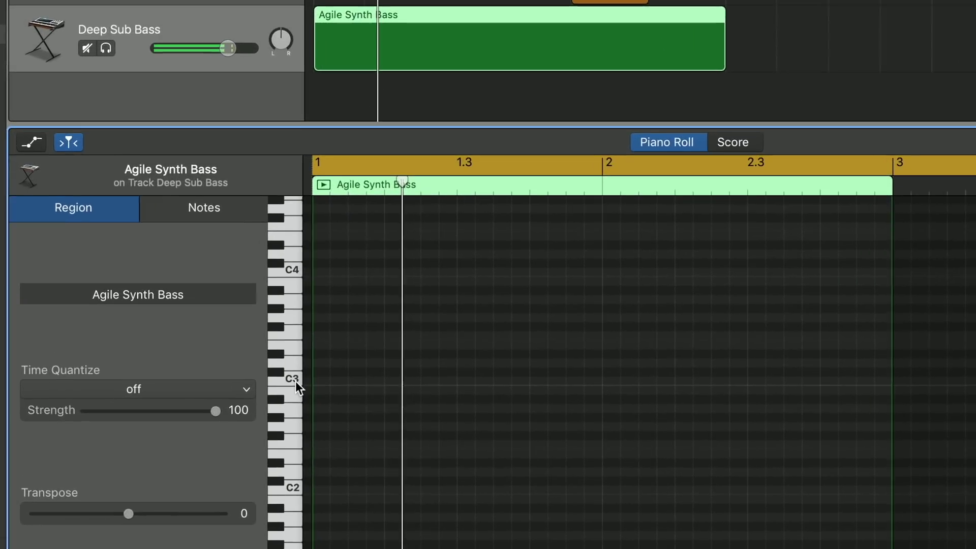
# Step: Draw a short A2 note at the start of the bass region and audition the A2, C3 and higher keys up to A3
pyautogui.keyDown('super'); pyautogui.click(337, 410); pyautogui.keyUp('super')
pyautogui.moveTo(336, 409); pyautogui.dragTo(326, 413)
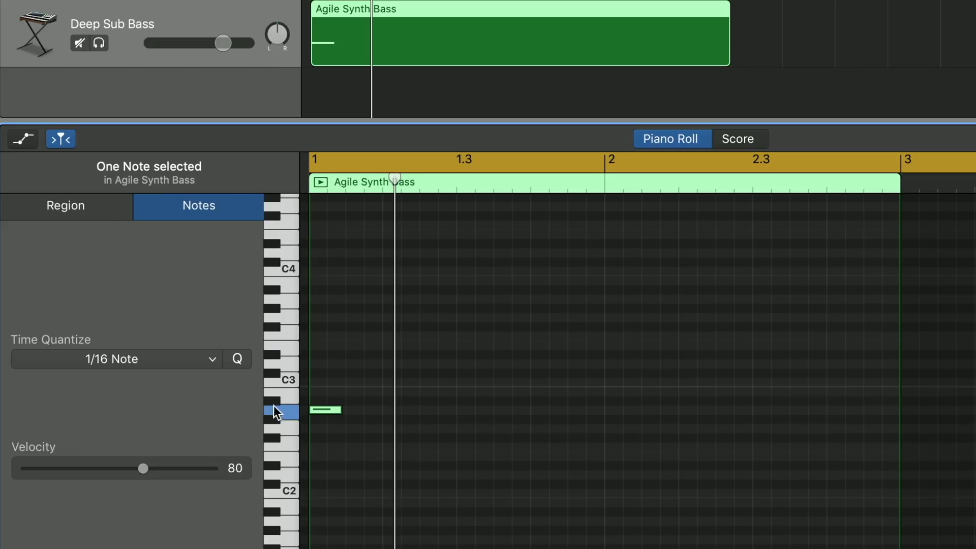
pyautogui.click(291, 413)
pyautogui.click(292, 414)
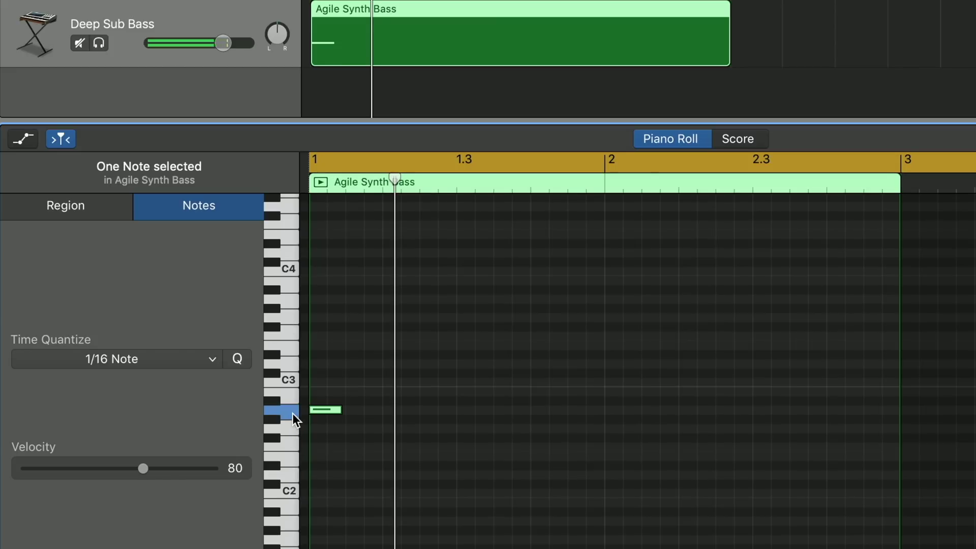
pyautogui.click(291, 380)
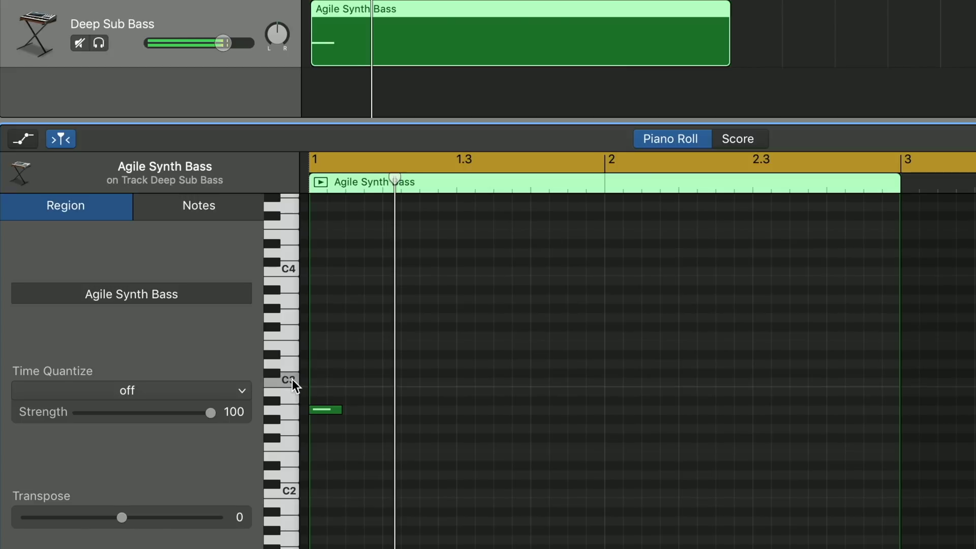
pyautogui.click(291, 325)
pyautogui.click(291, 313)
pyautogui.click(292, 307)
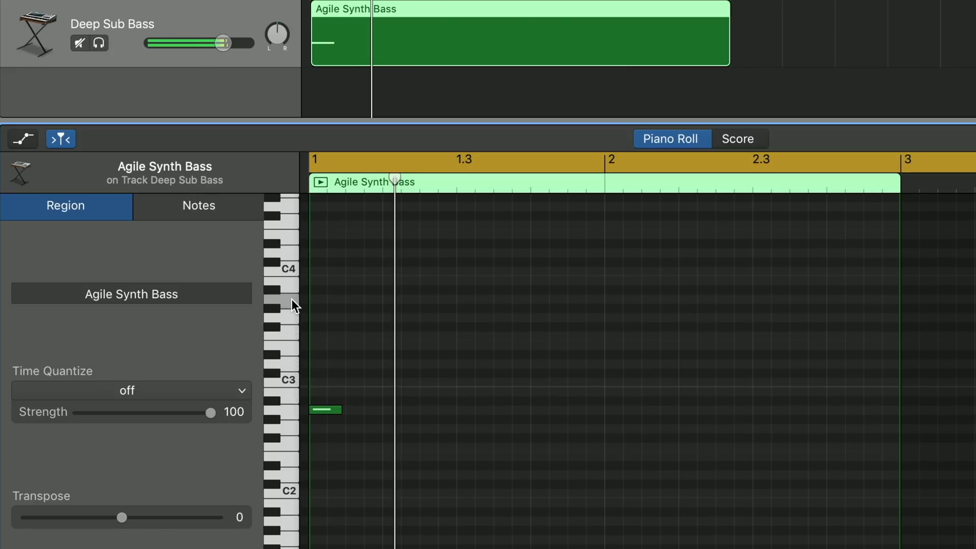
# Step: Draw a second A2 note and, while the beat plays, move it to about half a beat before 1.3
pyautogui.keyDown('super'); pyautogui.click(372, 410); pyautogui.keyUp('super')
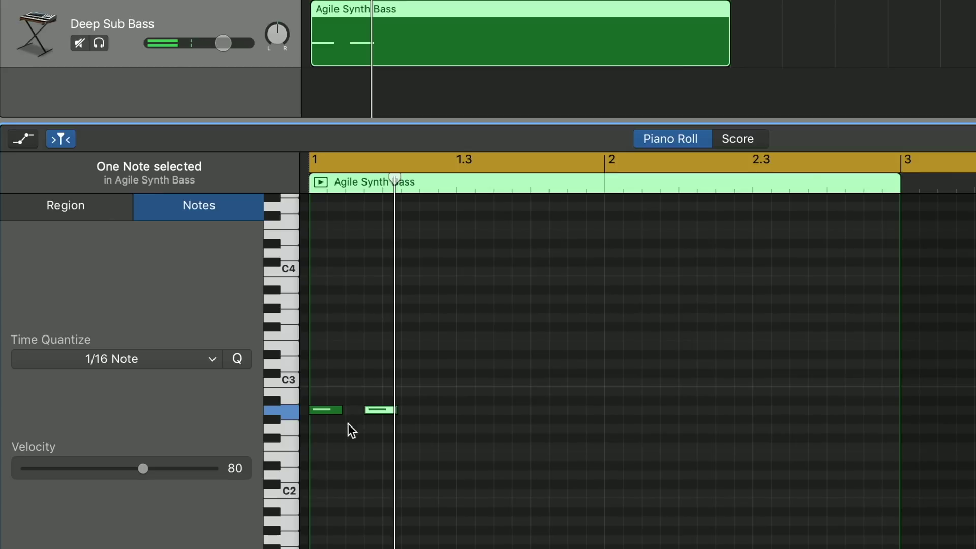
pyautogui.press('space')
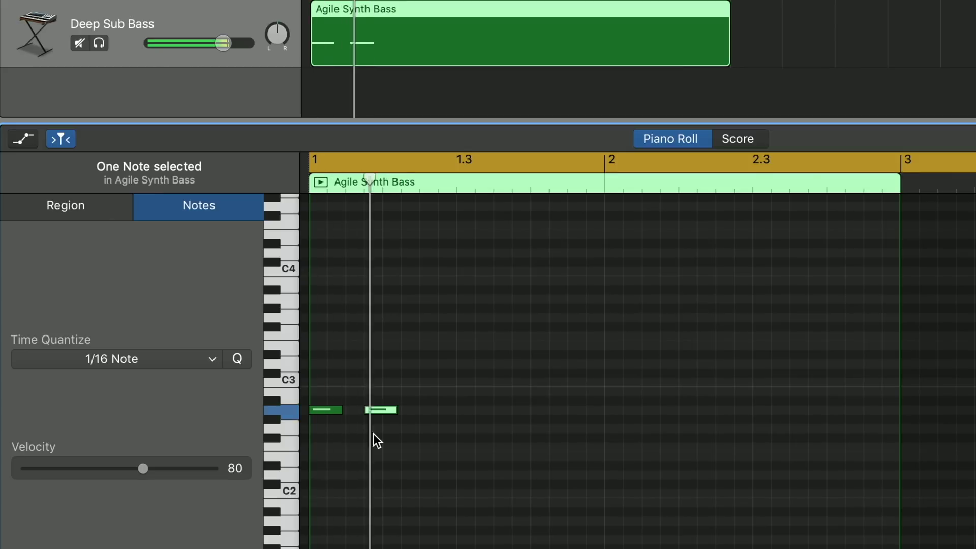
pyautogui.moveTo(374, 408); pyautogui.dragTo(437, 410)
pyautogui.moveTo(438, 410); pyautogui.dragTo(438, 410)
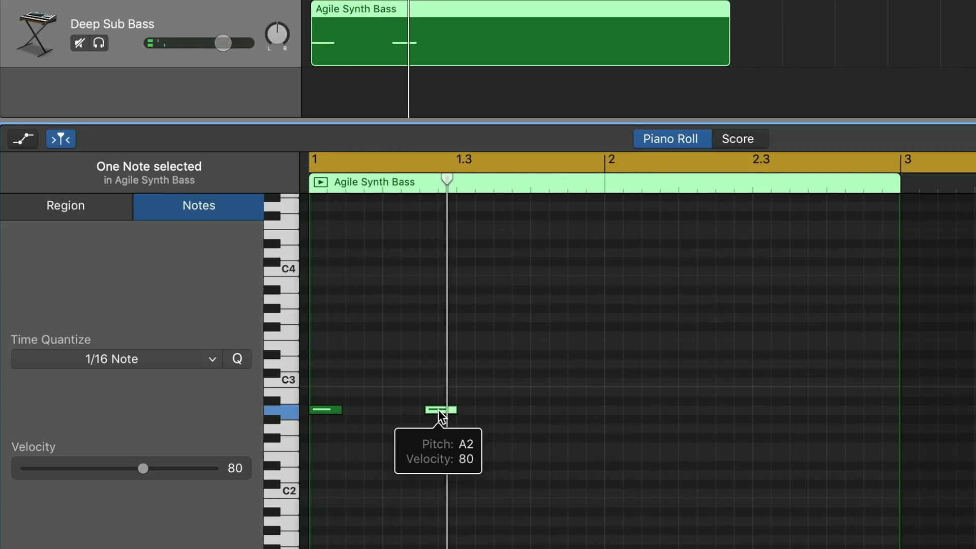
pyautogui.moveTo(431, 410); pyautogui.dragTo(428, 410)
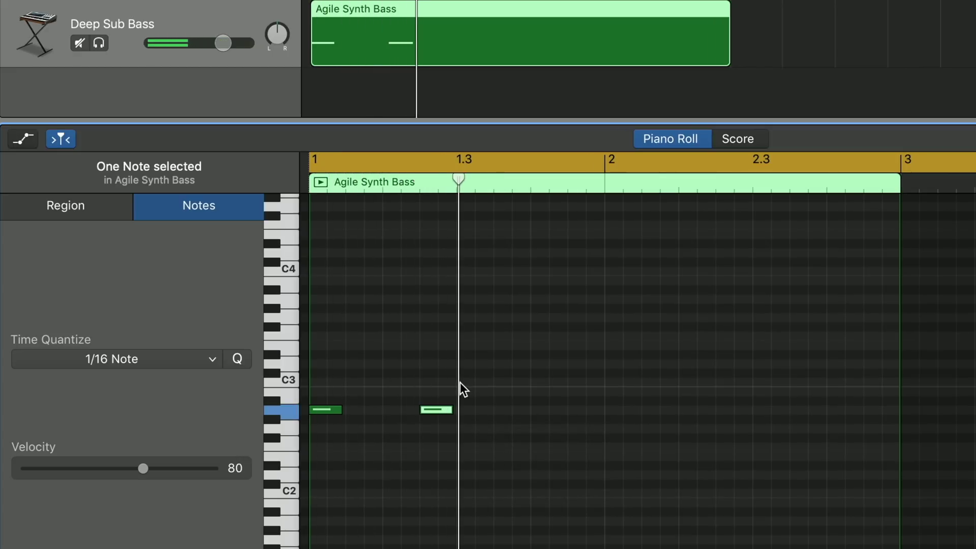
pyautogui.press('b')
pyautogui.press('b')
pyautogui.press('b')
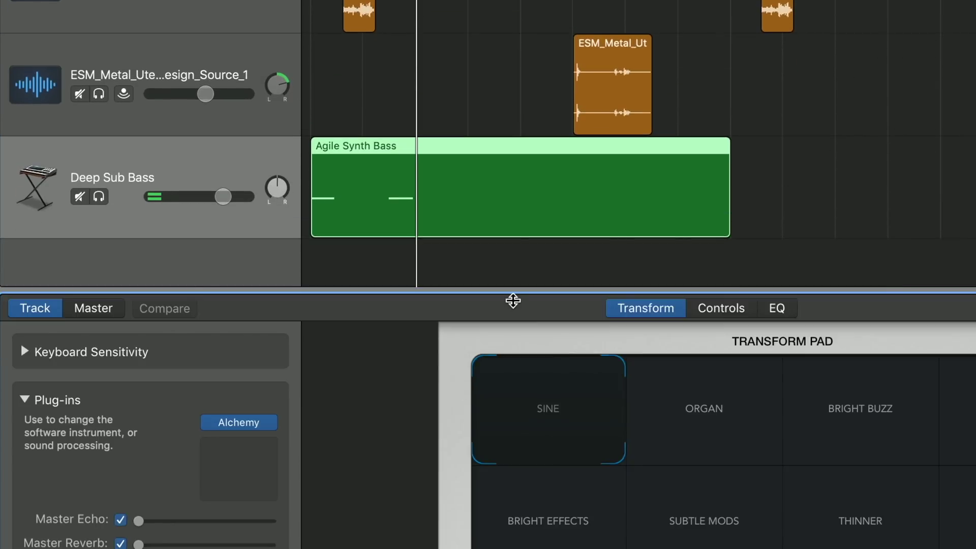
pyautogui.doubleClick(483, 204)
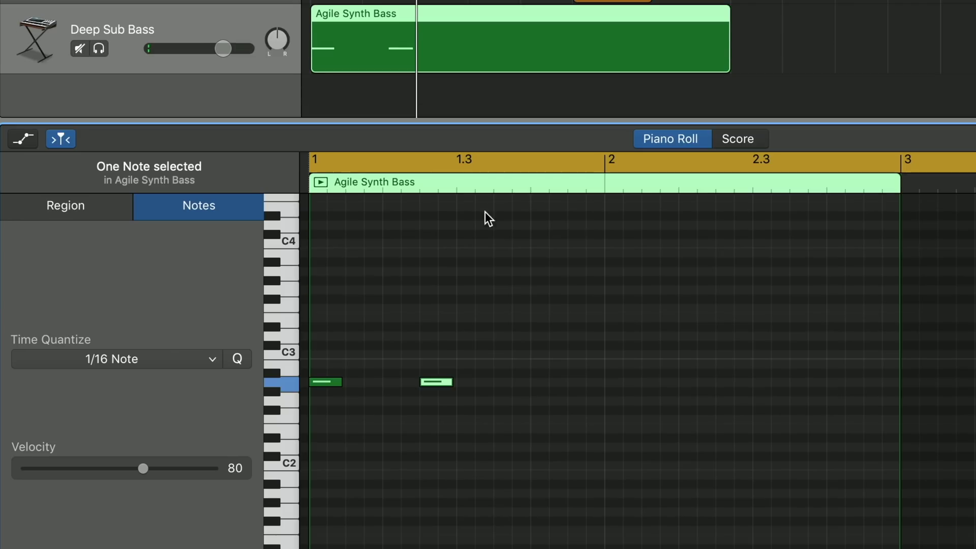
# Step: Draw C3, A2, G2 and A2 notes at half-beat intervals from 1.3 up to bar 2, and play the pattern
pyautogui.click(462, 353)
pyautogui.press('space')
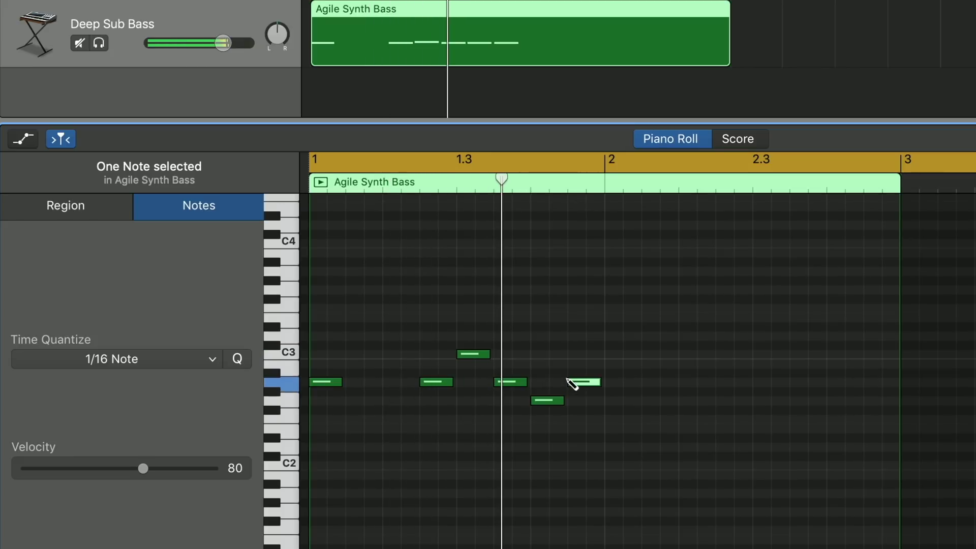
pyautogui.press('space')
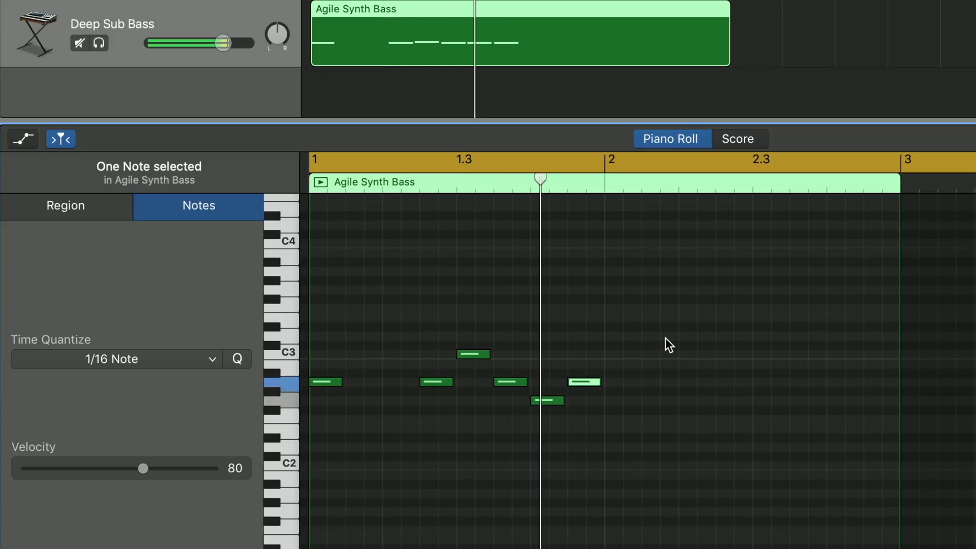
pyautogui.press('Return')
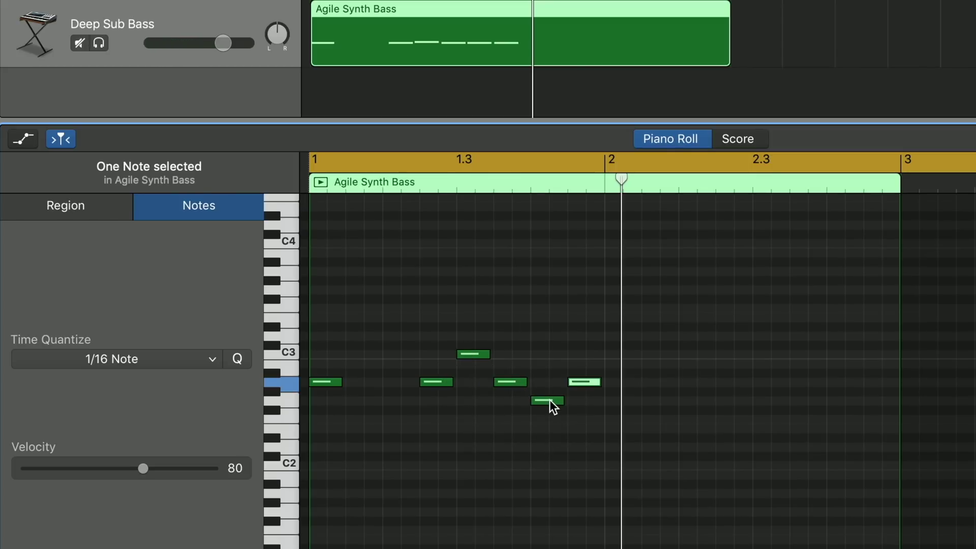
# Step: Audition the A2, G2 and F2 keys of the bass and replay the pattern
pyautogui.click(291, 387)
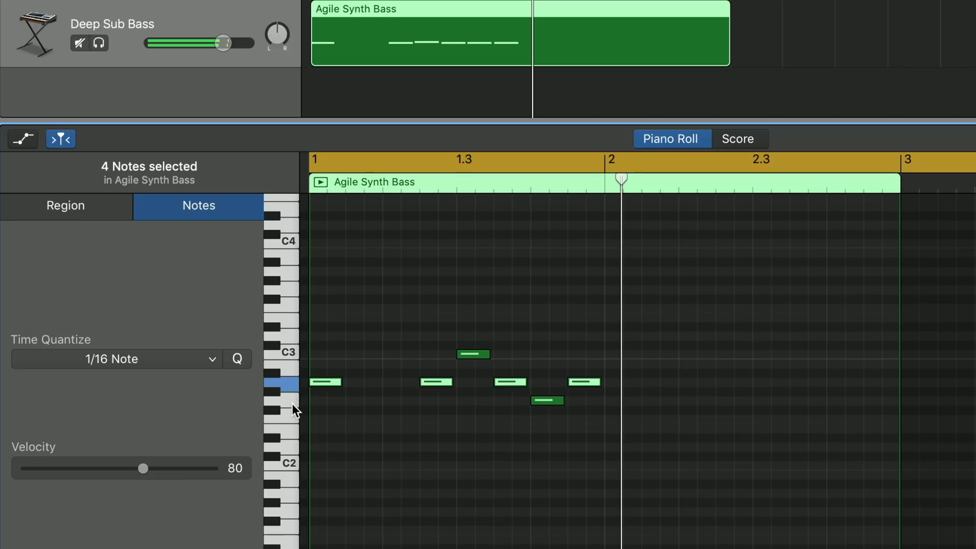
pyautogui.click(291, 403)
pyautogui.click(291, 418)
pyautogui.click(294, 383)
pyautogui.press('space')
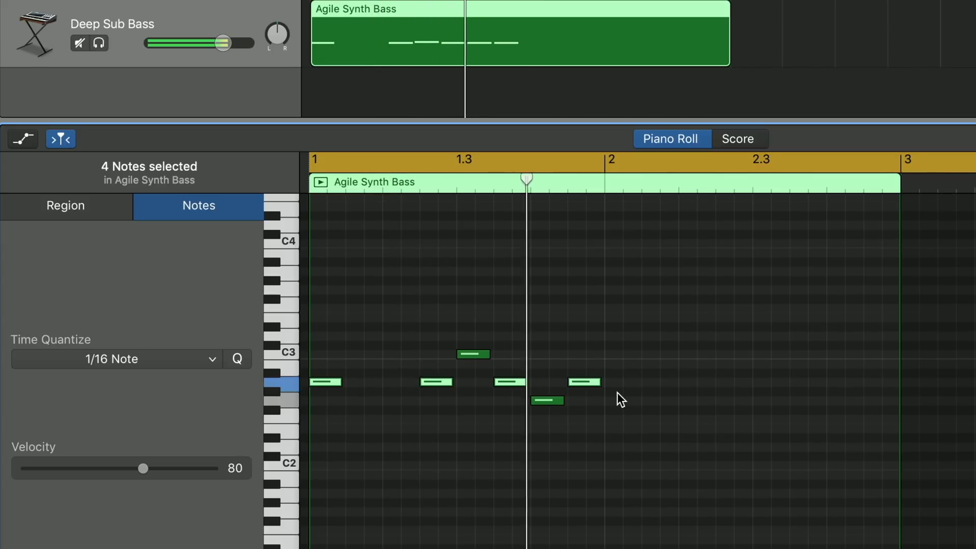
# Step: Fill bar 2 of the bass region with two A2 notes before 2.3 and C3, A2, G2, A2 at half-beat intervals from 2.3, and play it
pyautogui.click(644, 382)
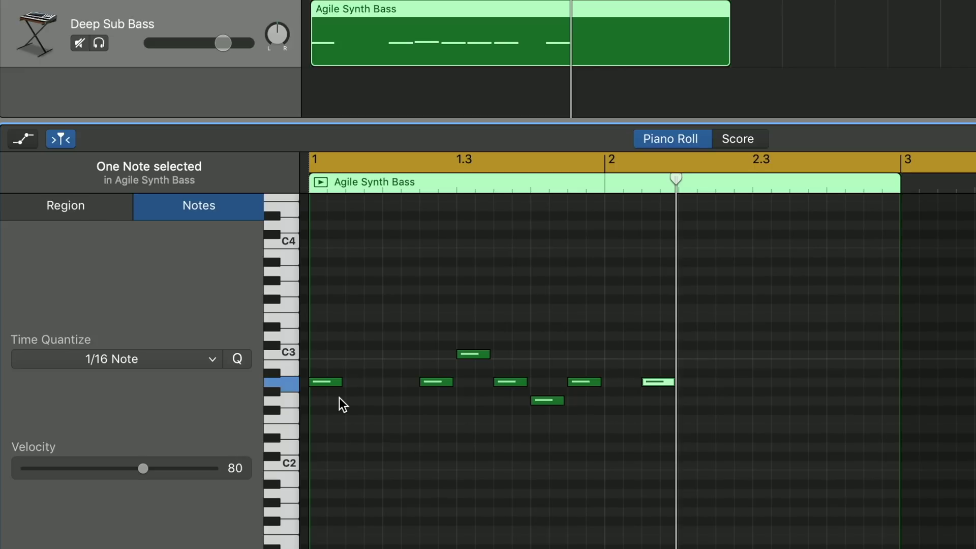
pyautogui.press('space')
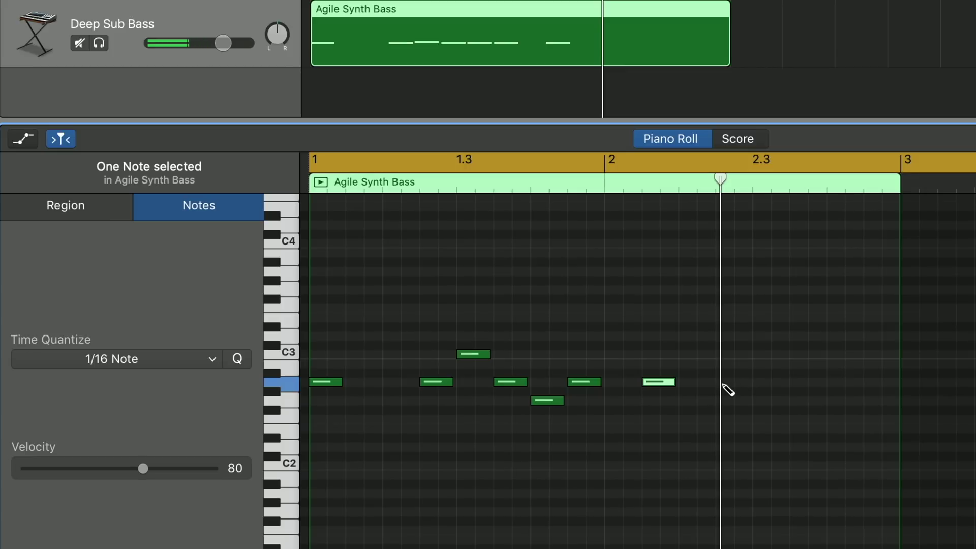
pyautogui.click(756, 354)
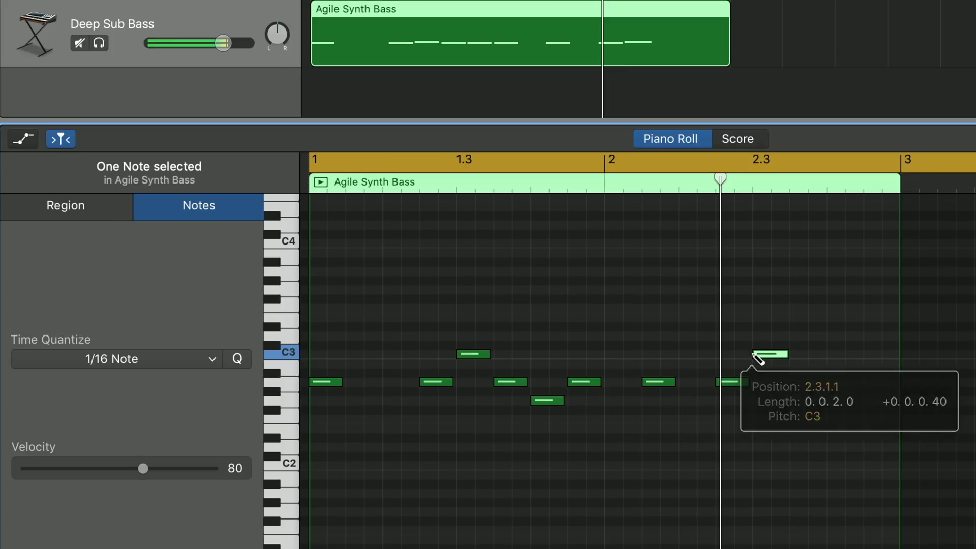
pyautogui.click(792, 381)
pyautogui.click(829, 400)
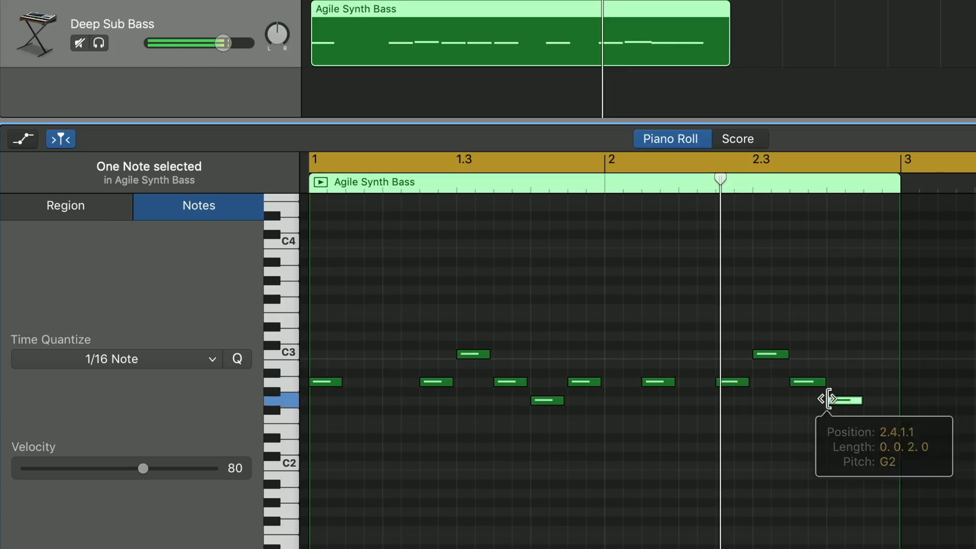
pyautogui.click(870, 382)
pyautogui.press('space')
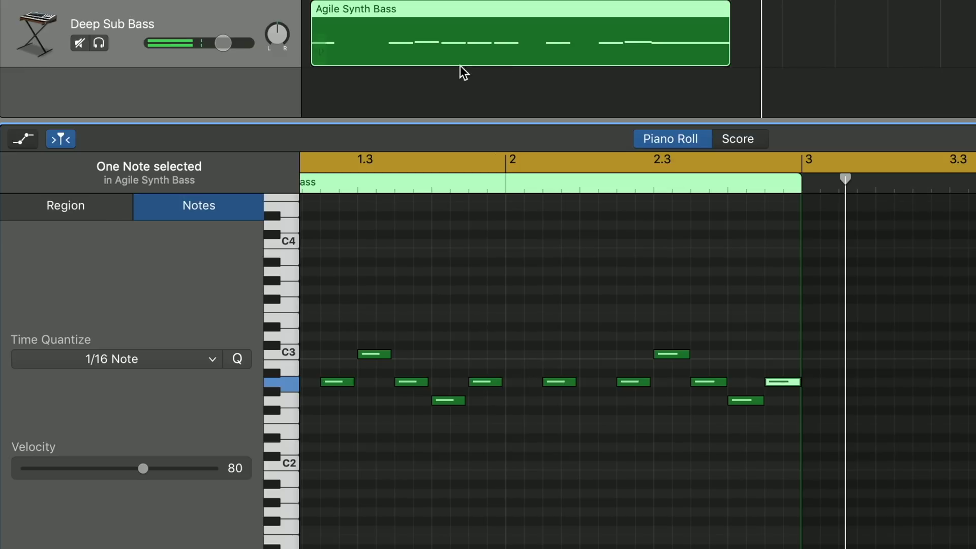
# Step: Copy the two-bar bass region to bar 3, lower the copy's note at 4.3 to E2, and replay it
pyautogui.hscroll(-5, 518, 434)
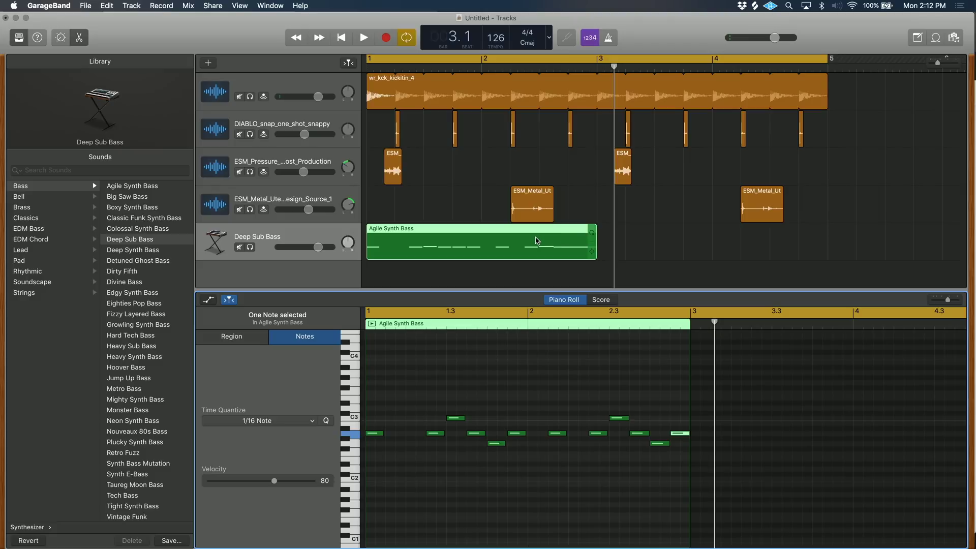
pyautogui.keyDown('alt'); pyautogui.moveTo(497, 244); pyautogui.dragTo(720, 247); pyautogui.keyUp('alt')
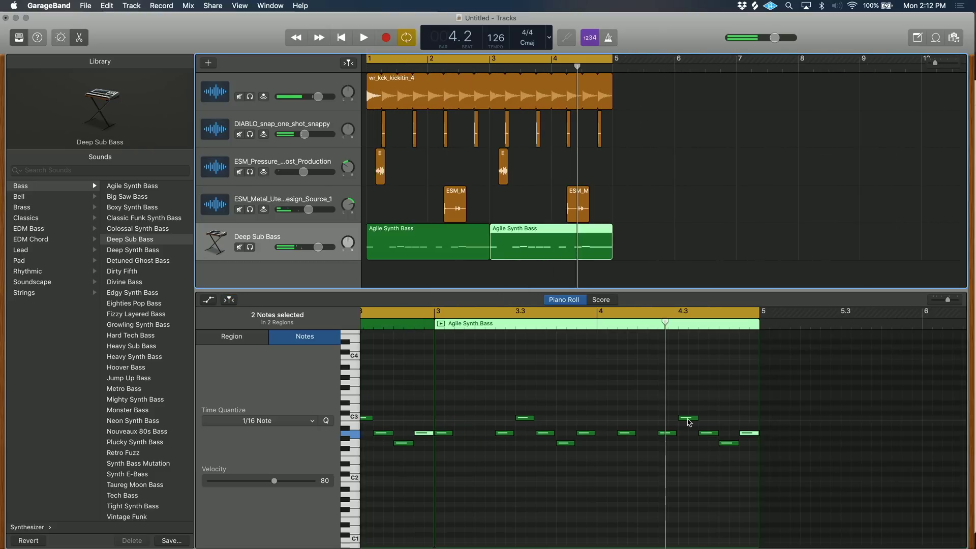
pyautogui.moveTo(688, 417); pyautogui.dragTo(710, 457)
pyautogui.click(710, 439)
pyautogui.press('space')
pyautogui.click(559, 68)
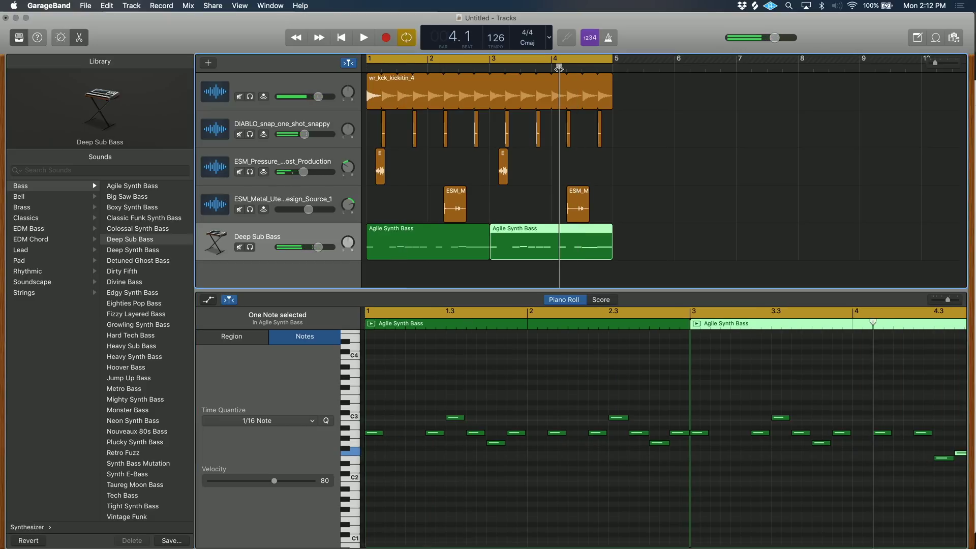
pyautogui.press('Return')
pyautogui.press('space')
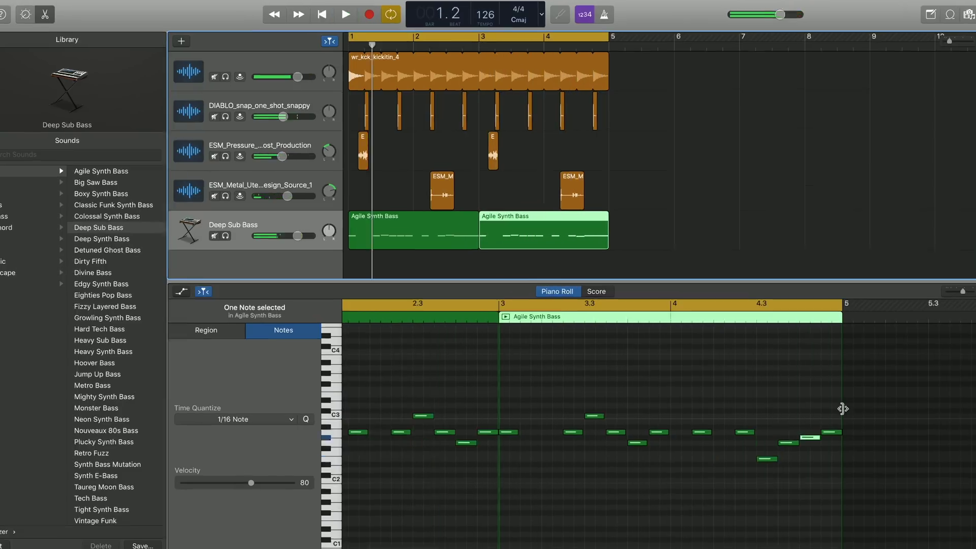
# Step: Lower the last three bass notes before bar 5 to F♯2, G2 and G♯2, and stop playback
pyautogui.moveTo(787, 443); pyautogui.dragTo(786, 448)
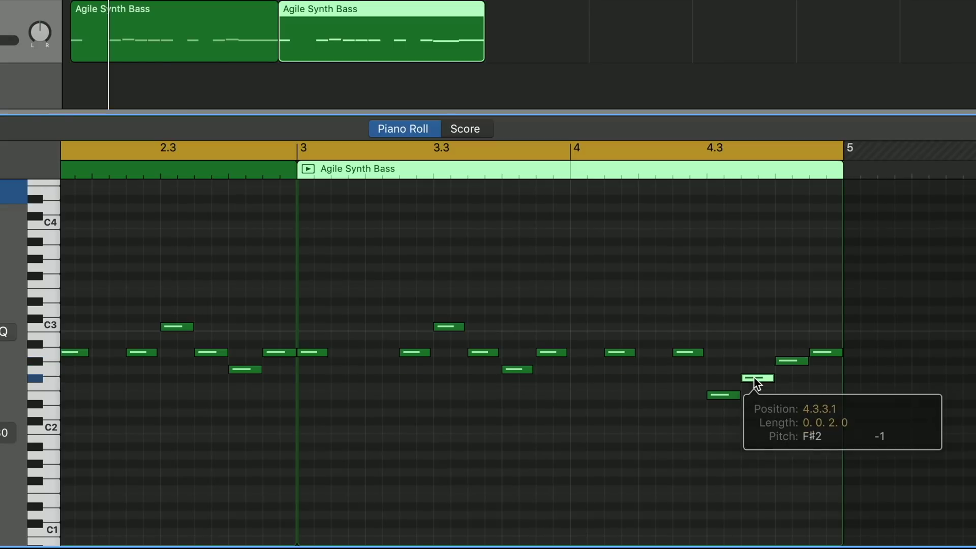
pyautogui.moveTo(792, 362); pyautogui.dragTo(825, 366)
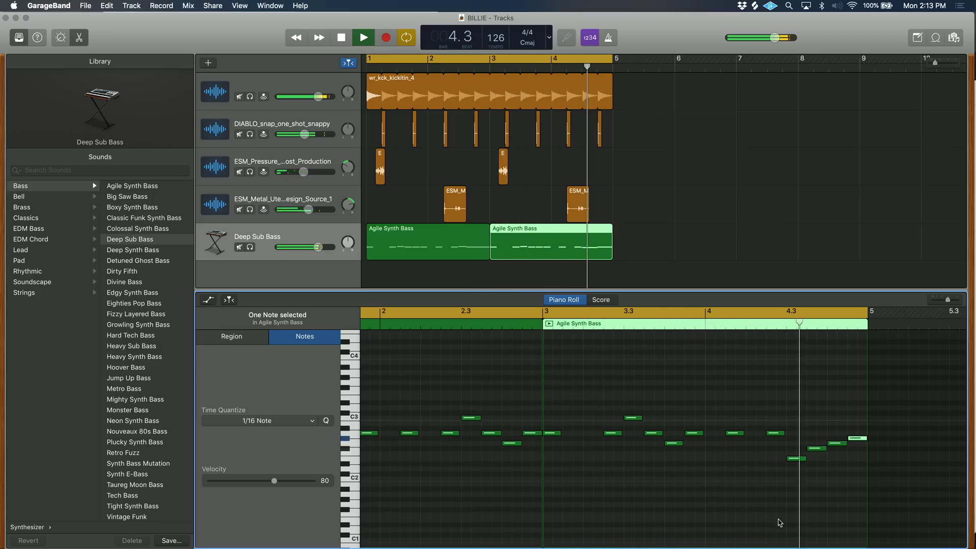
pyautogui.press('space')
# Step: Duplicate the four-bar regions of all five tracks so that the arrangement fills bars 1 to 16
pyautogui.moveTo(602, 425); pyautogui.dragTo(350, 50)
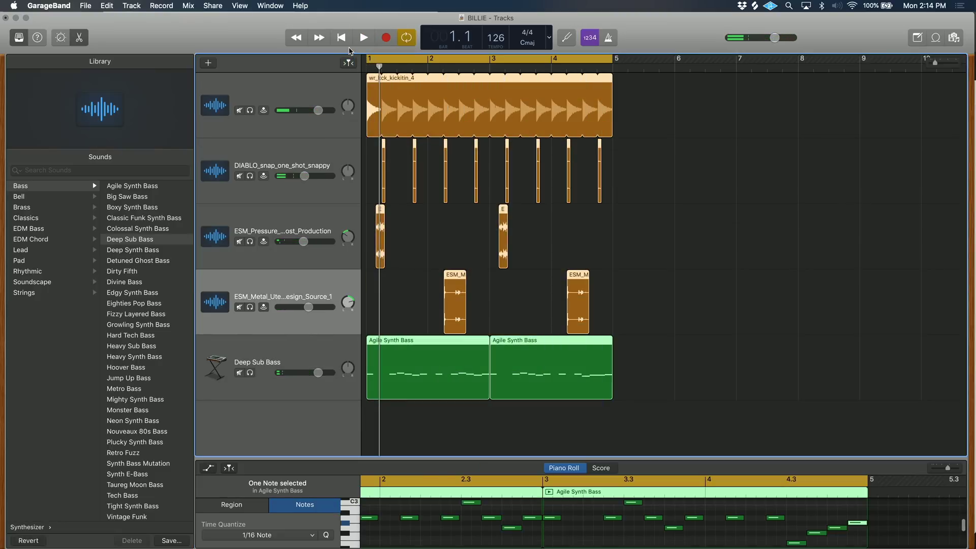
pyautogui.moveTo(374, 112); pyautogui.dragTo(626, 162)
pyautogui.scroll(-5, 626, 161)
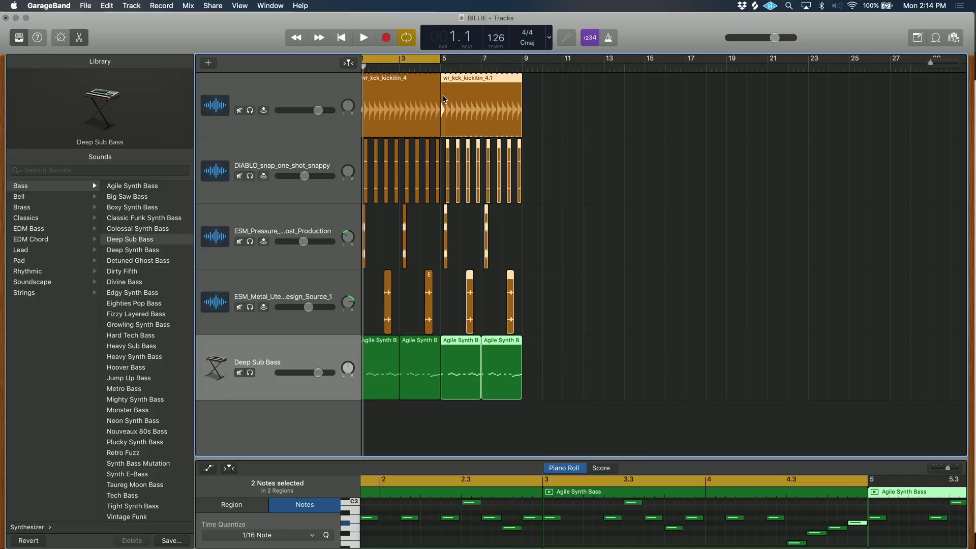
pyautogui.moveTo(443, 99); pyautogui.dragTo(608, 110)
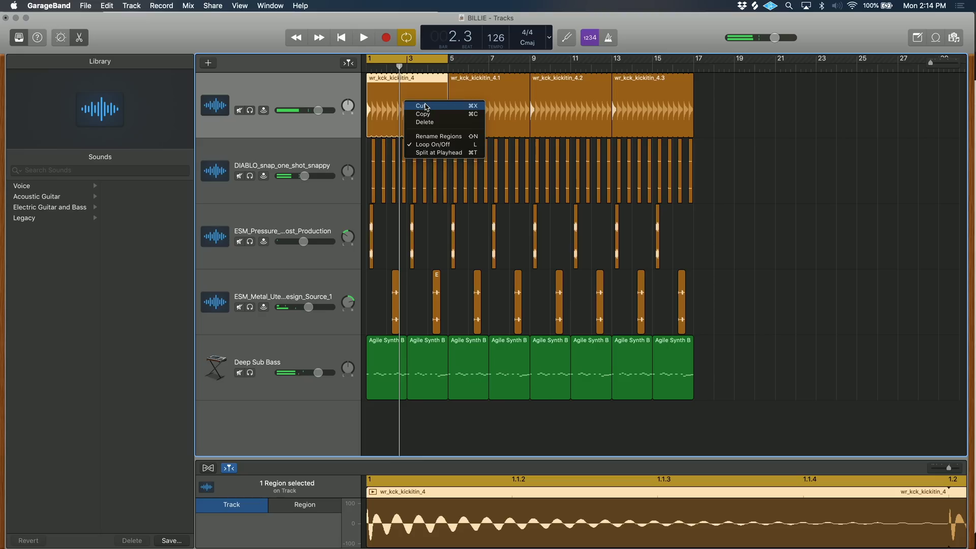
# Step: Cut the kick region from bars 1 to 4, play from the start, and extend the cycle range to bar 17
pyautogui.click(406, 104)
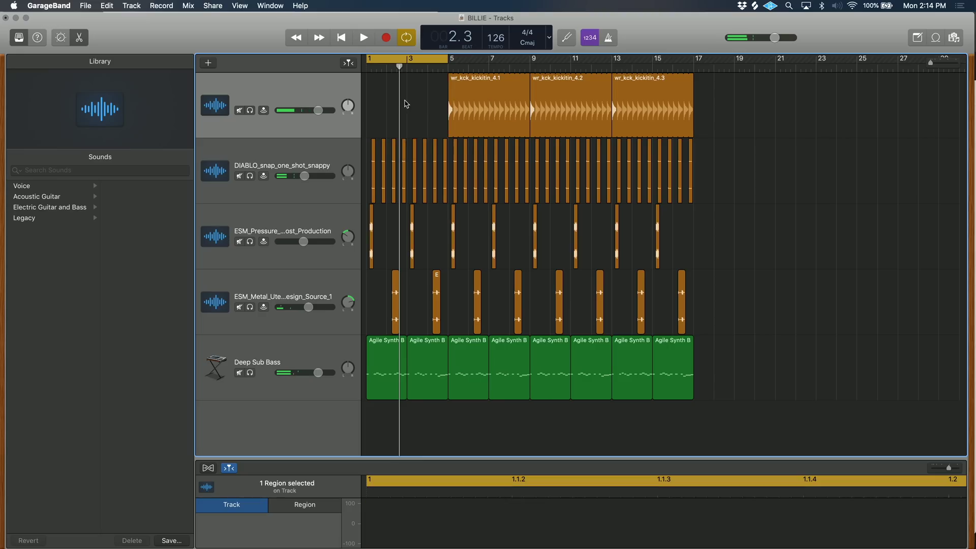
pyautogui.click(367, 69)
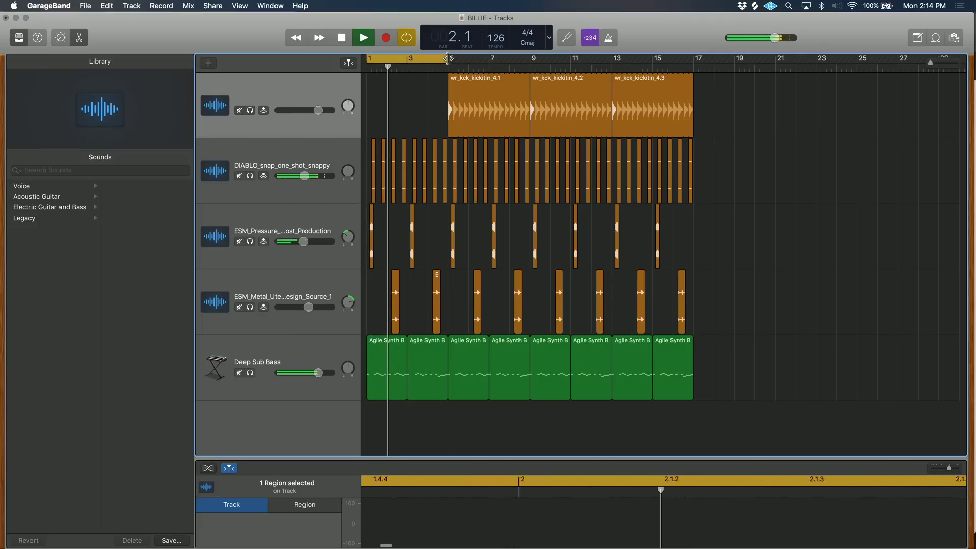
pyautogui.moveTo(448, 58); pyautogui.dragTo(694, 58)
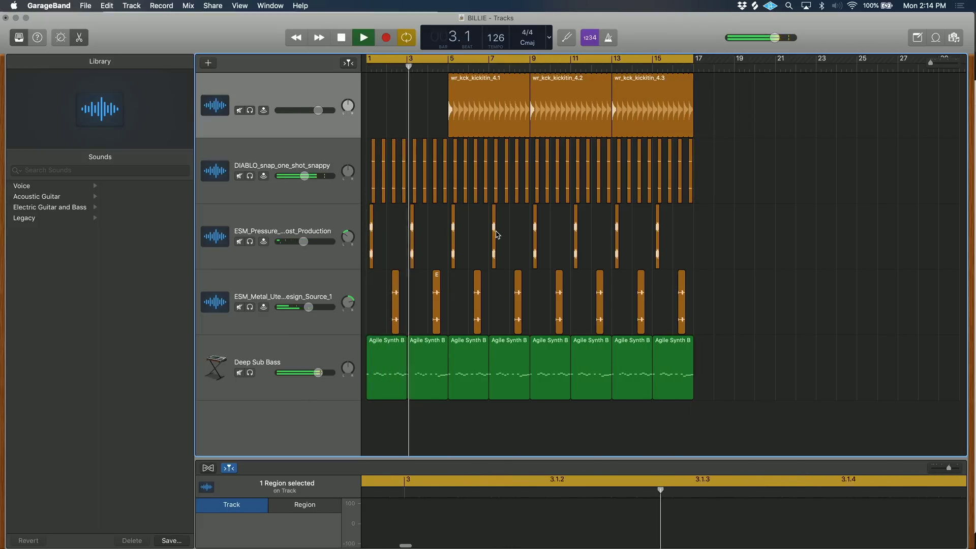
# Step: Stop playback and copy all notes of the four Deep Sub Bass regions in bars 1 to 8
pyautogui.click(298, 355)
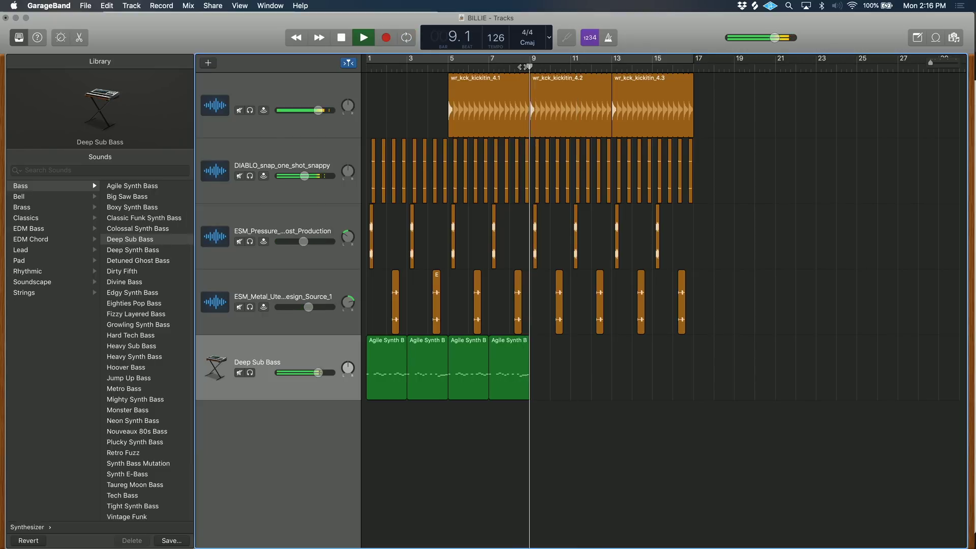
pyautogui.press('space')
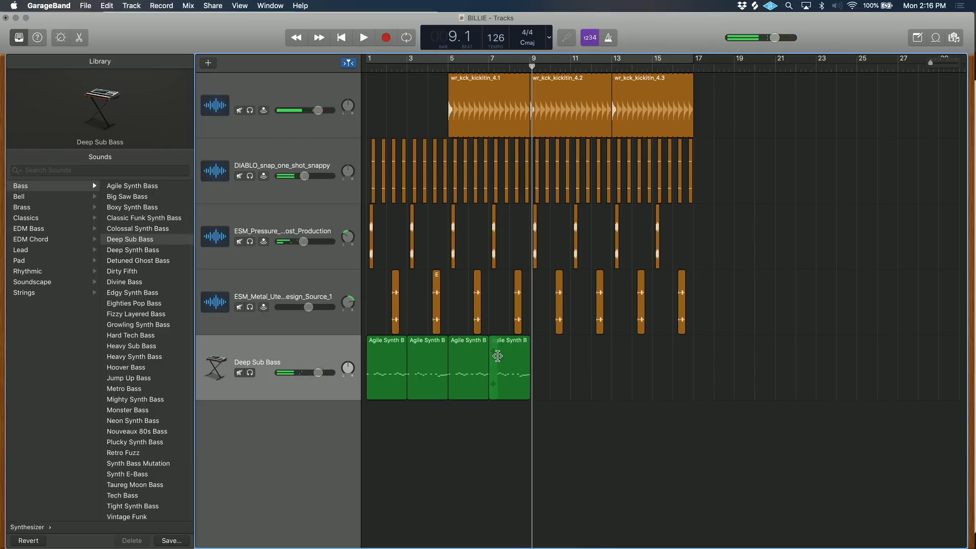
pyautogui.doubleClick(515, 366)
pyautogui.press('super+a')
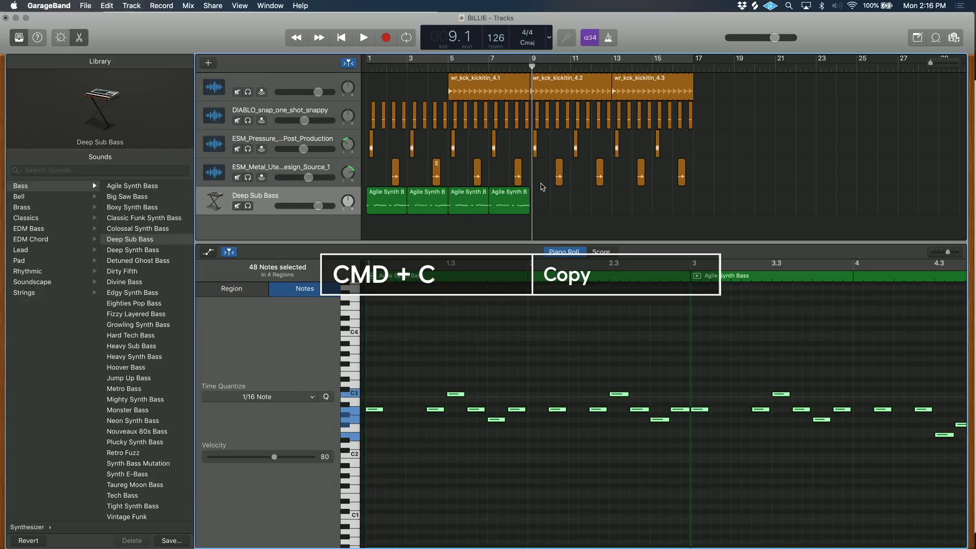
# Step: Create an empty MIDI region on the Deep Sub Bass track from bar 9 to bar 11
pyautogui.click(538, 199)
pyautogui.rightClick(538, 197)
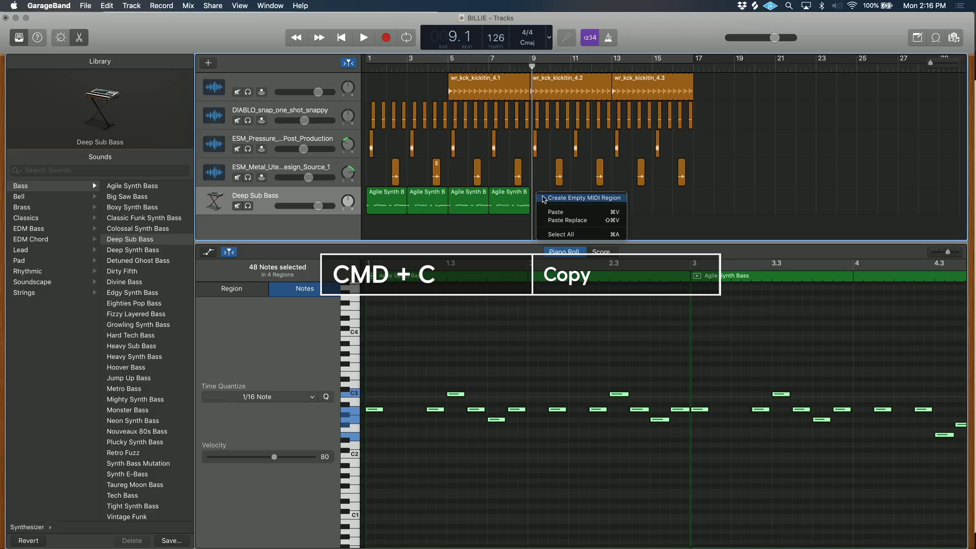
pyautogui.click(568, 198)
pyautogui.moveTo(551, 203); pyautogui.dragTo(570, 203)
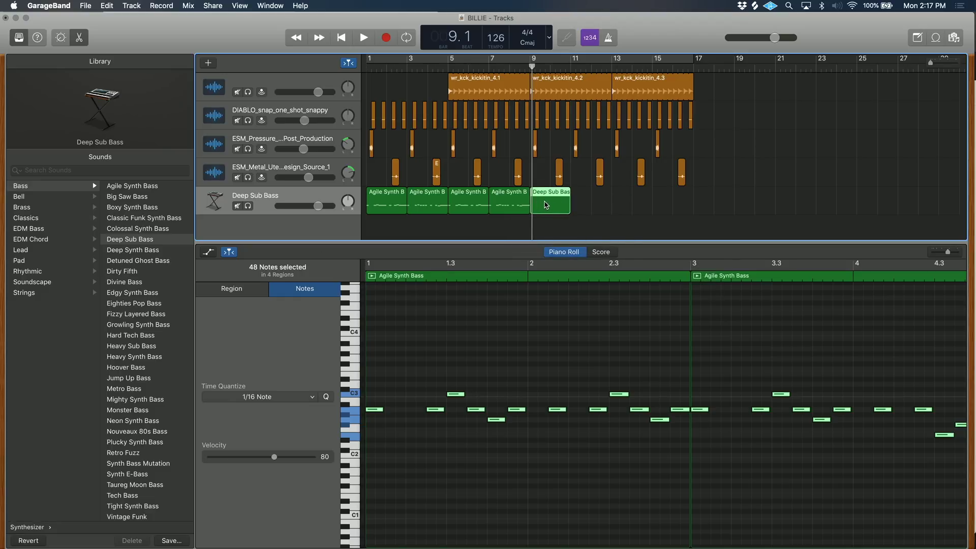
# Step: Paste the copied bass notes into the new Deep Sub Bass region starting at bar 9
pyautogui.press('e')
pyautogui.doubleClick(540, 360)
pyautogui.press('super+v')
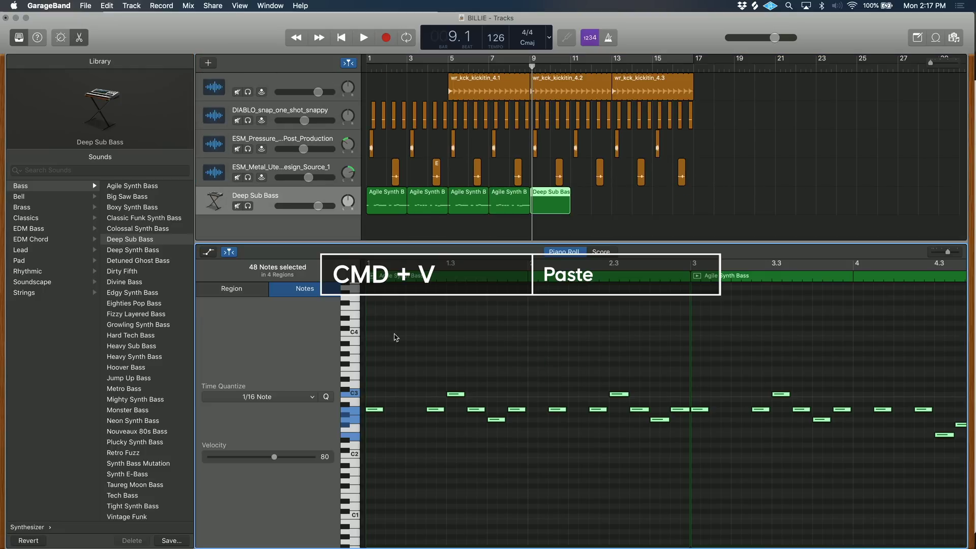
pyautogui.click(437, 398)
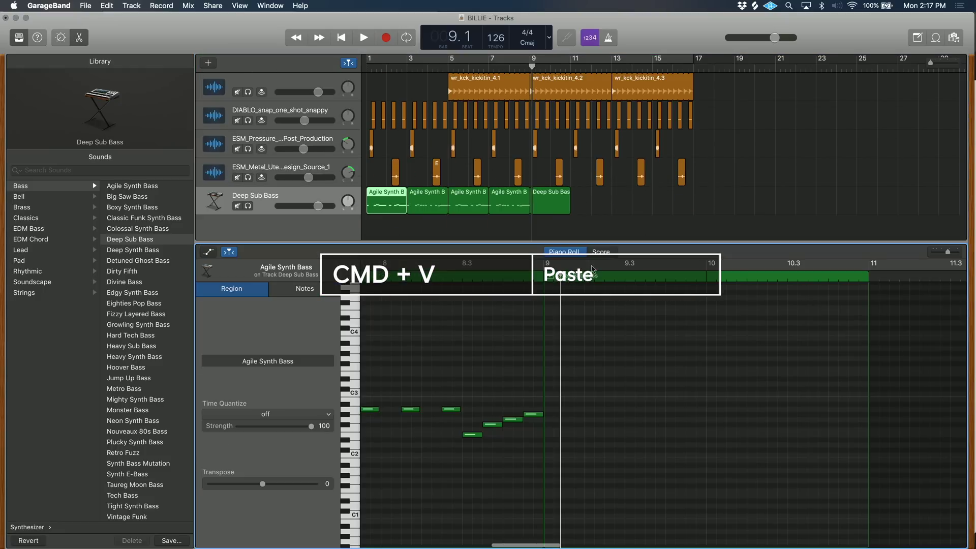
pyautogui.press('super+v')
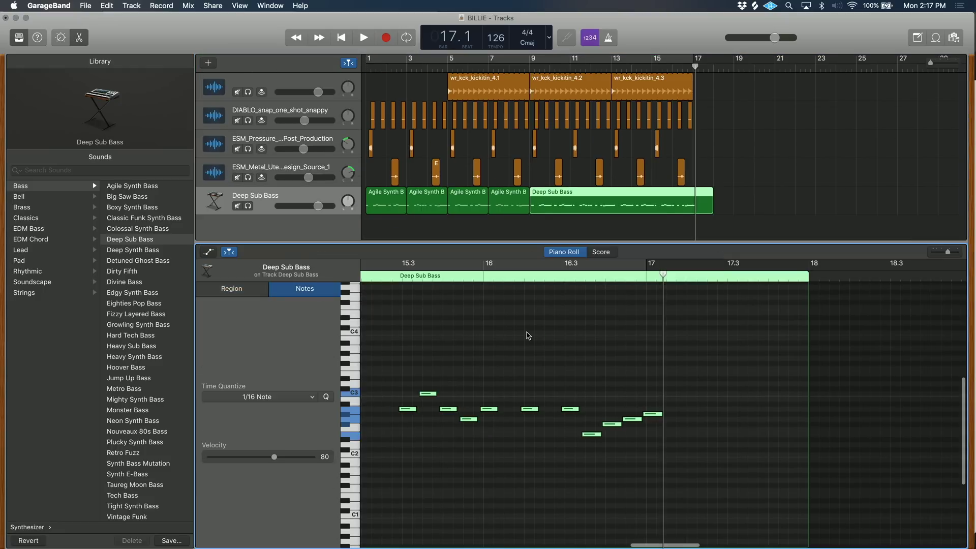
# Step: Transpose all pasted bass notes from bar 9 onward up five semitones
pyautogui.hscroll(-10, 526, 335)
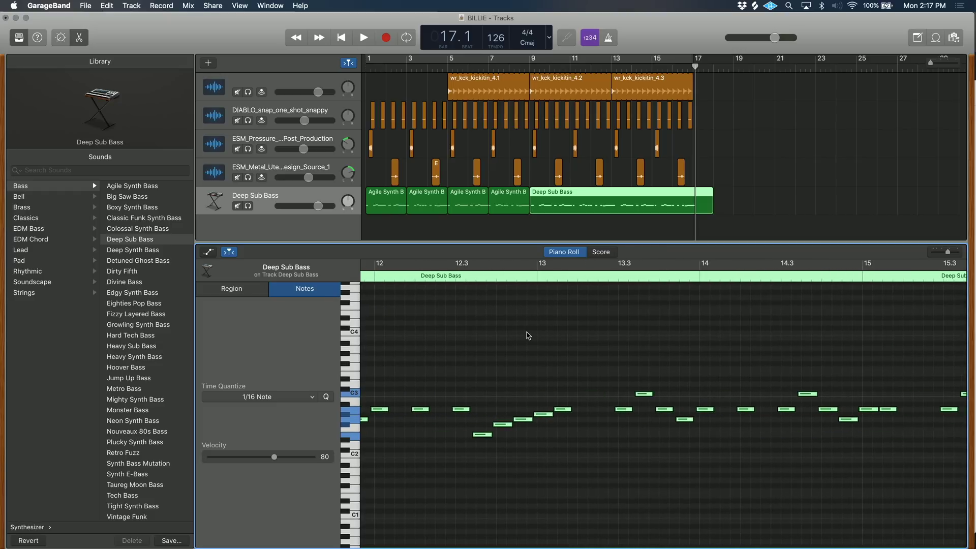
pyautogui.click(683, 397)
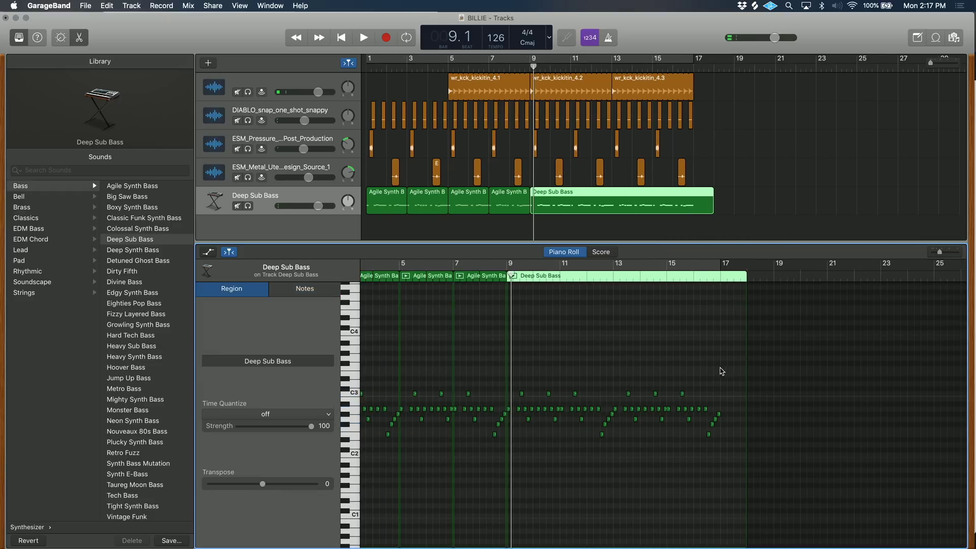
pyautogui.moveTo(730, 367); pyautogui.dragTo(511, 469)
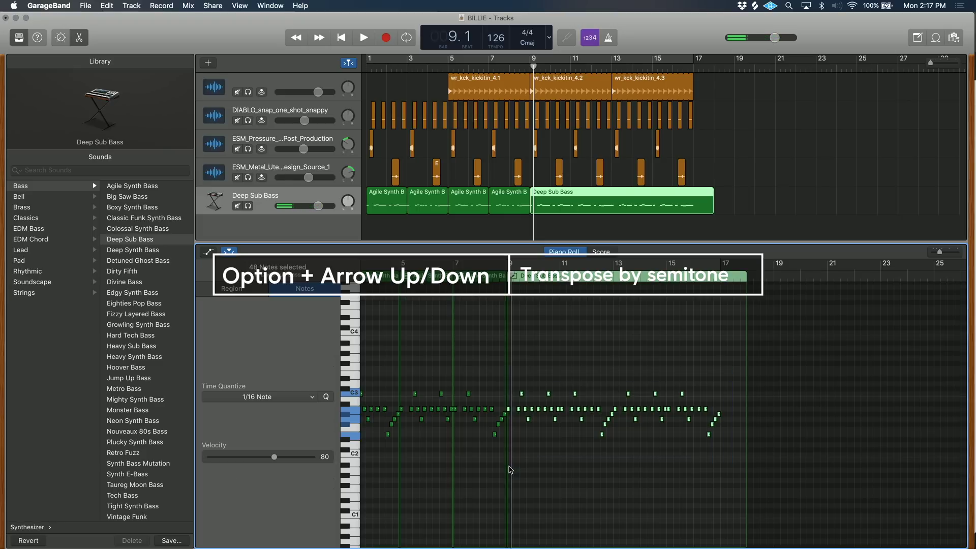
pyautogui.hotkey('alt', 'Up')
pyautogui.hotkey('alt', 'Up')
pyautogui.hotkey('alt', 'Down')
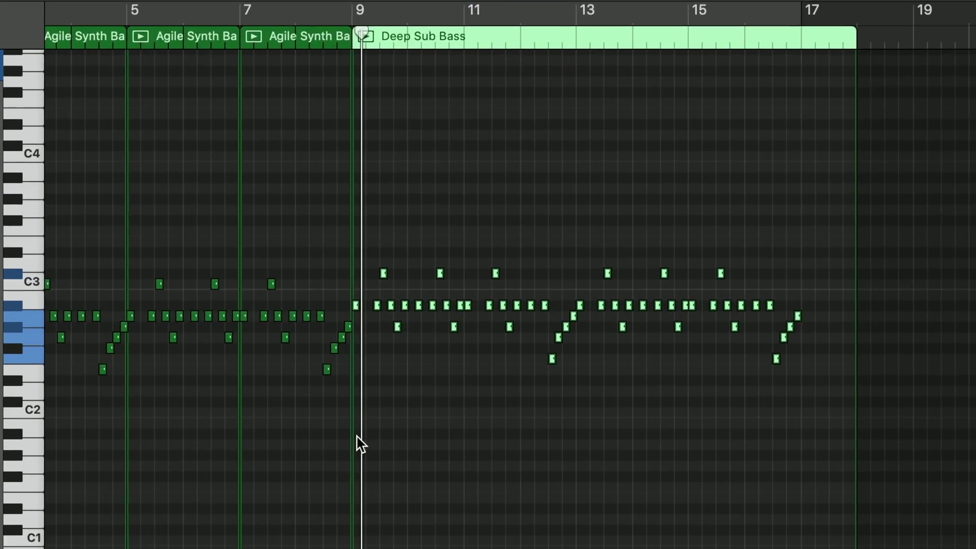
pyautogui.hotkey('alt', 'Up')
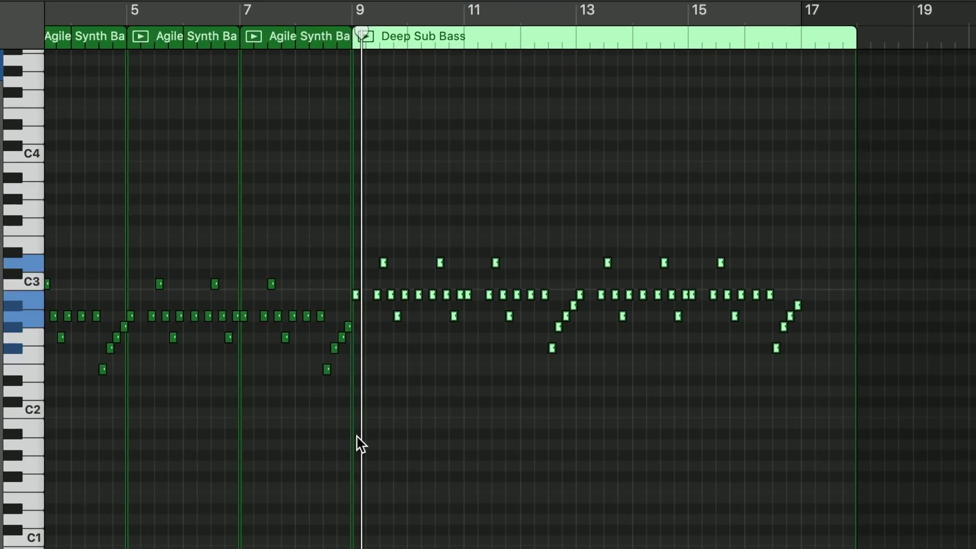
pyautogui.hotkey('alt', 'Up')
pyautogui.hotkey('alt', 'Up')
pyautogui.hotkey('alt', 'Up')
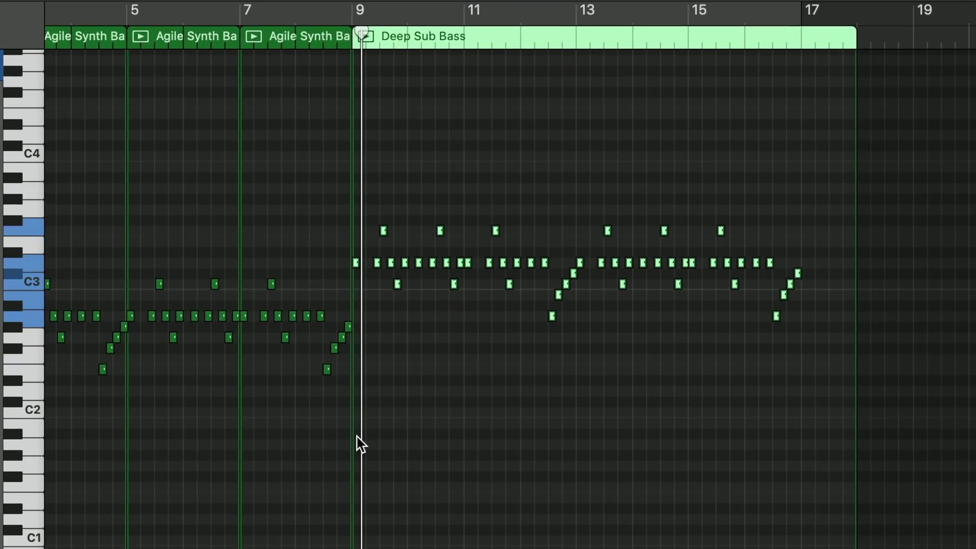
# Step: Select the D3 notes of the transposed region and play the bass line into bar 10
pyautogui.click(33, 263)
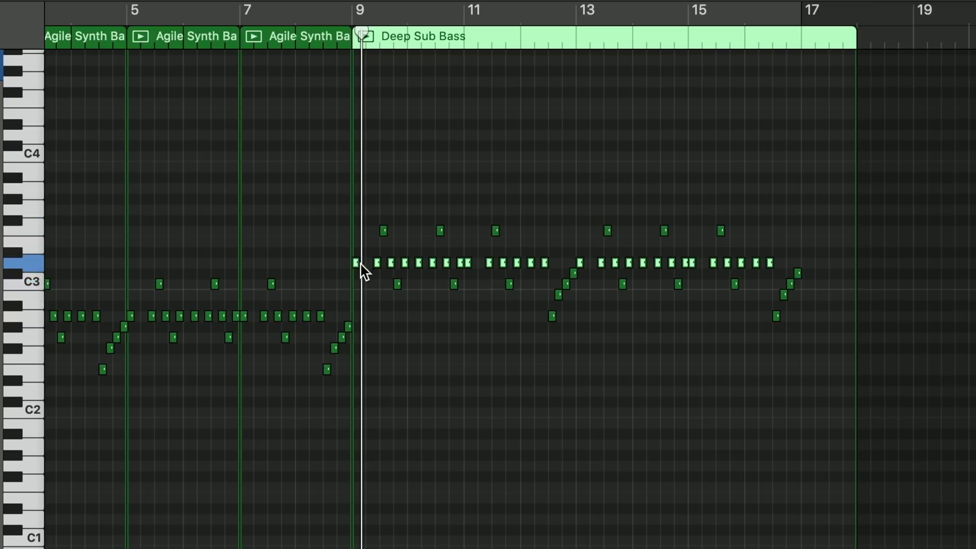
pyautogui.press('space')
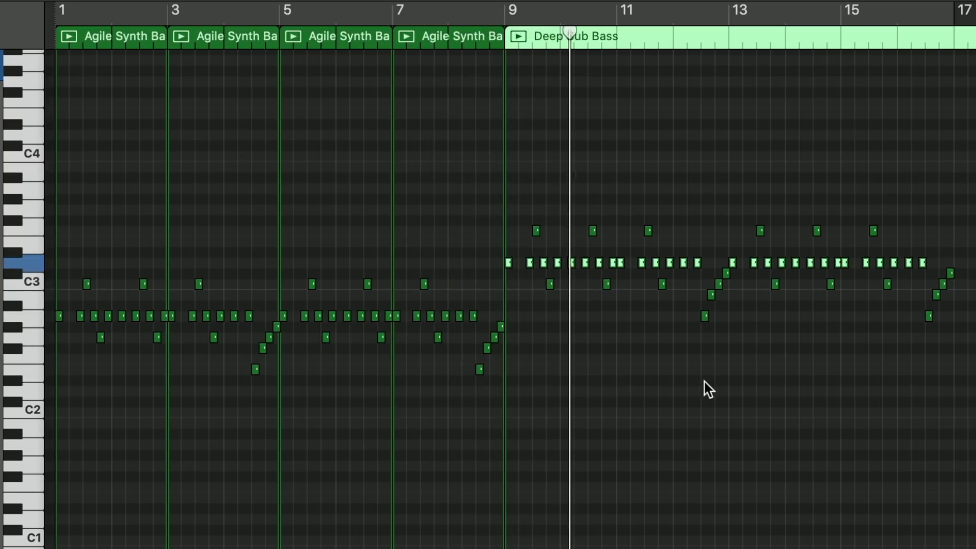
pyautogui.press('space')
# Step: Transpose the bass notes from bar 11 onward down five semitones
pyautogui.moveTo(852, 382); pyautogui.dragTo(634, 456)
pyautogui.hotkey('alt', 'Down')
pyautogui.hotkey('alt', 'Down')
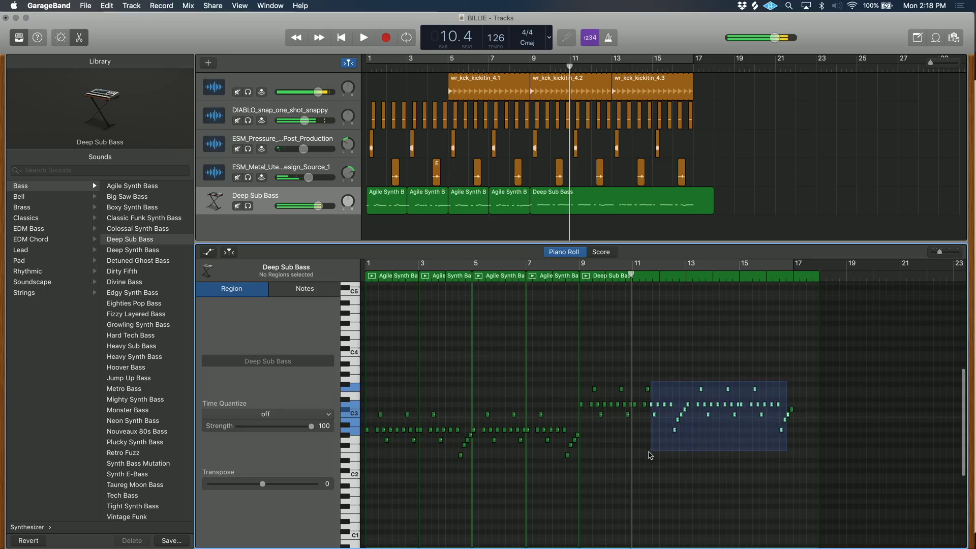
pyautogui.hotkey('alt', 'Down')
pyautogui.hotkey('alt', 'Down')
pyautogui.hotkey('alt', 'Down')
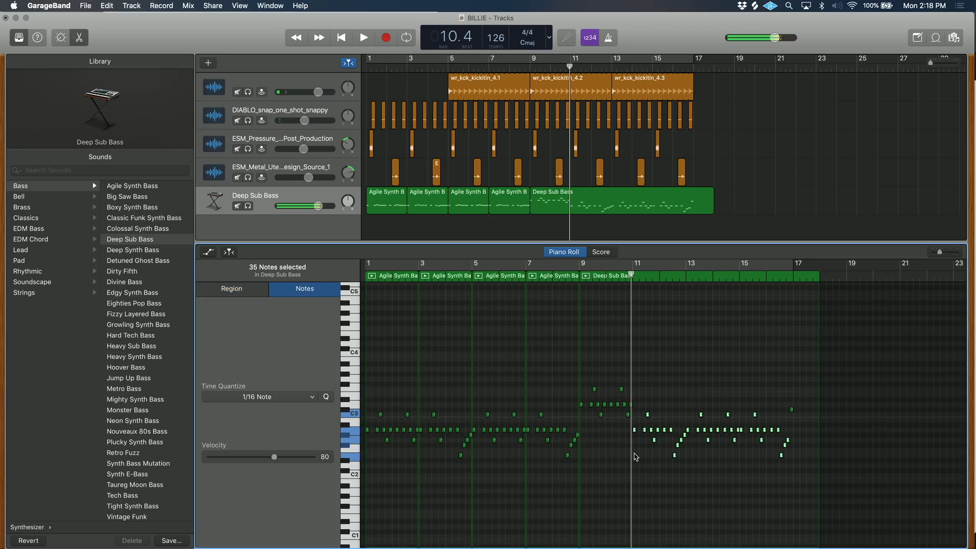
# Step: Play the edited bass line and shorten the Deep Sub Bass region to end at bar 13
pyautogui.press('space')
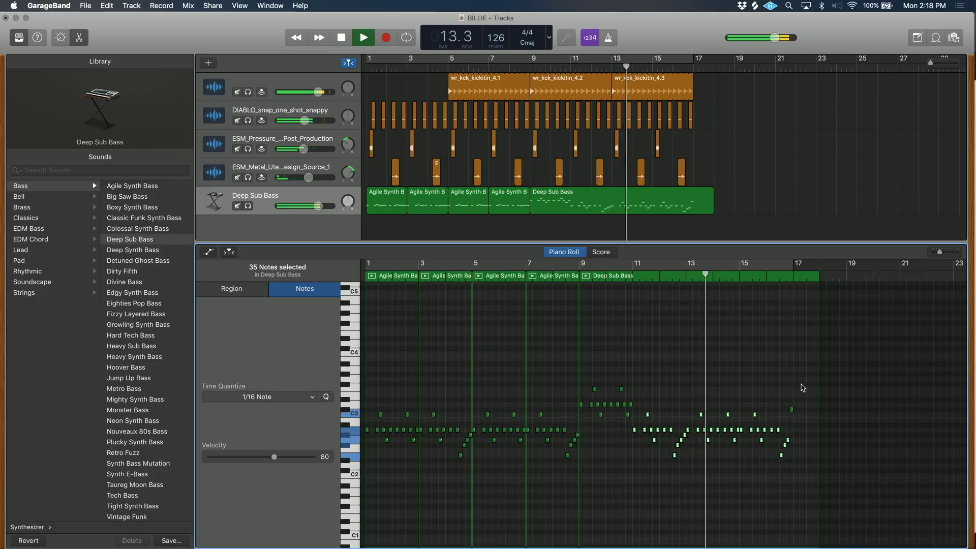
pyautogui.press('space')
pyautogui.press('super+z')
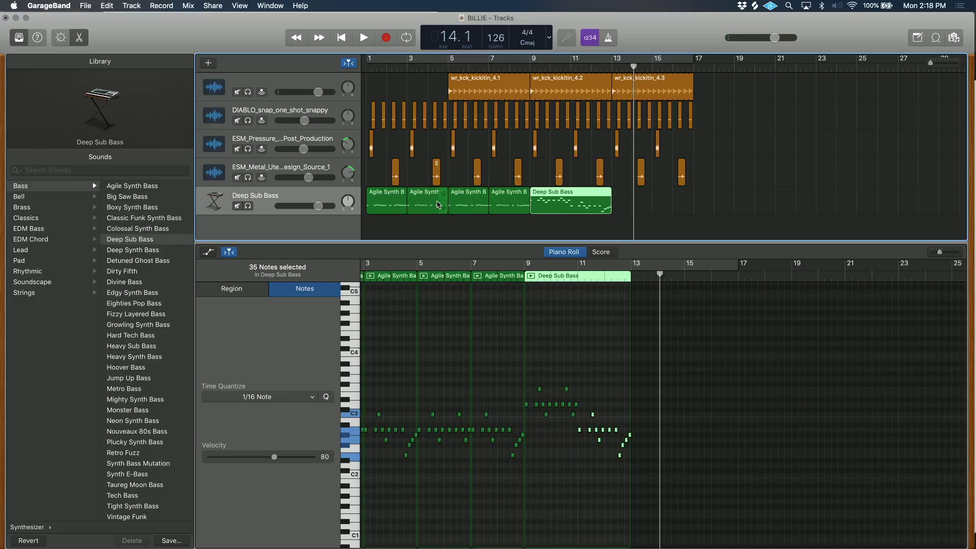
# Step: Copy the three bass regions spanning bars 5 to 12 so that the copies start at bar 13
pyautogui.click(455, 205)
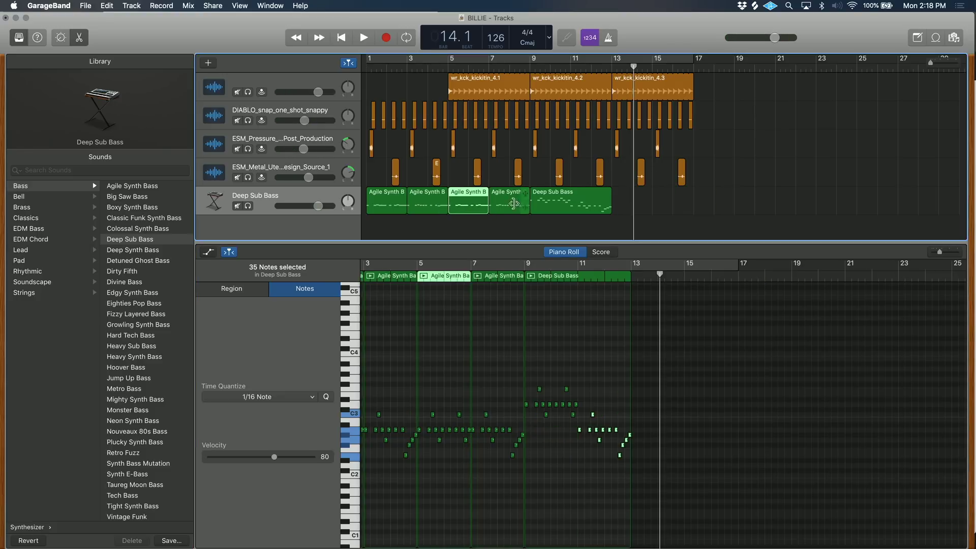
pyautogui.keyDown('shift'); pyautogui.click(510, 205); pyautogui.keyUp('shift')
pyautogui.keyDown('shift'); pyautogui.click(571, 205); pyautogui.keyUp('shift')
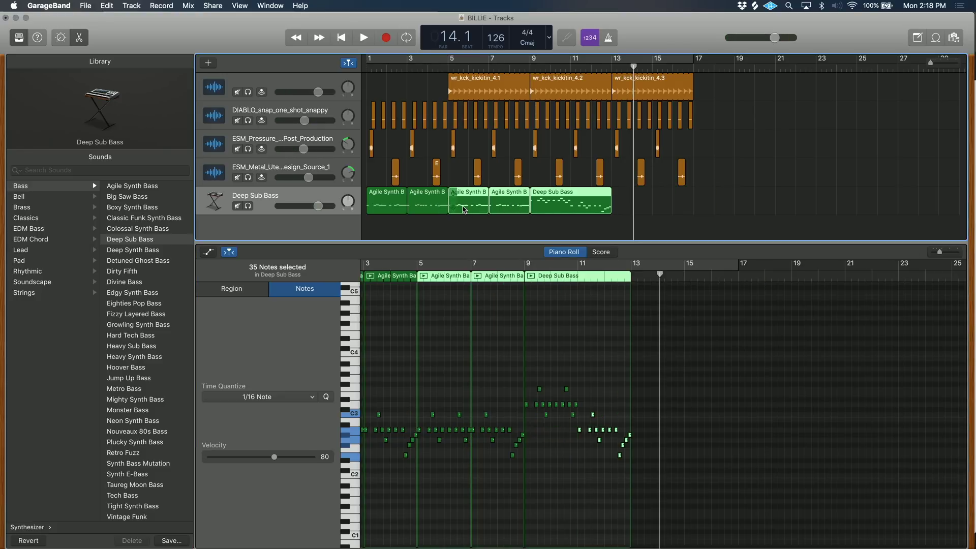
pyautogui.moveTo(463, 208); pyautogui.dragTo(627, 205)
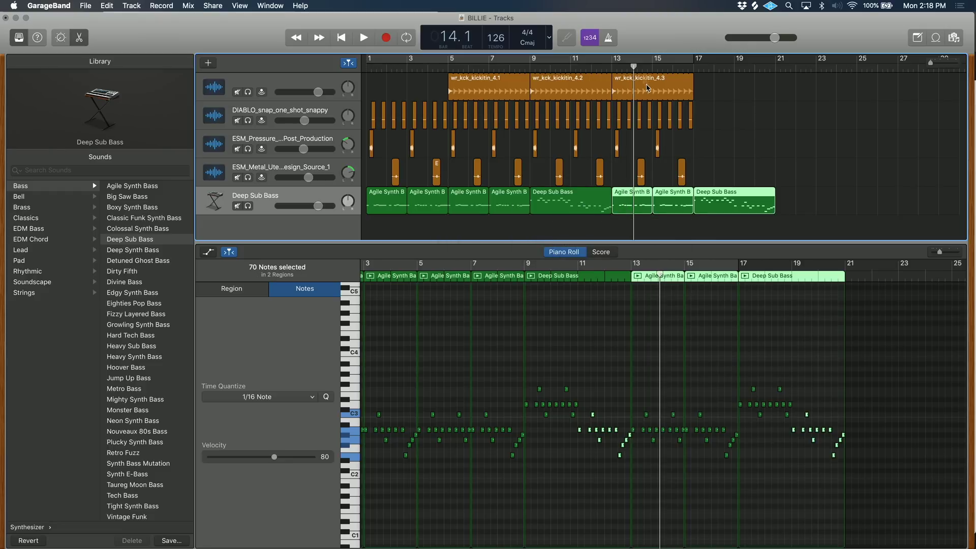
# Step: Copy the kick, snap, pressure and metal utensil regions spanning bars 13 to 16 so that the copies start at bar 17
pyautogui.click(648, 87)
pyautogui.moveTo(694, 177); pyautogui.dragTo(614, 122)
pyautogui.press('super+c')
pyautogui.press('super+v')
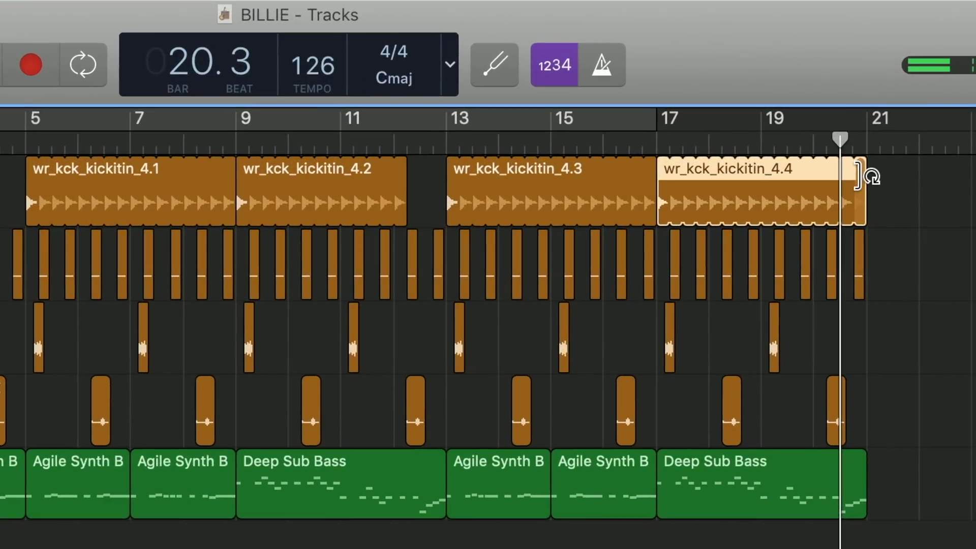
# Step: Shorten the last kick loop, which starts at bar 17, to stop at bar 20, and play the arrangement
pyautogui.moveTo(711, 93); pyautogui.dragTo(711, 92)
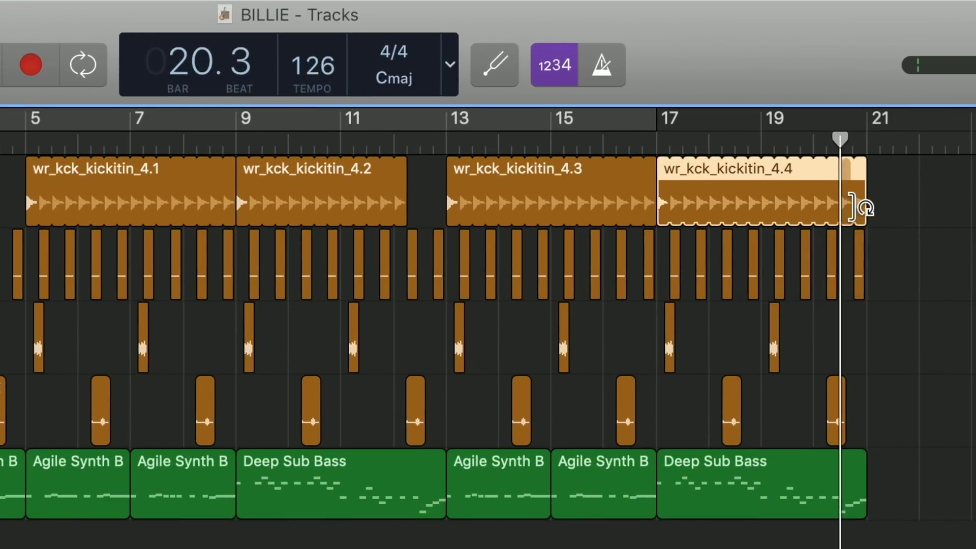
pyautogui.moveTo(860, 207); pyautogui.dragTo(813, 204)
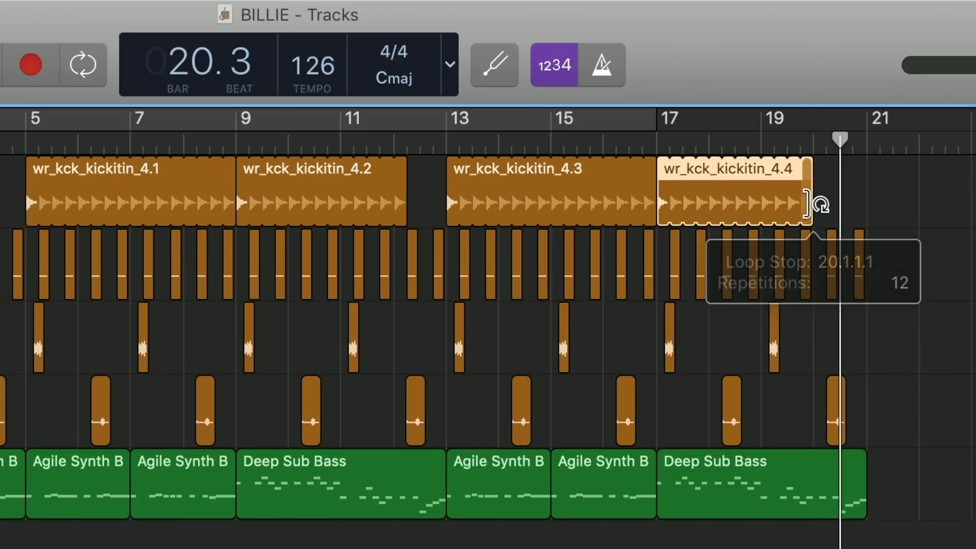
pyautogui.click(339, 143)
pyautogui.press('space')
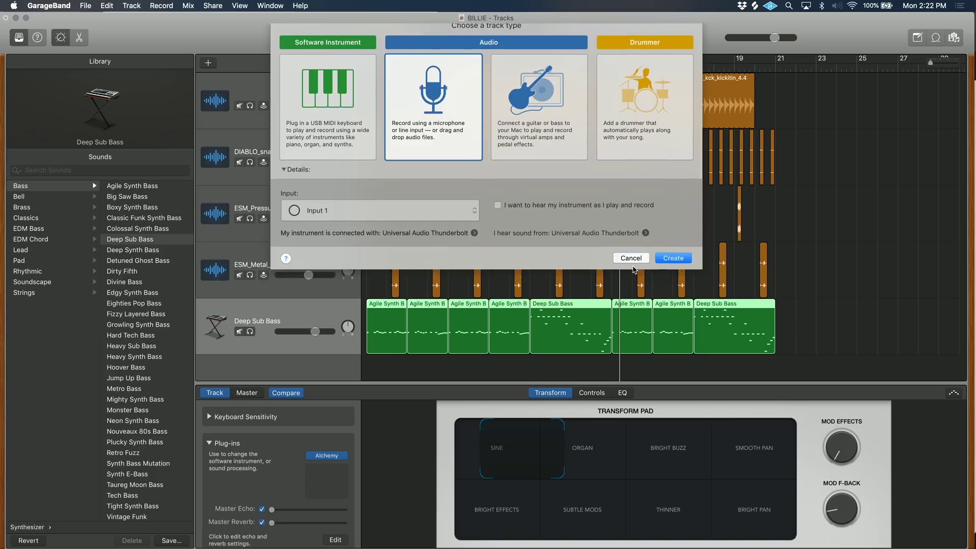
# Step: Create a new audio track below Deep Sub Bass using Input 1
pyautogui.click(633, 258)
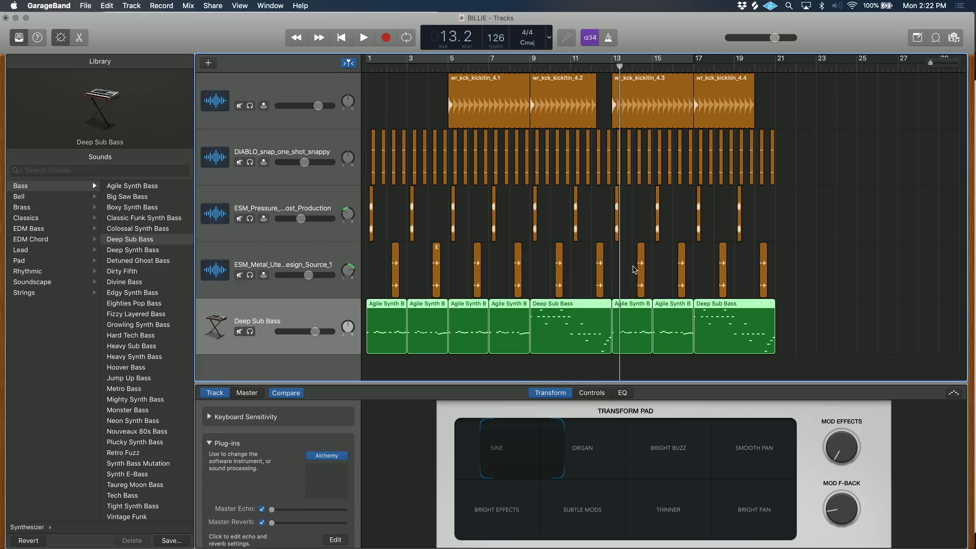
pyautogui.press('alt+super+n')
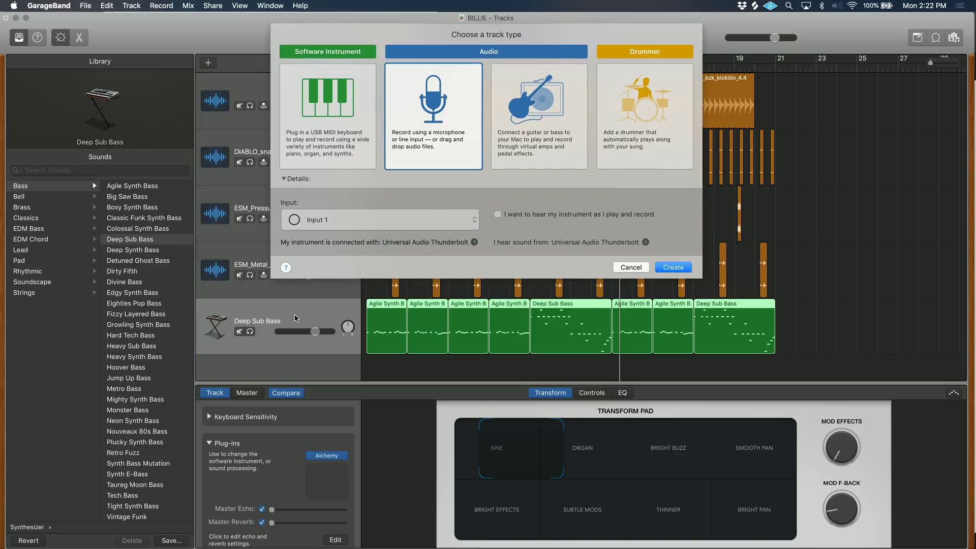
pyautogui.click(678, 269)
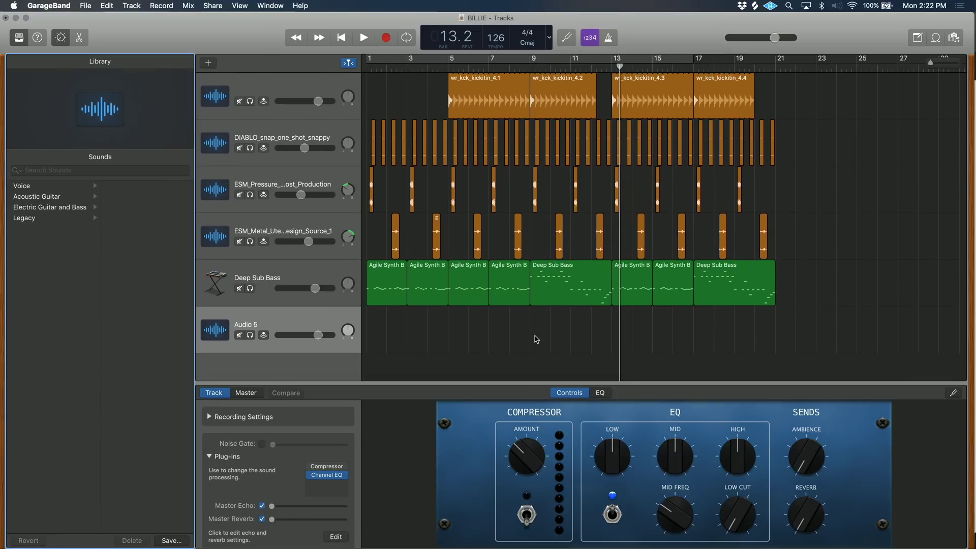
# Step: Switch to Splice and place the Shaker_MK_10.wav sample on the new audio track near beat 2 of bar 13
pyautogui.press('super+Tab')
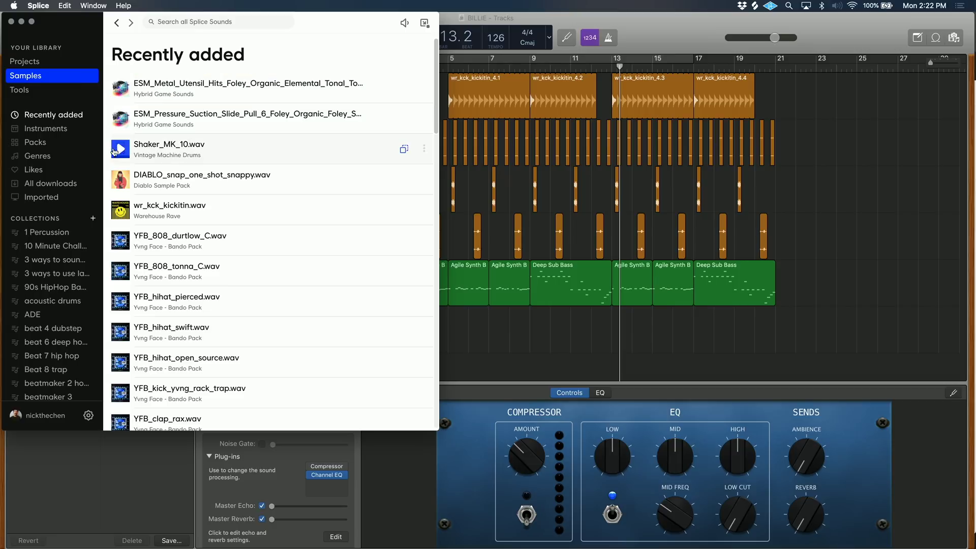
pyautogui.moveTo(130, 153); pyautogui.dragTo(620, 337)
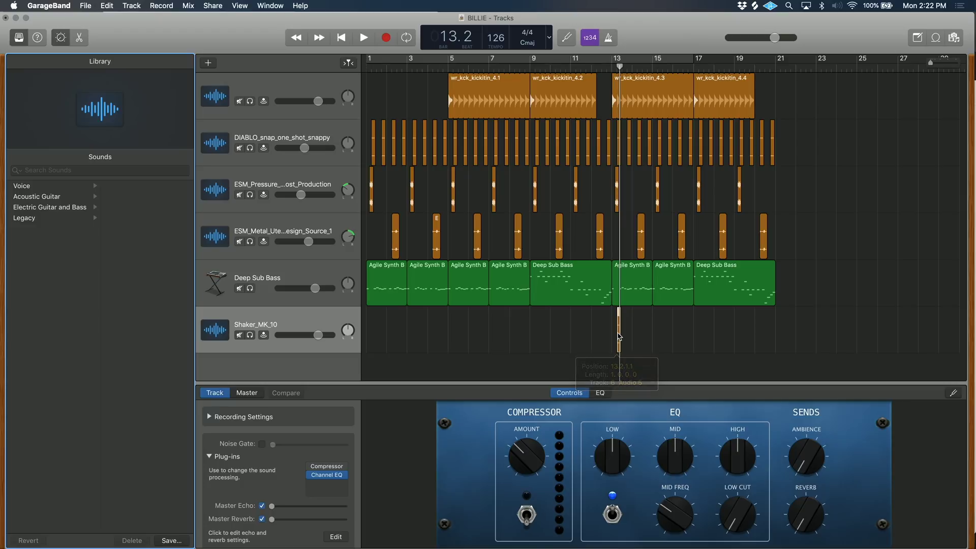
pyautogui.scroll(2, 619, 336)
pyautogui.scroll(3, 619, 336)
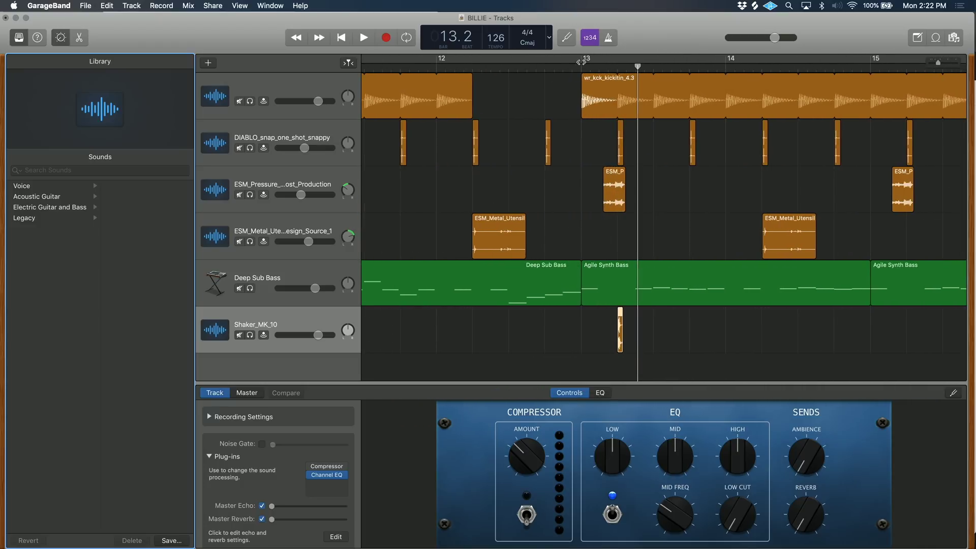
# Step: Move the shaker hit earlier to half a beat after the start of bar 13 and play from bar 13
pyautogui.press('space')
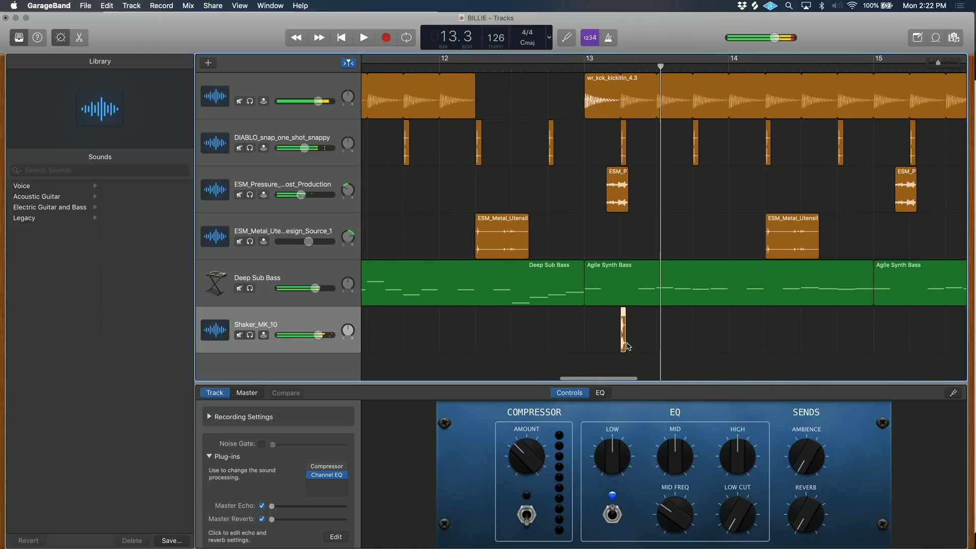
pyautogui.moveTo(624, 341); pyautogui.dragTo(603, 333)
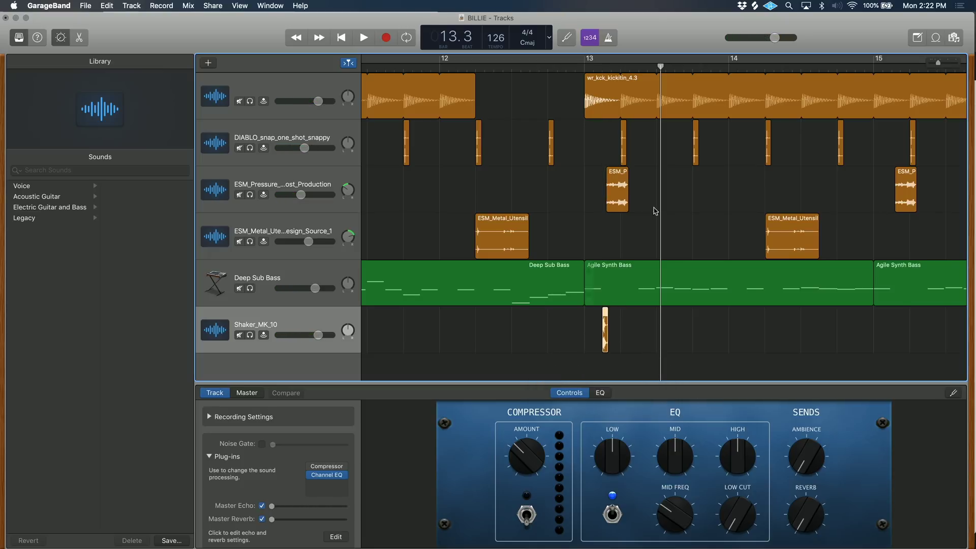
pyautogui.click(585, 64)
pyautogui.press('space')
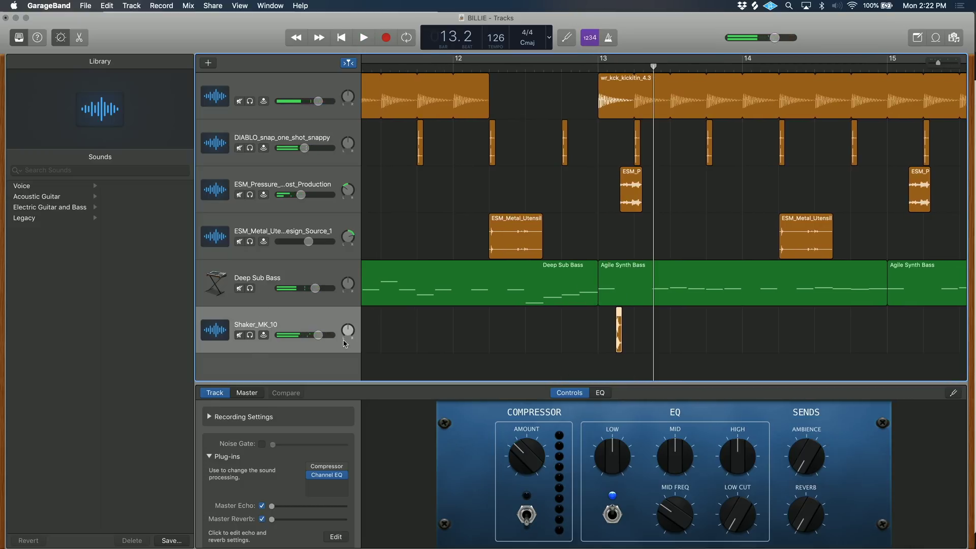
# Step: Cut the shaker's low frequencies by about 24 dB with the low shelf of the track's Channel EQ
pyautogui.click(330, 478)
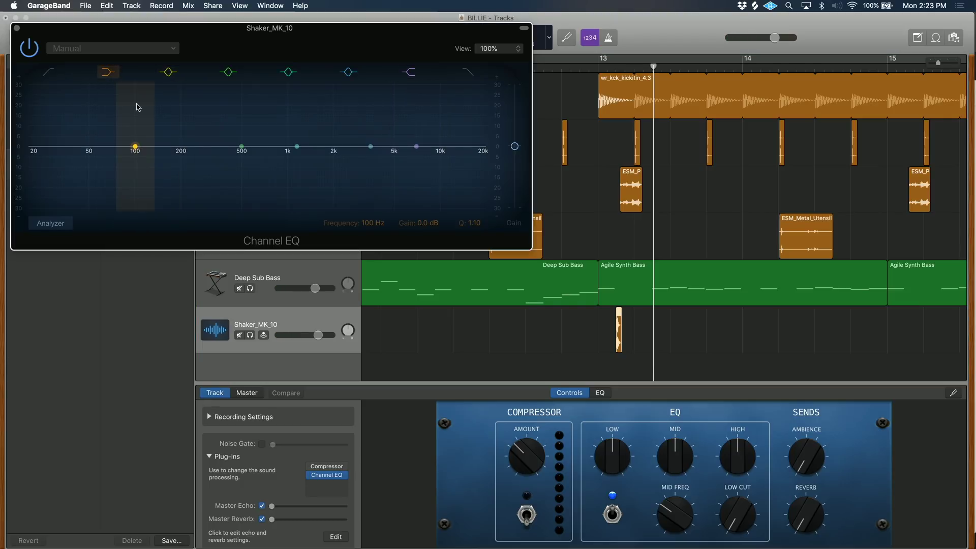
pyautogui.moveTo(135, 146); pyautogui.dragTo(348, 224)
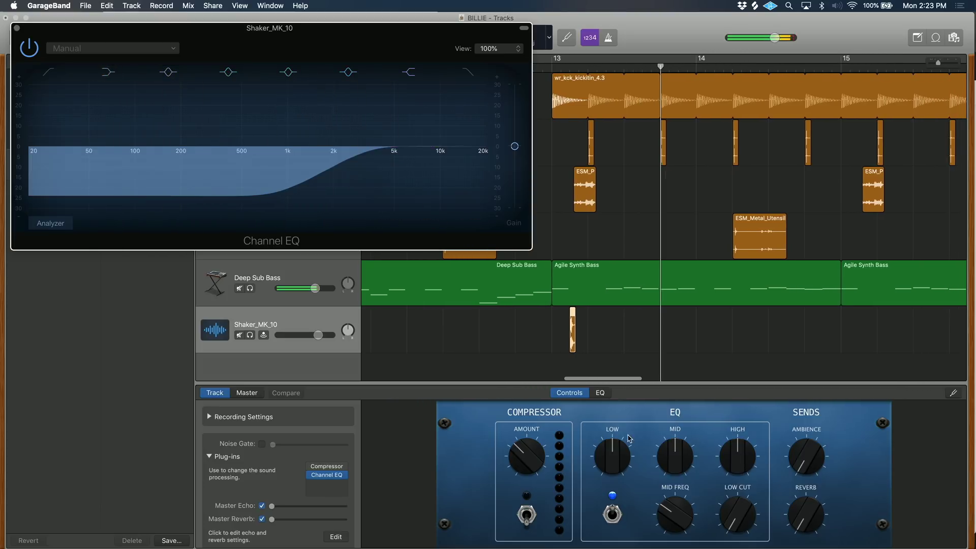
pyautogui.click(594, 326)
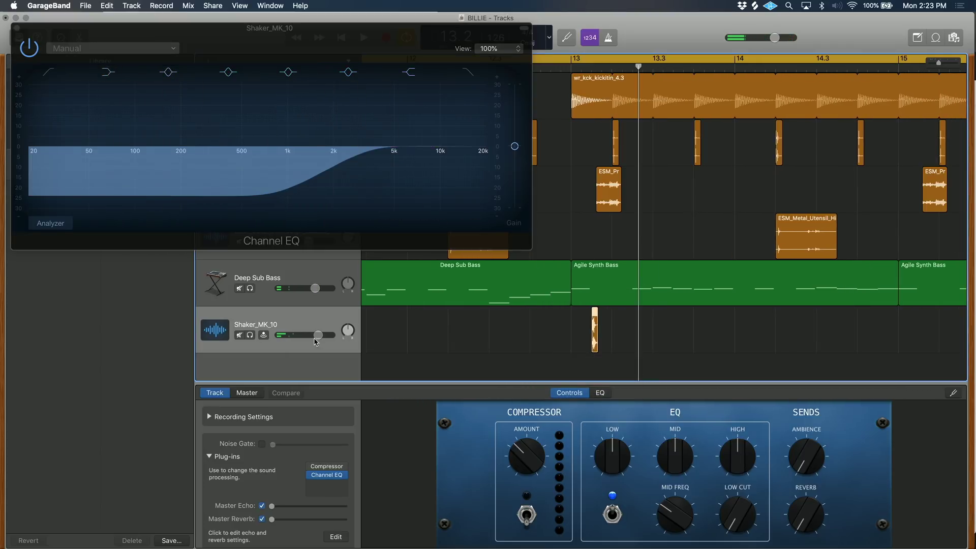
# Step: Lower the Shaker_MK_10 track's volume and play the section around bar 13
pyautogui.moveTo(320, 336); pyautogui.dragTo(308, 335)
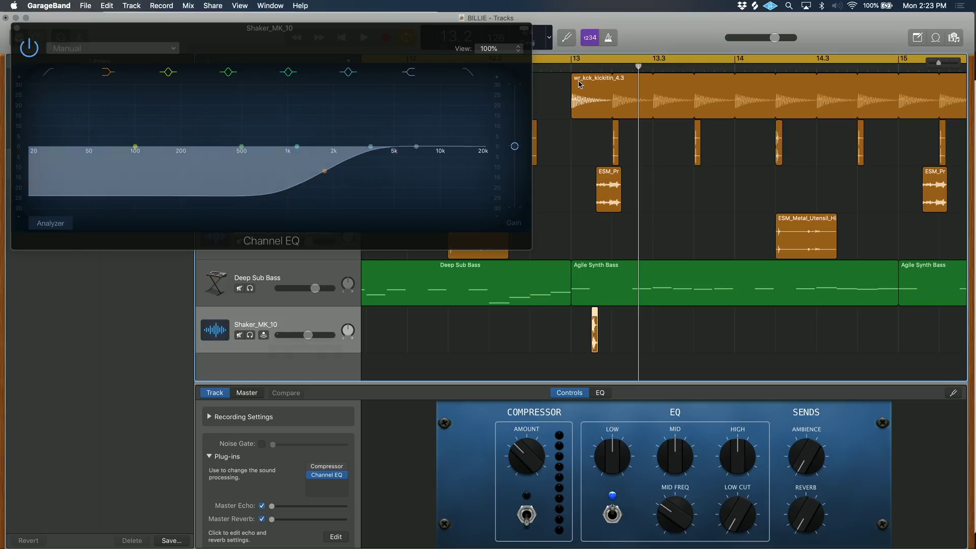
pyautogui.press('space')
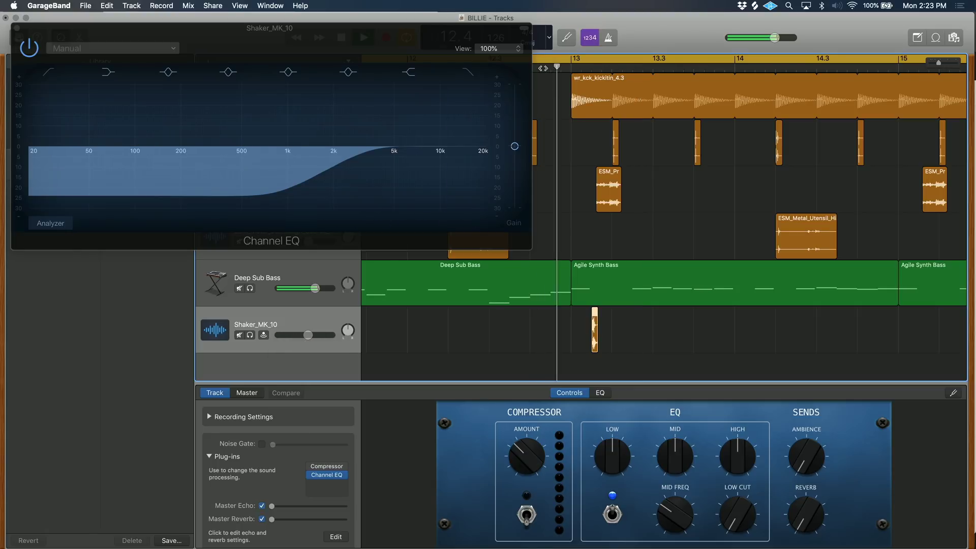
pyautogui.press('space')
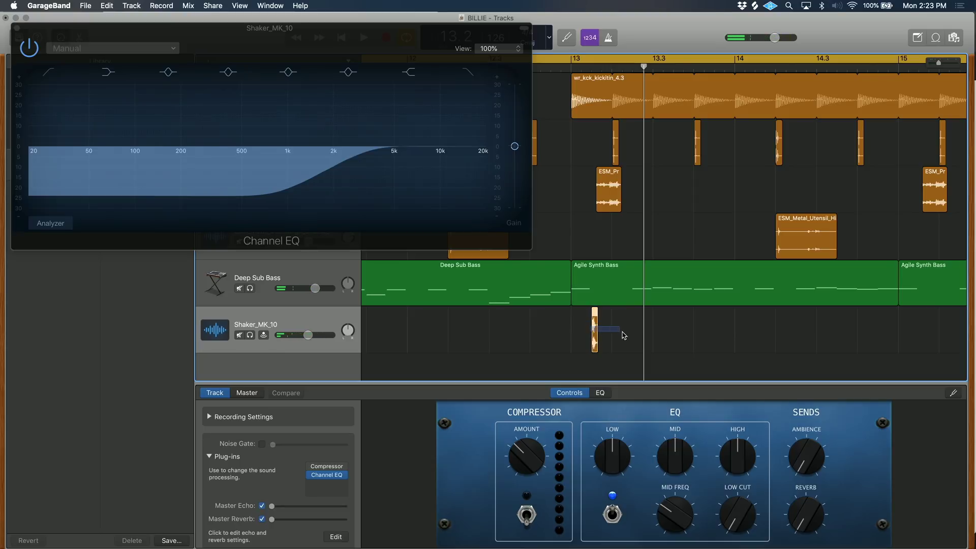
# Step: Duplicate the shaker hit onto every off-beat from bar 13 through bar 20 and play from bar 13
pyautogui.moveTo(595, 330); pyautogui.dragTo(635, 330)
pyautogui.moveTo(635, 330); pyautogui.dragTo(590, 339)
pyautogui.press('super+Left')
pyautogui.moveTo(610, 331); pyautogui.dragTo(701, 335)
pyautogui.moveTo(702, 335); pyautogui.dragTo(733, 338)
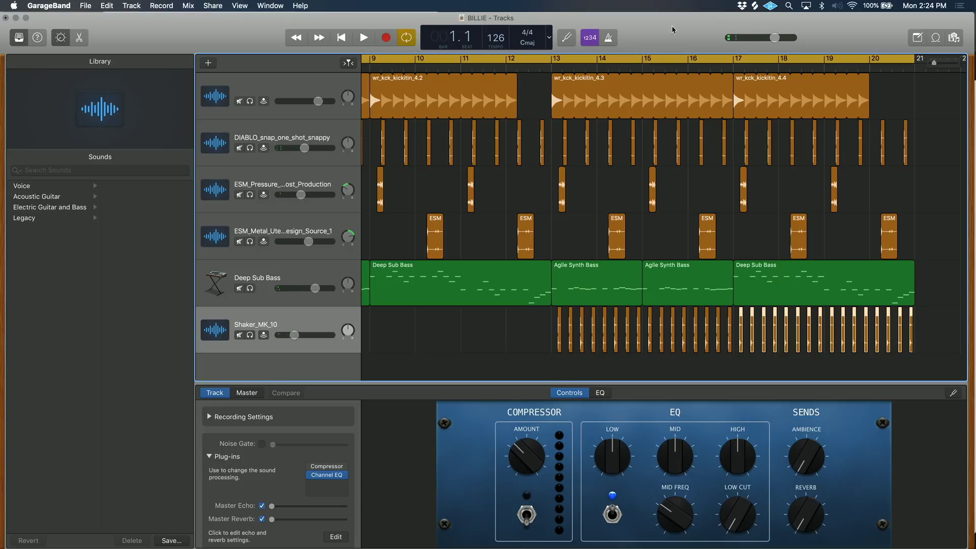
pyautogui.click(550, 69)
pyautogui.press('space')
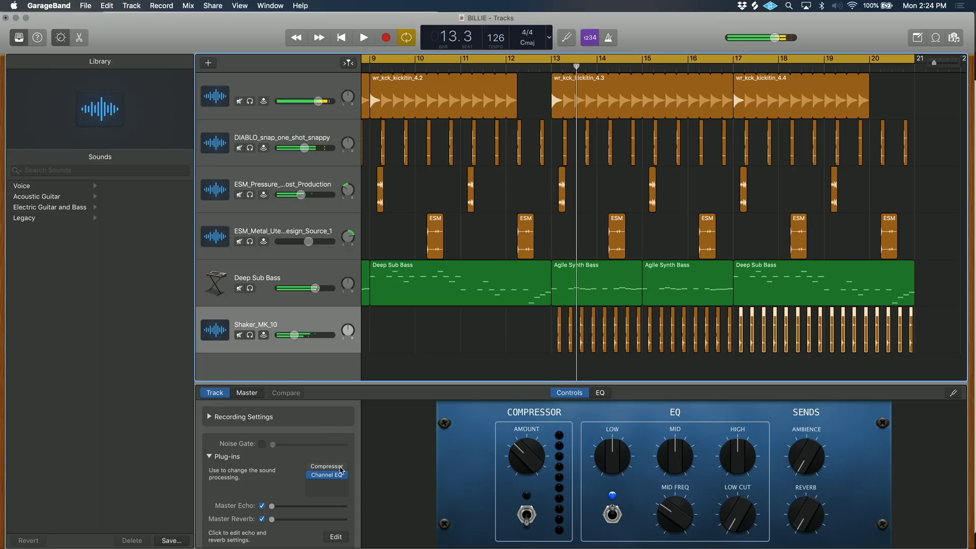
# Step: Add the EnVerb reverb plug-in after Channel EQ on the Shaker_MK_10 track and start playback
pyautogui.click(345, 485)
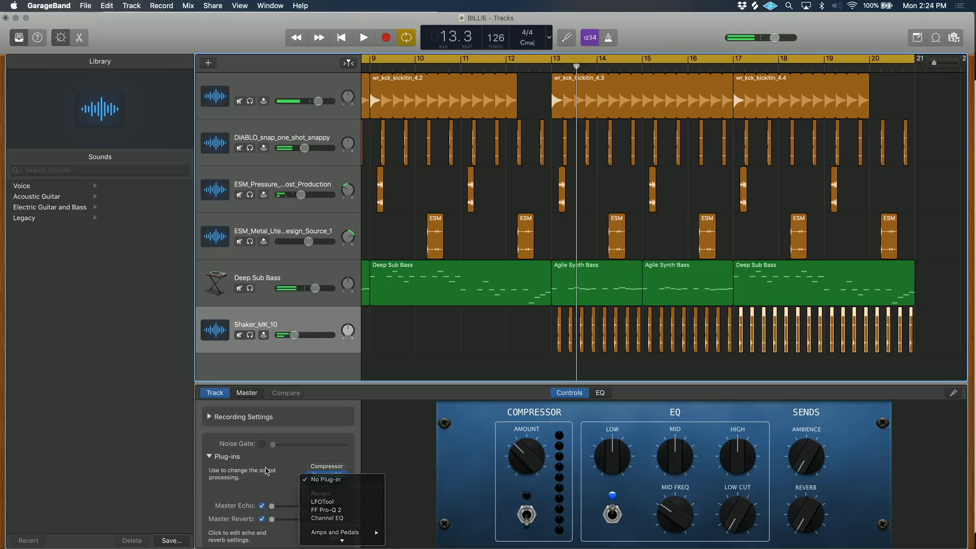
pyautogui.click(312, 487)
pyautogui.click(311, 488)
pyautogui.moveTo(326, 501)
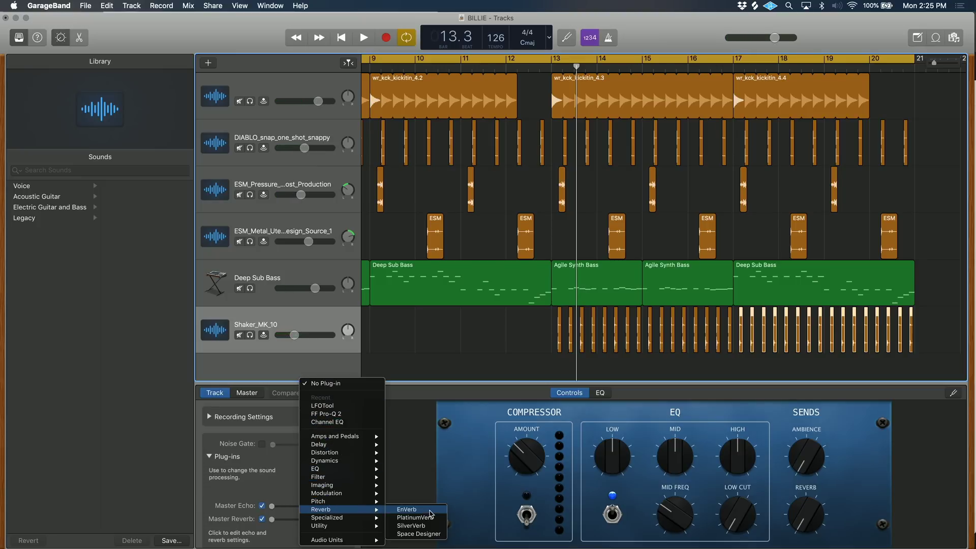
pyautogui.click(430, 510)
pyautogui.press('space')
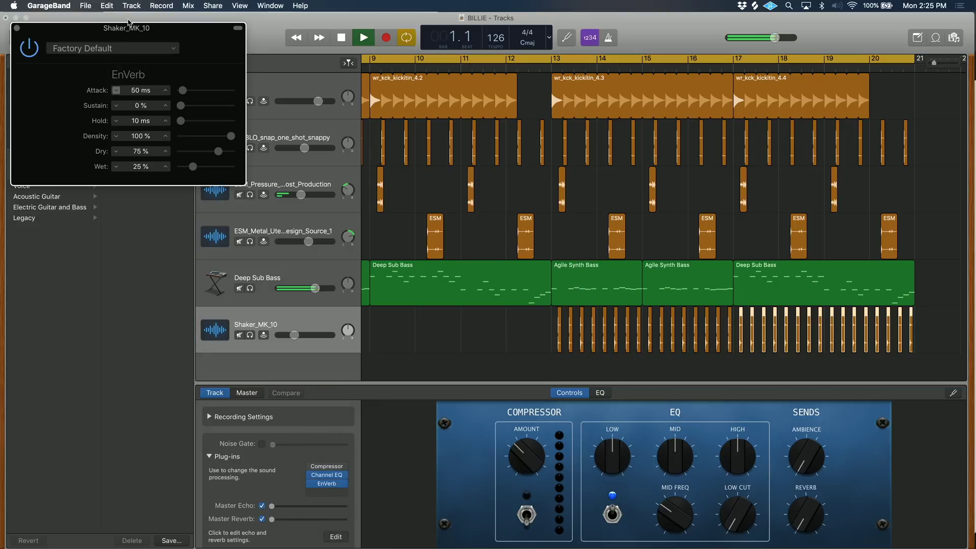
# Step: While playing from bar 13, set EnVerb's hold to 60 ms and shorten its attack on the shaker track
pyautogui.press('space')
pyautogui.click(590, 61)
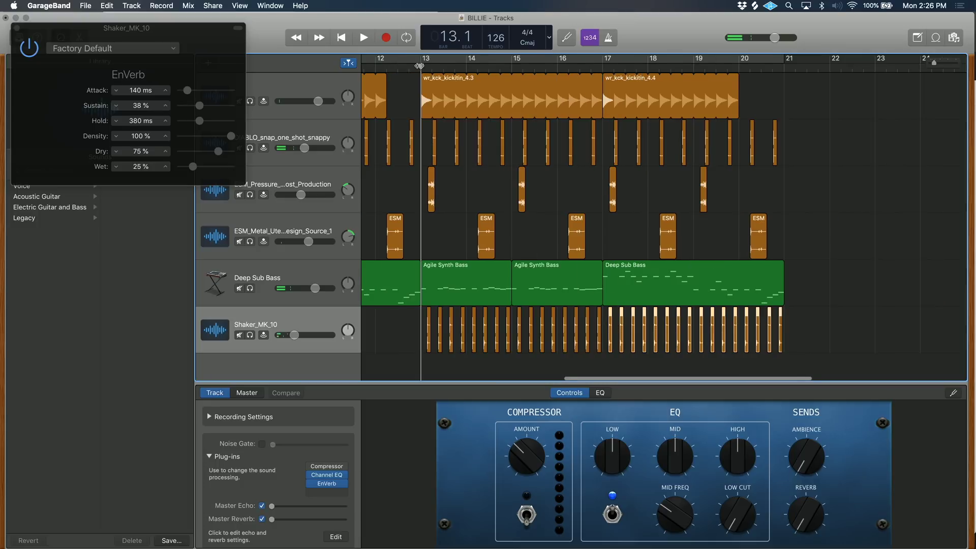
pyautogui.press('space')
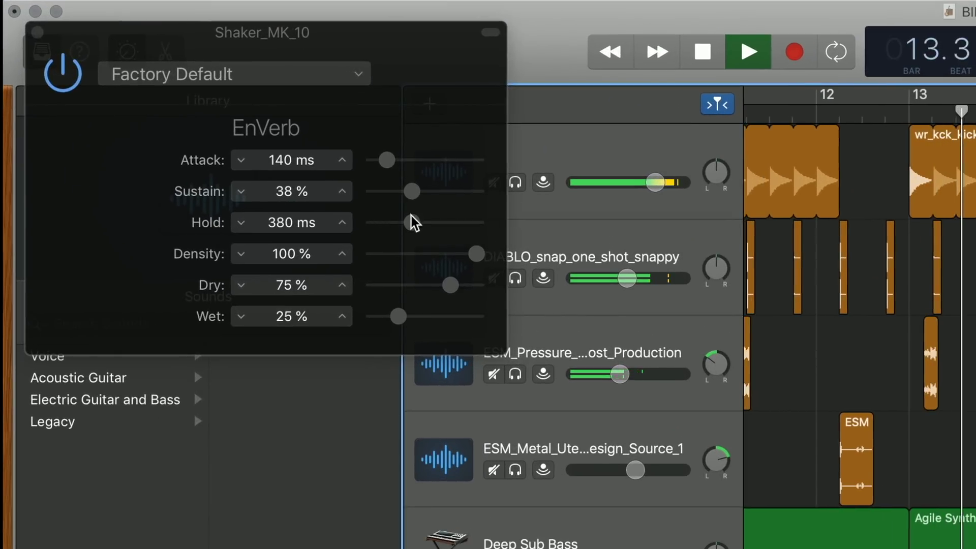
pyautogui.moveTo(415, 222); pyautogui.dragTo(377, 221)
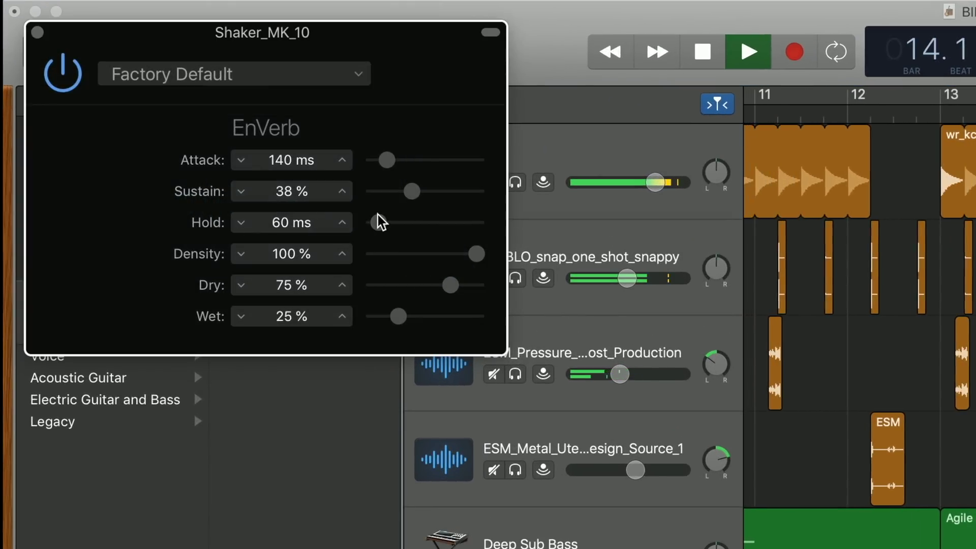
pyautogui.moveTo(385, 159); pyautogui.dragTo(376, 160)
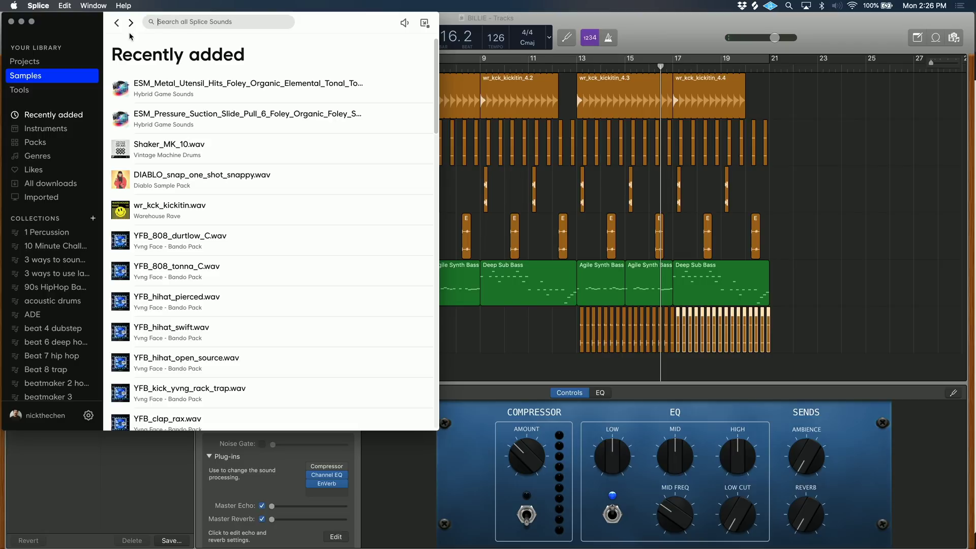
# Step: In the Splice sample library, open the FX instrument category and filter it to one-shots
pyautogui.click(45, 127)
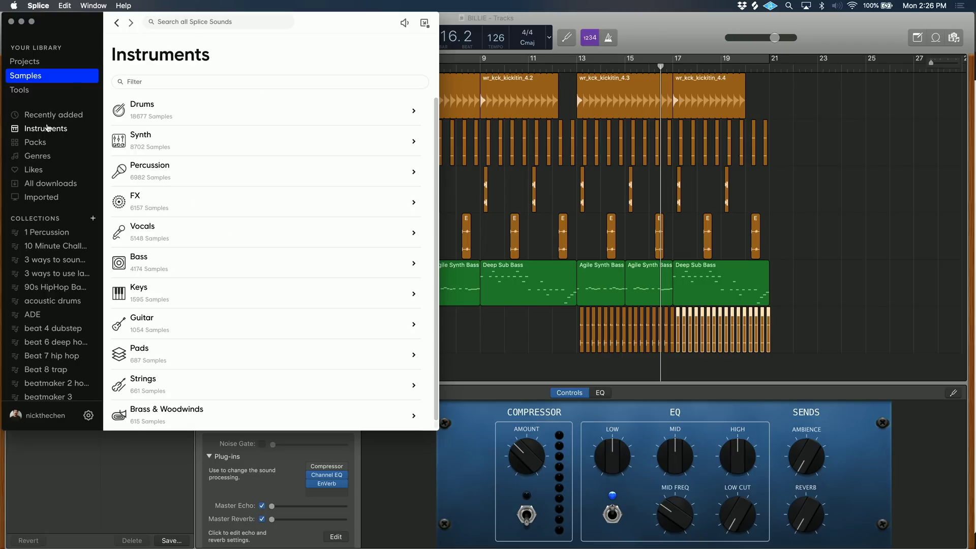
pyautogui.click(184, 209)
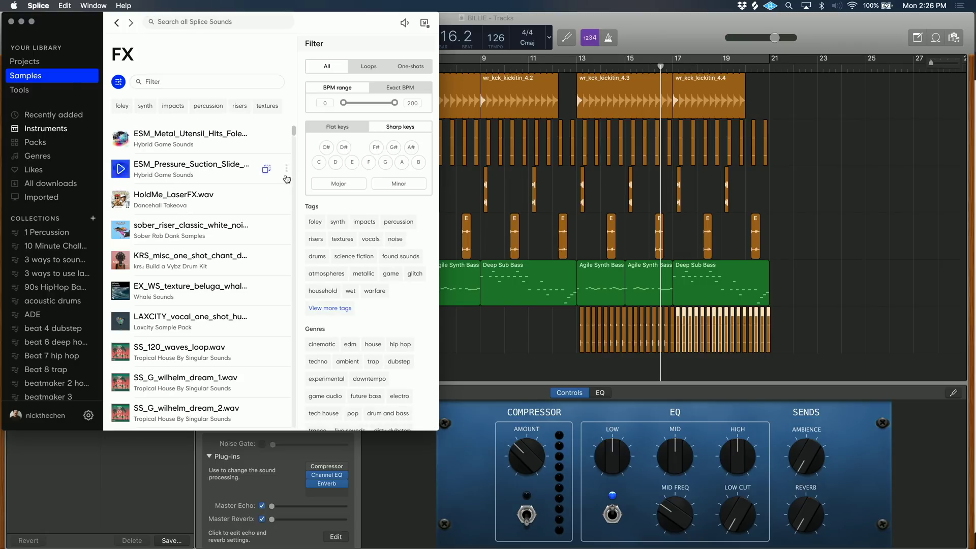
pyautogui.click(411, 67)
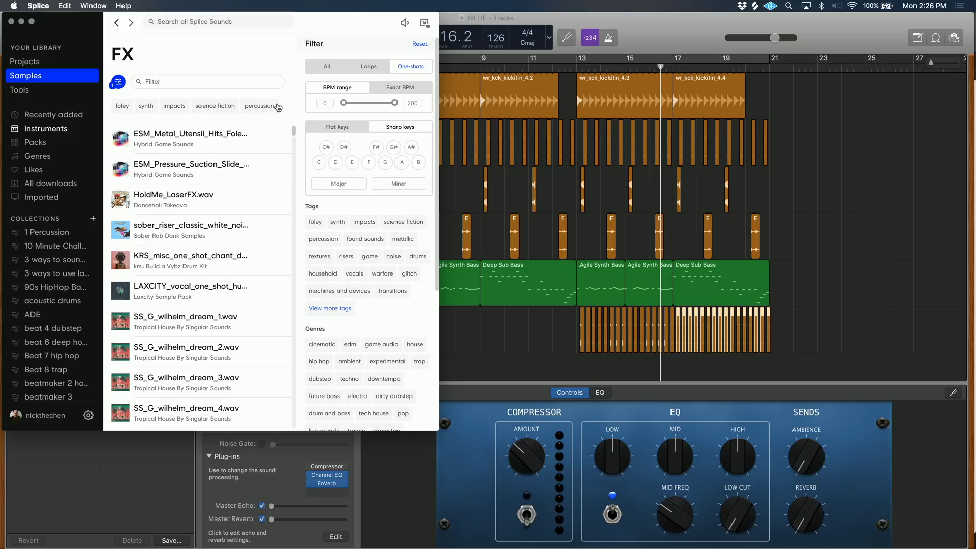
# Step: Audition FX one-shots in the sample list, from HoldMe_LaserFX.wav down to the ESM_Door_Knob_Open_3 sample
pyautogui.click(120, 228)
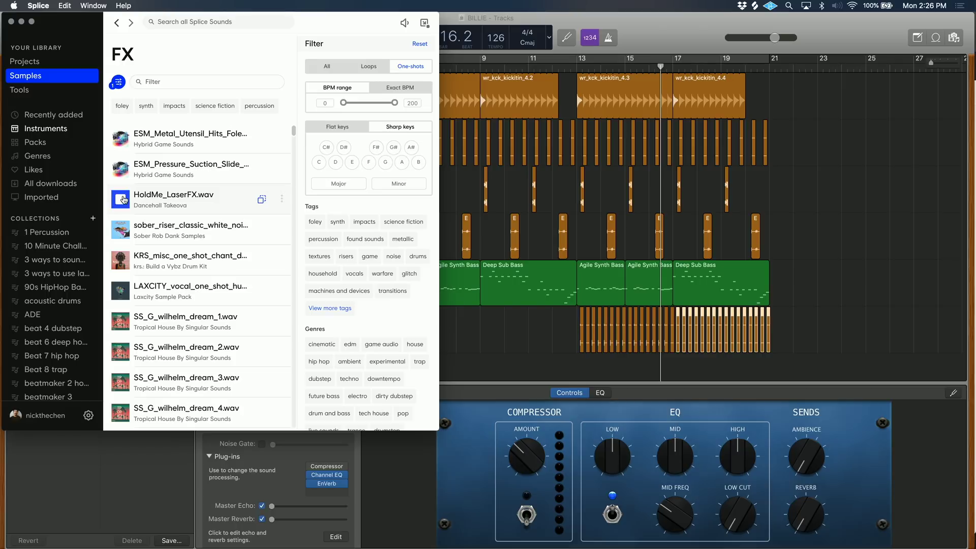
pyautogui.click(127, 167)
pyautogui.click(120, 321)
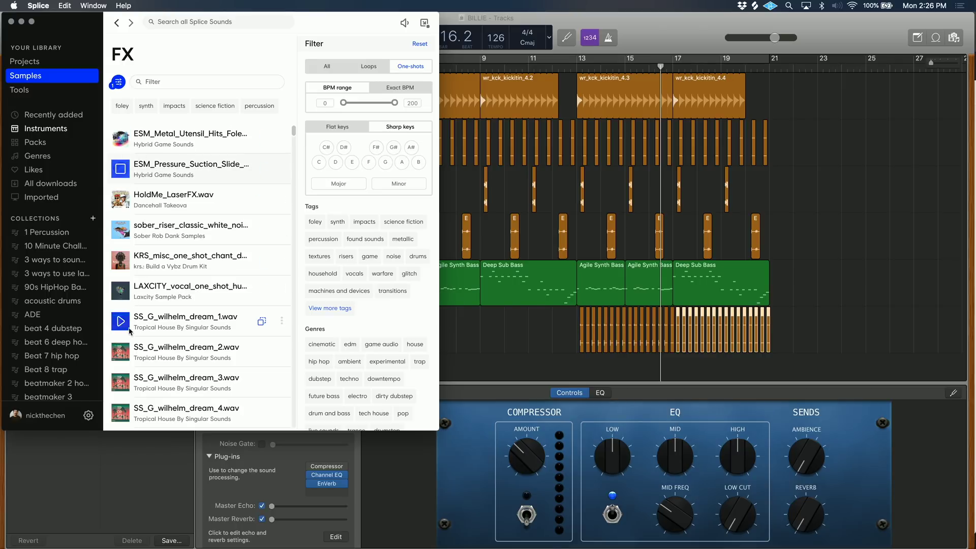
pyautogui.scroll(-5, 121, 327)
pyautogui.click(121, 323)
pyautogui.scroll(-5, 121, 331)
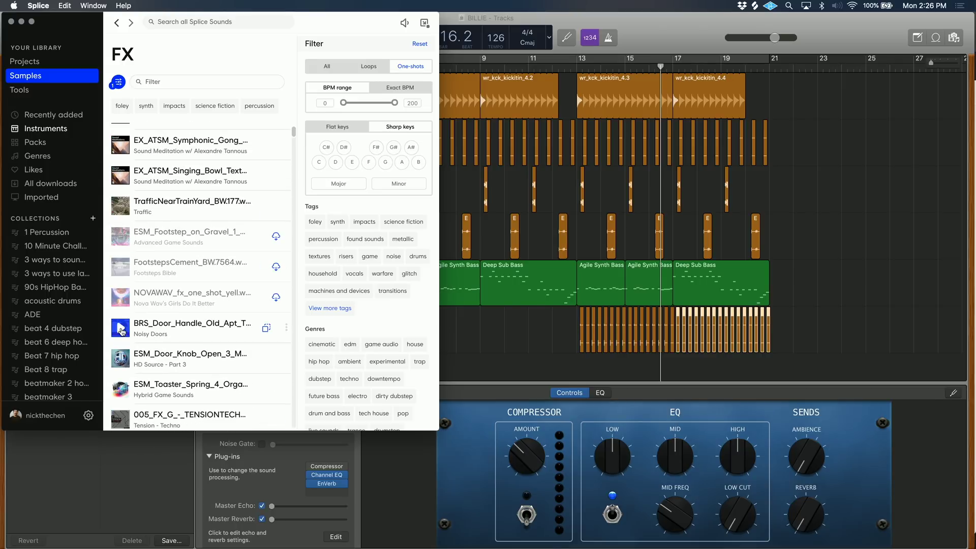
pyautogui.click(121, 330)
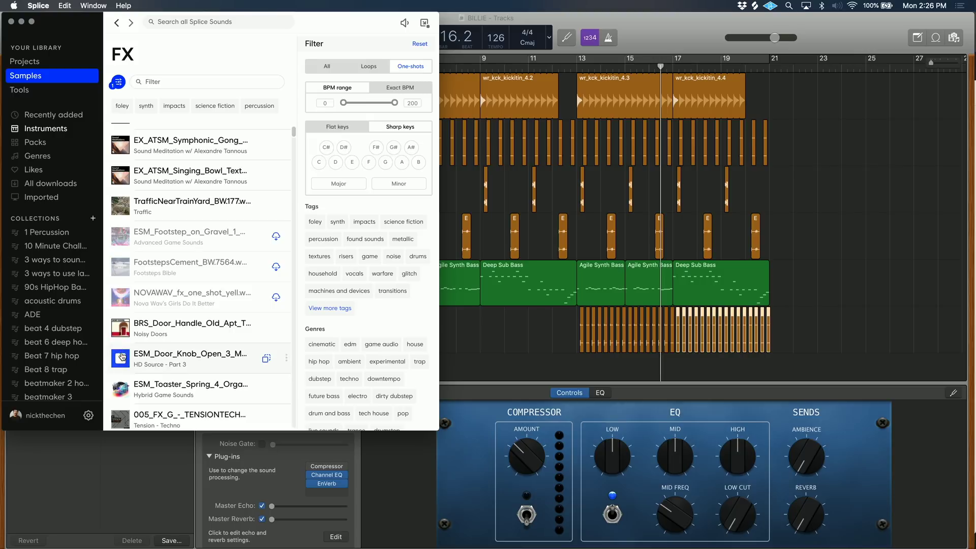
pyautogui.click(122, 356)
# Step: Switch to GarageBand by bringing the ESM_Door_Knob_Open_3 one-shot onto a new track at beat 4 of bar 4
pyautogui.moveTo(163, 368); pyautogui.dragTo(379, 364)
pyautogui.press('super+Right')
pyautogui.press('super+Right')
# Step: Open the door-knob region in the audio editor and turn on Reverse Playback
pyautogui.doubleClick(600, 222)
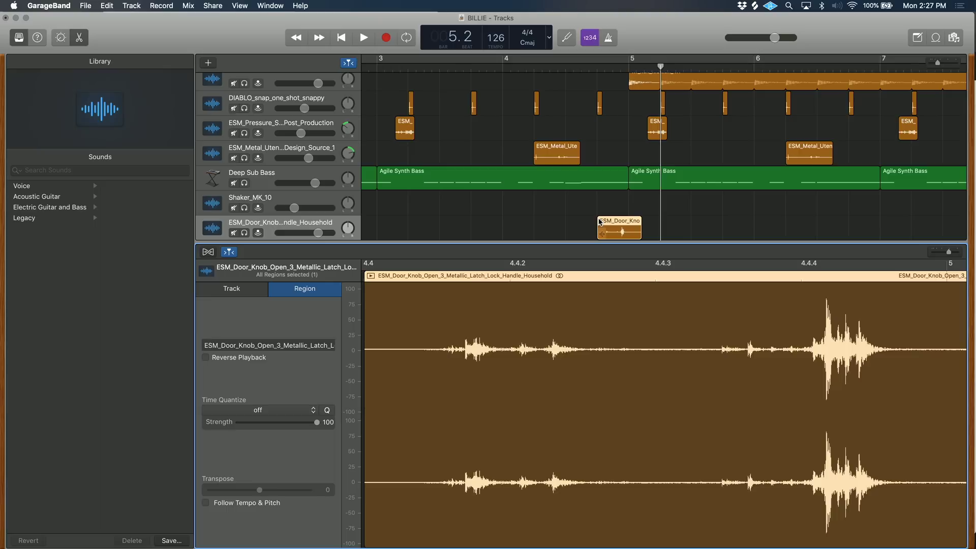
pyautogui.press('e')
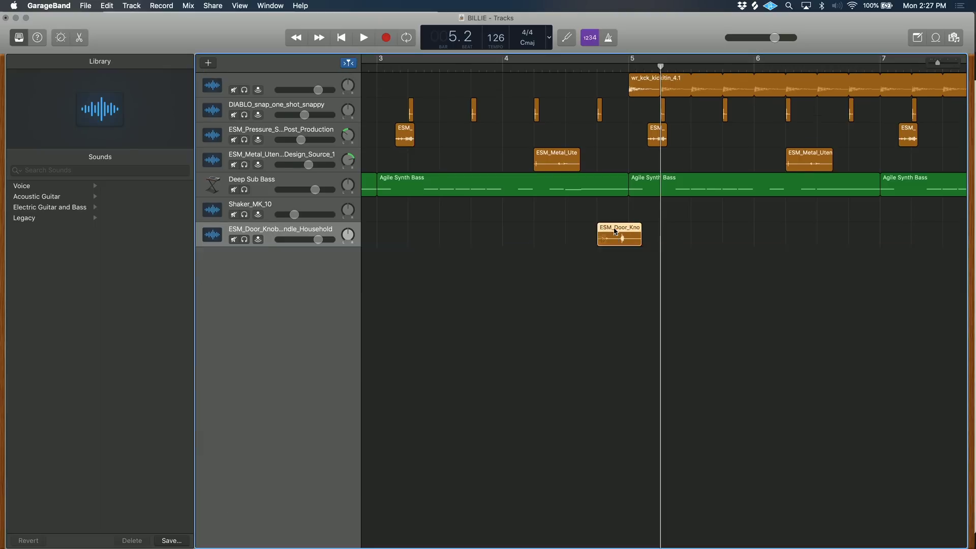
pyautogui.press('super+Down')
pyautogui.doubleClick(626, 471)
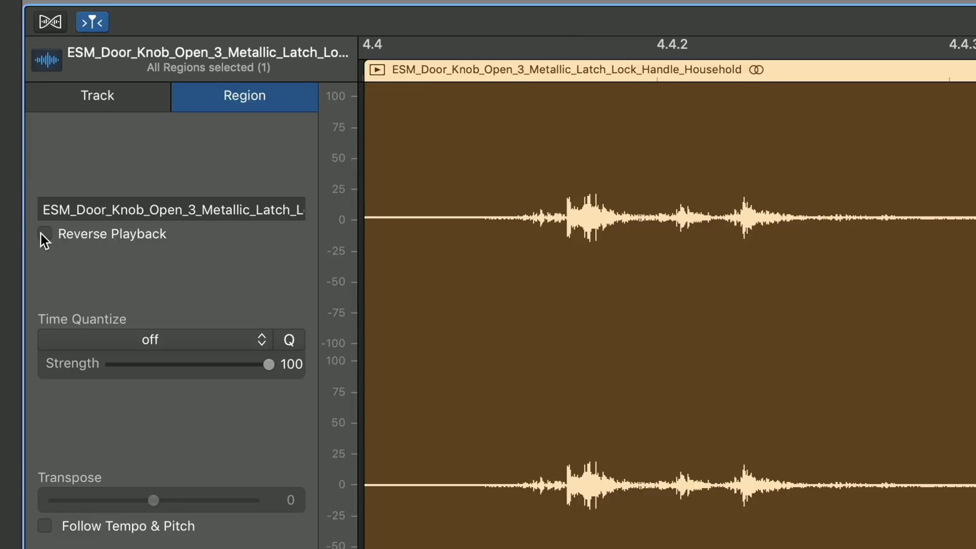
pyautogui.click(44, 234)
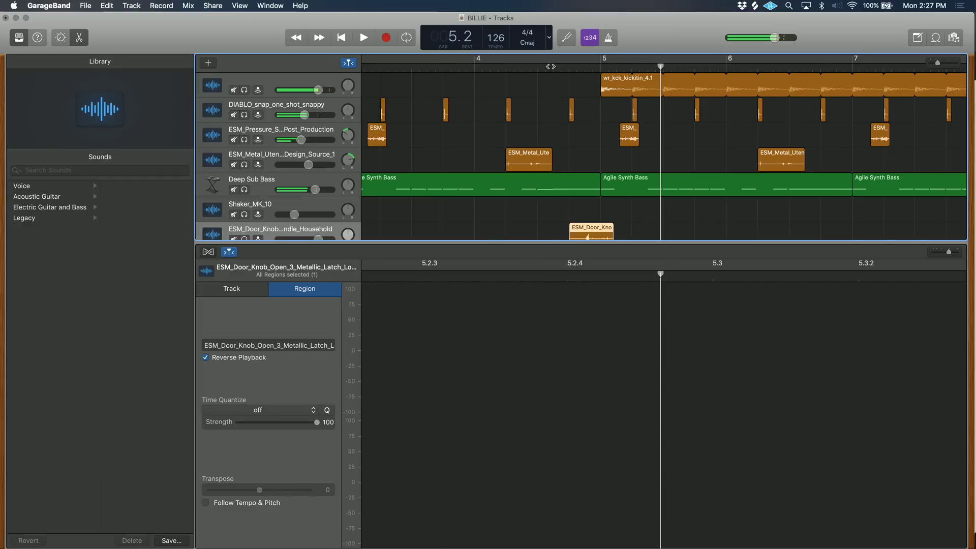
# Step: Play the reversed door-knob sound, enlarge the track area, and shift the region so its swell peaks at bar 5
pyautogui.press('space')
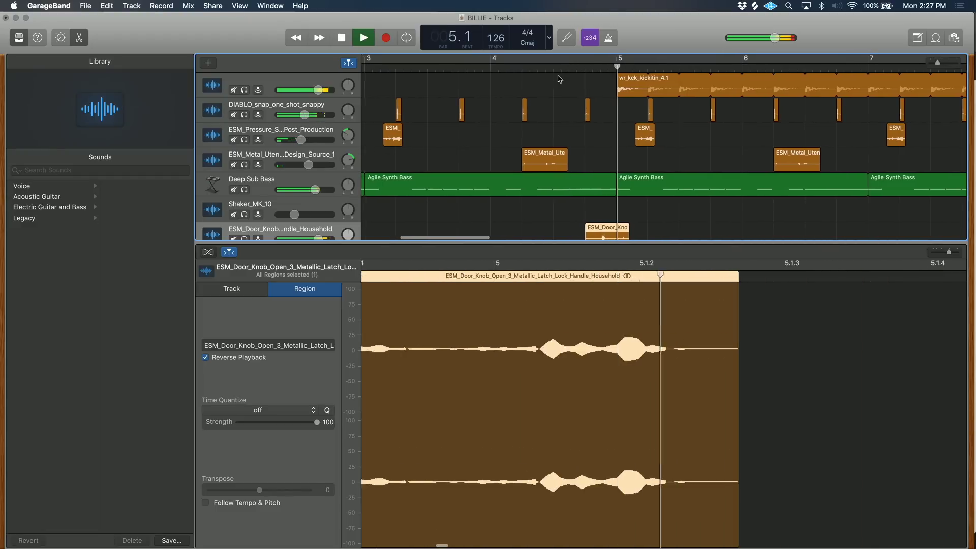
pyautogui.press('space')
pyautogui.moveTo(621, 247); pyautogui.dragTo(604, 336)
pyautogui.moveTo(564, 283); pyautogui.dragTo(574, 283)
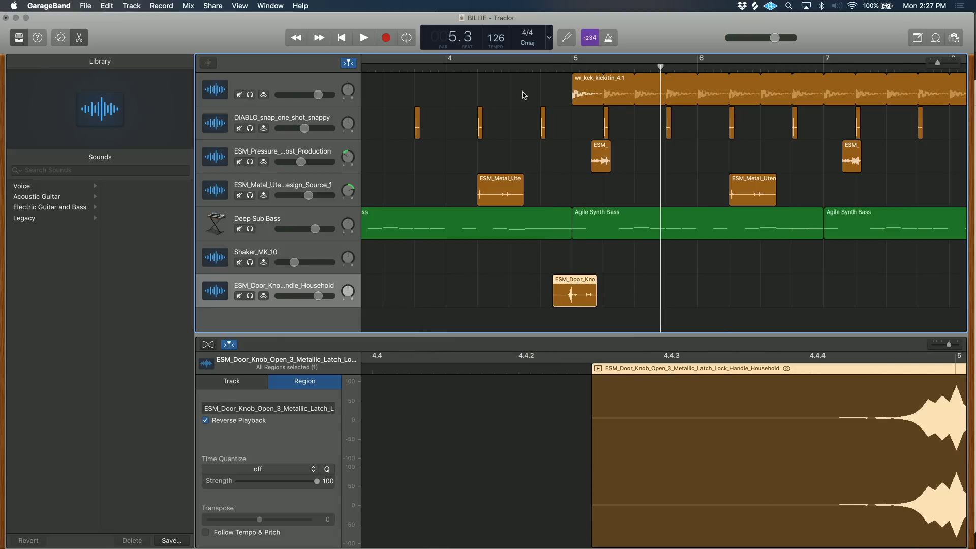
# Step: Play the transition into bar 5 and trim the door-knob region's end to the start of bar 5
pyautogui.press('space')
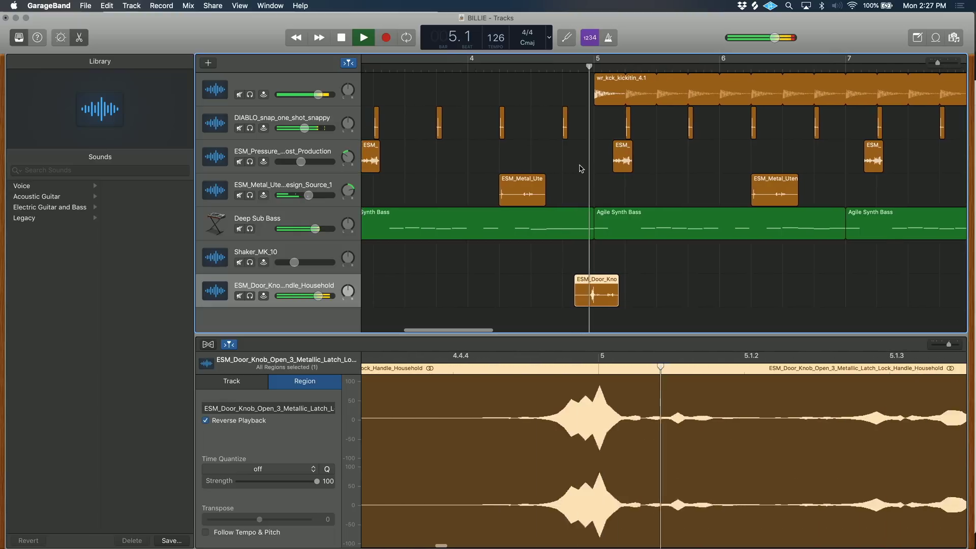
pyautogui.press('space')
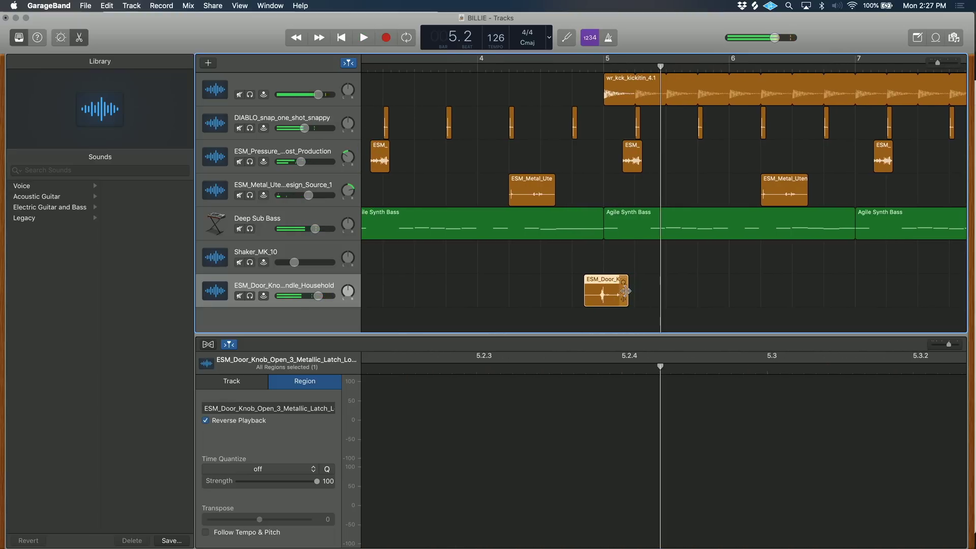
pyautogui.moveTo(624, 304); pyautogui.dragTo(600, 303)
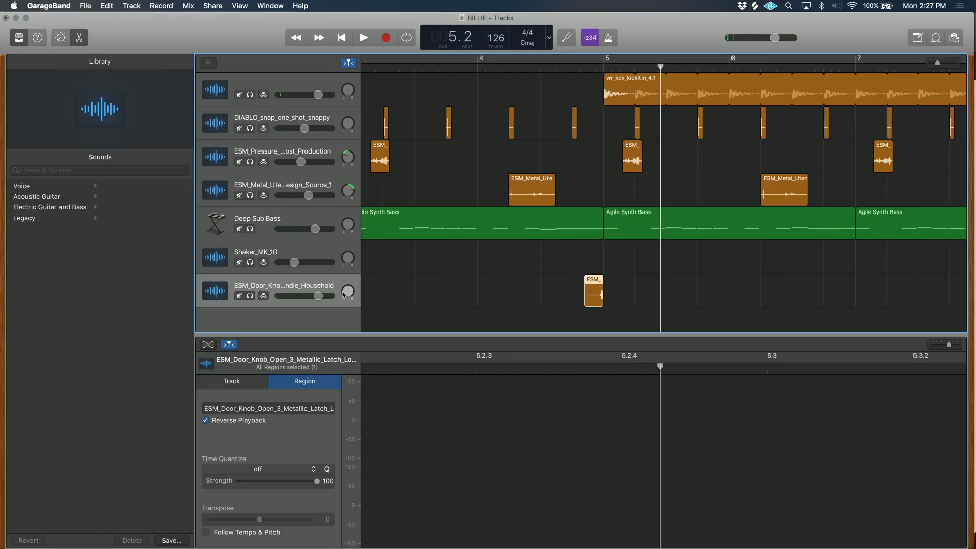
# Step: Pan the door-knob track left, set its volume to about -4.1 dB, and play with the cycle area enabled
pyautogui.moveTo(344, 295); pyautogui.dragTo(316, 308)
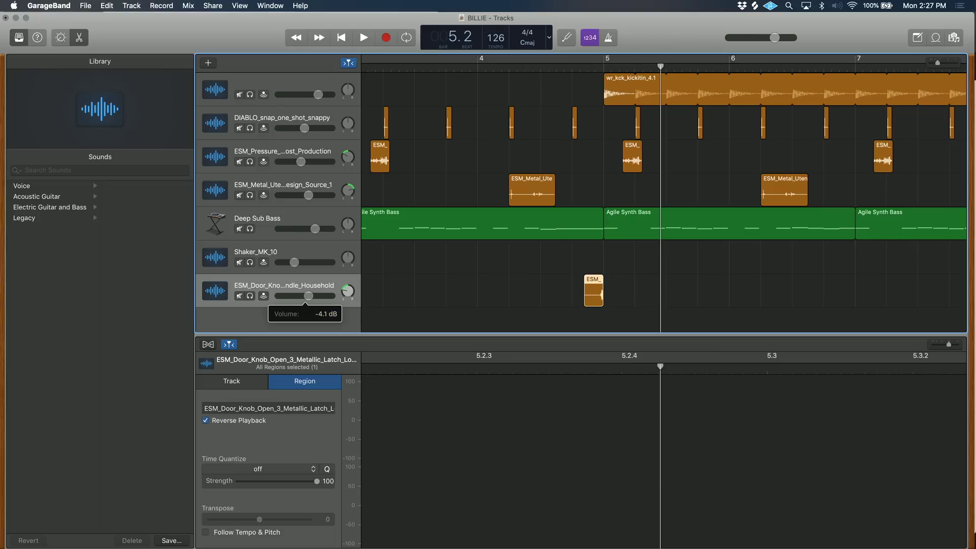
pyautogui.press('space')
pyautogui.click(454, 67)
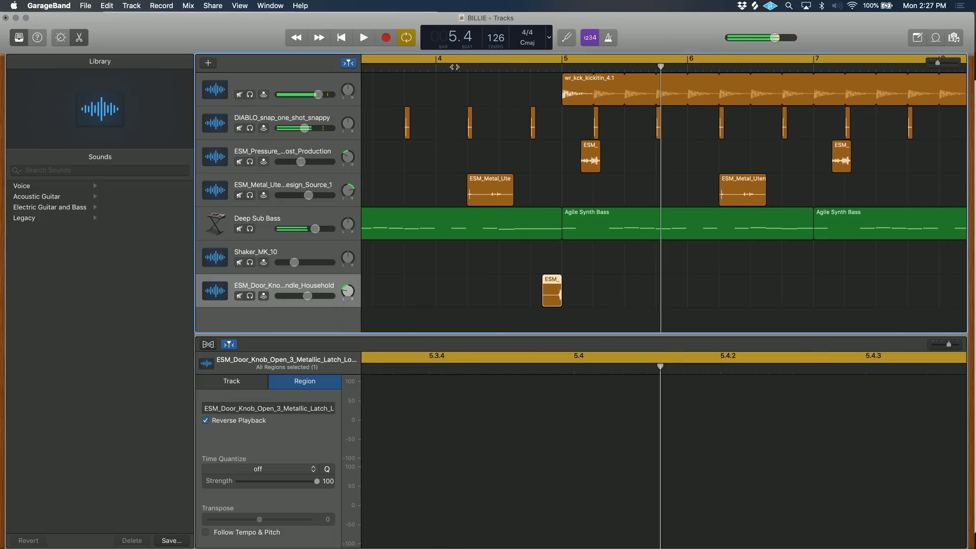
pyautogui.press('space')
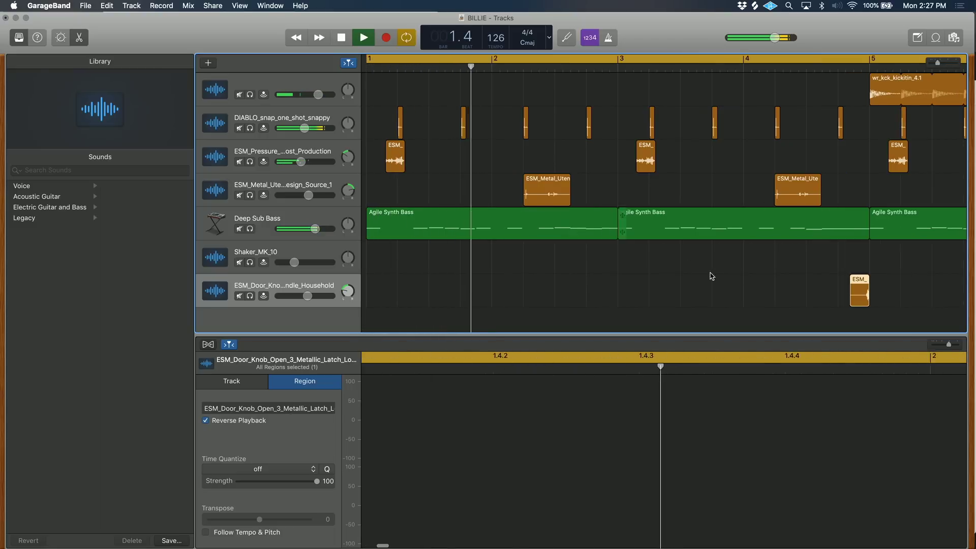
# Step: Play the whole arrangement from bar 1 to the end of bar 20
pyautogui.press('super+Left')
pyautogui.press('super+Left')
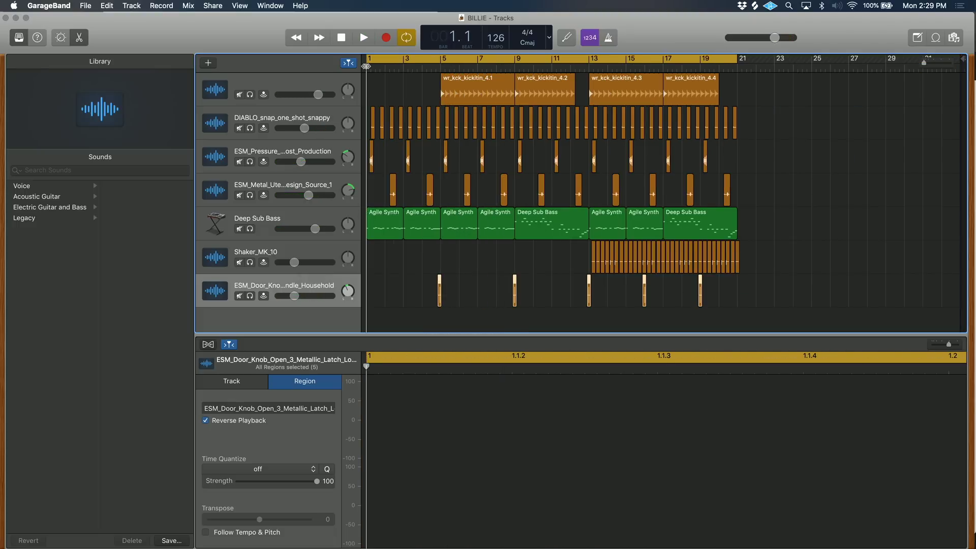
pyautogui.press('space')
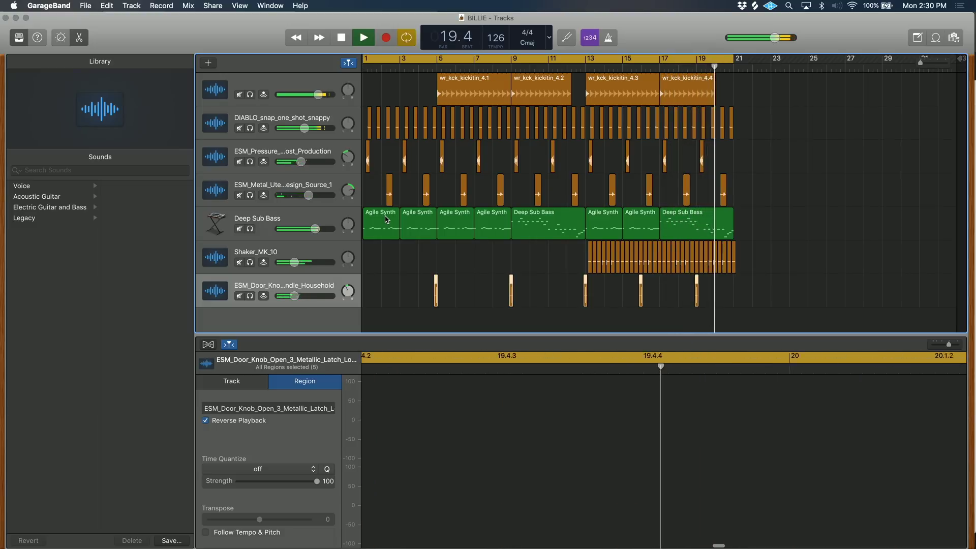
pyautogui.press('space')
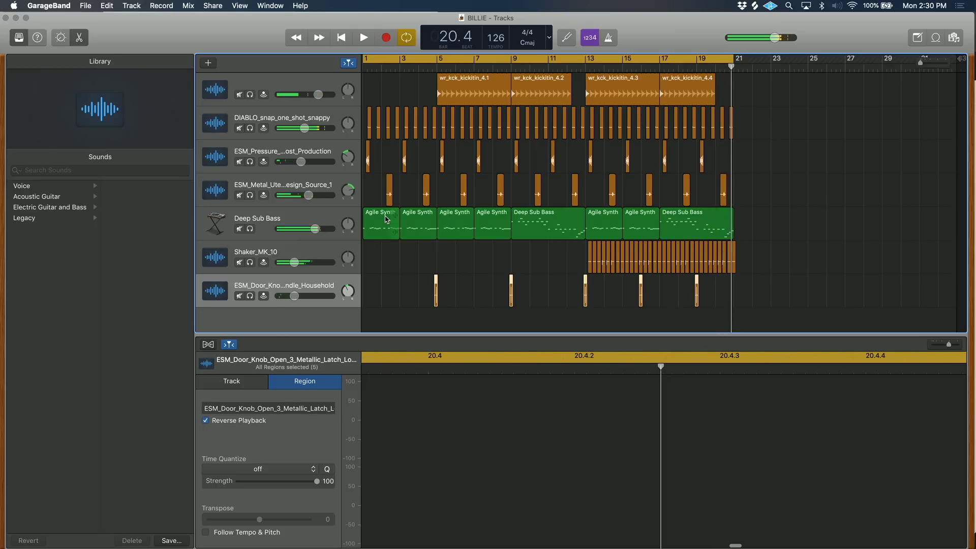